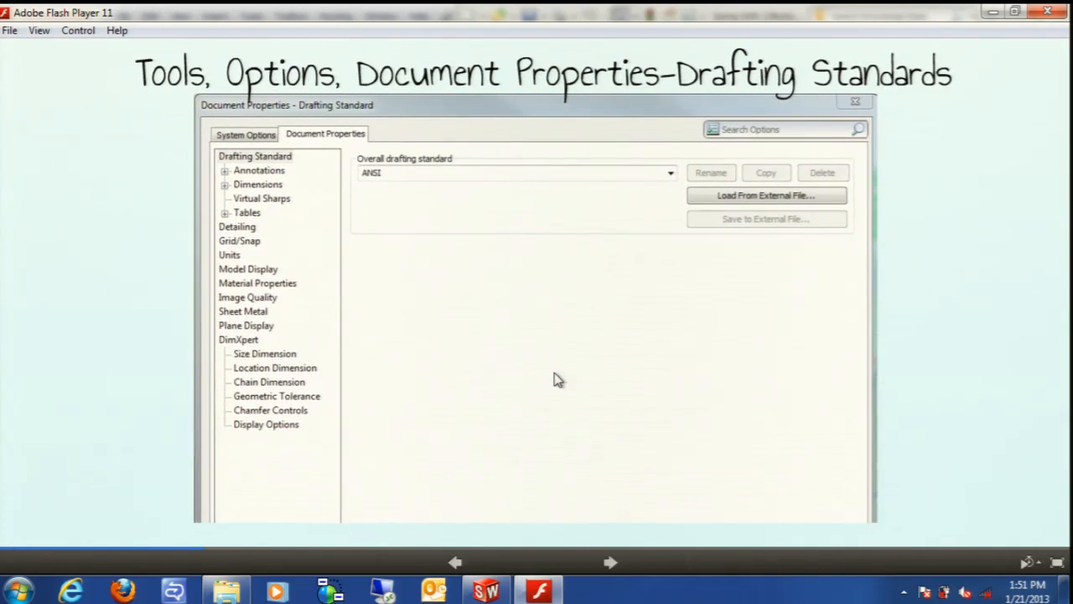
- Switch to SolidWorks and review the General, Drawings, Display Style and Display/Selection pages of the system options
{"action": "key", "text": "Left"}
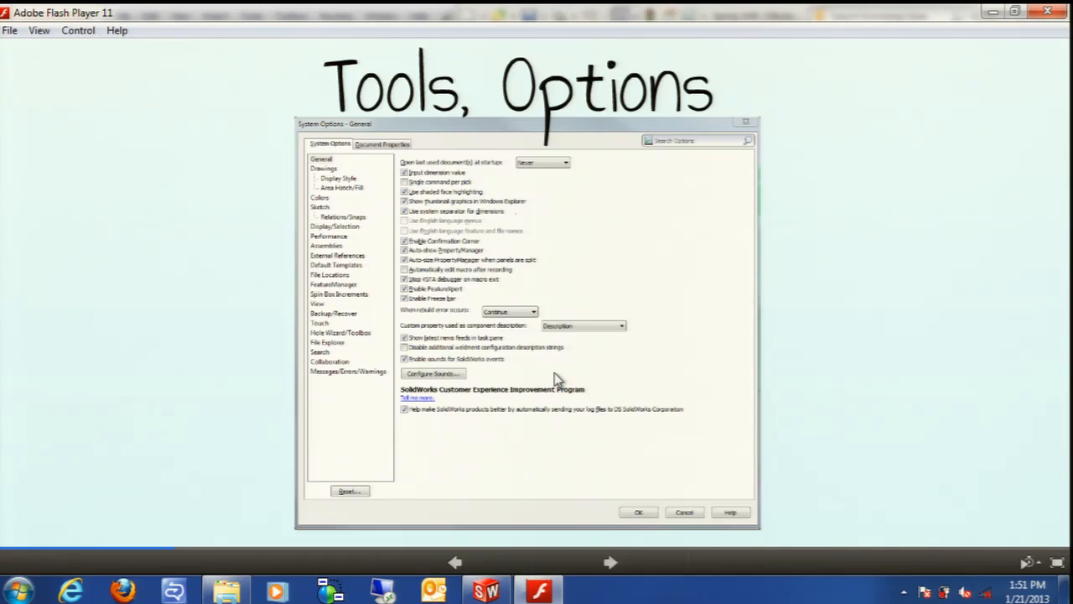
{"action": "left_click", "coordinate": [487, 592]}
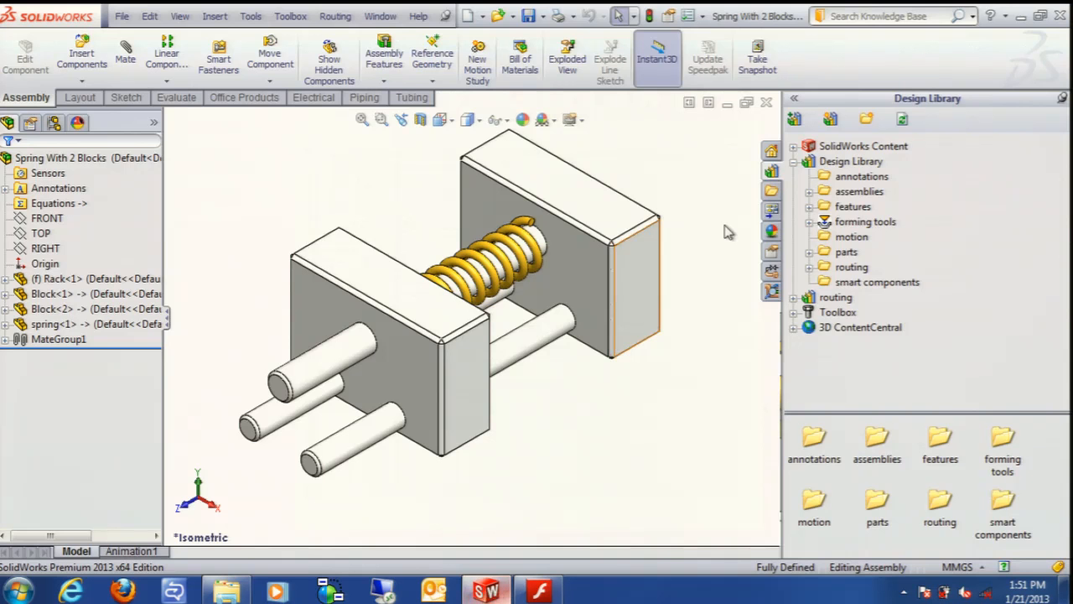
{"action": "left_click", "coordinate": [686, 15]}
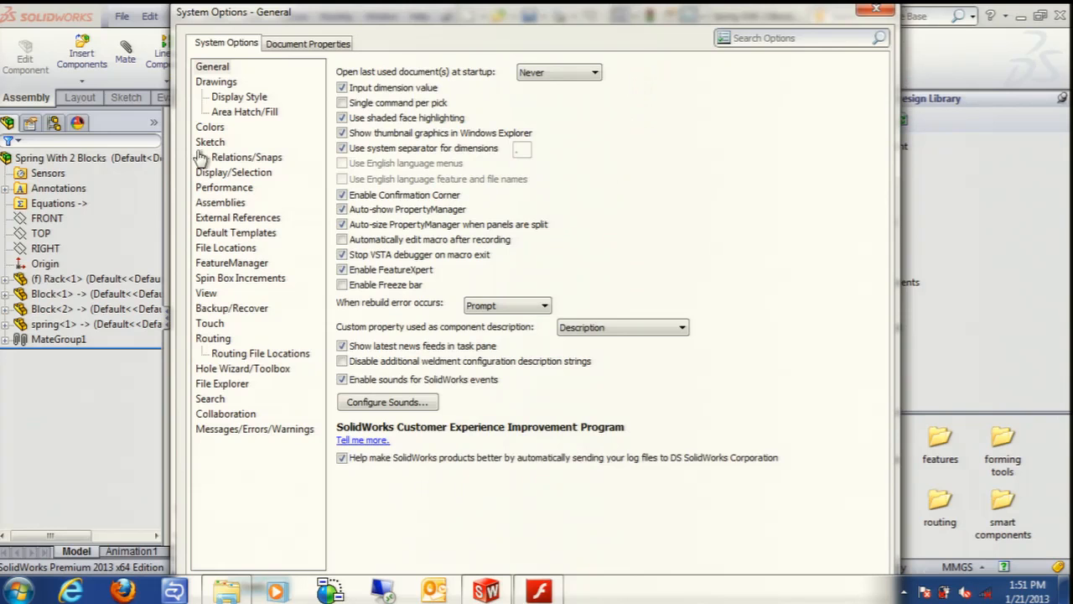
{"action": "left_click", "coordinate": [211, 72]}
{"action": "left_click", "coordinate": [211, 72]}
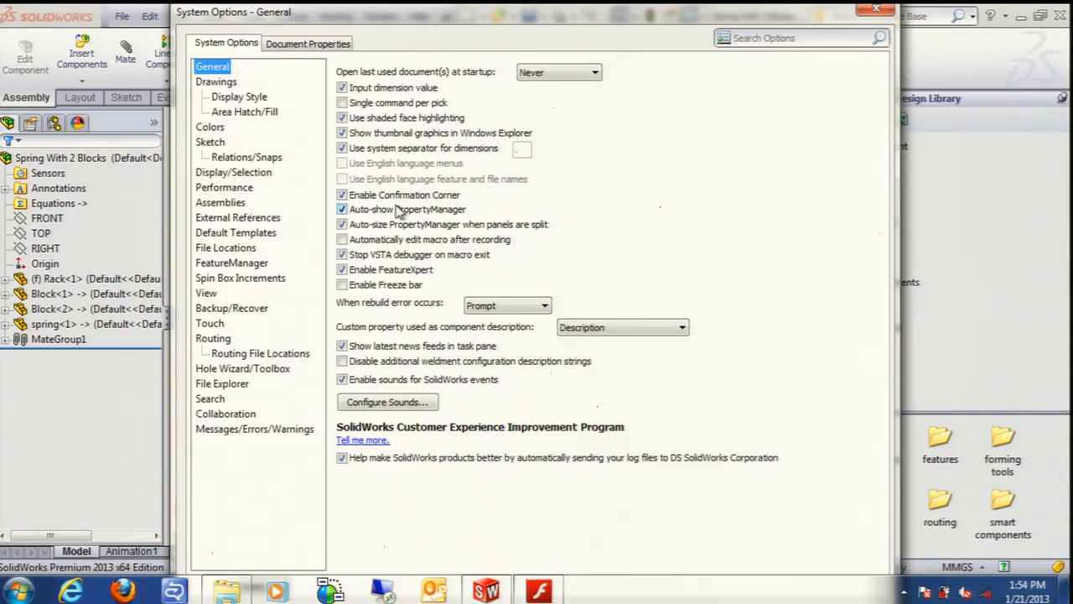
{"action": "left_click", "coordinate": [221, 84]}
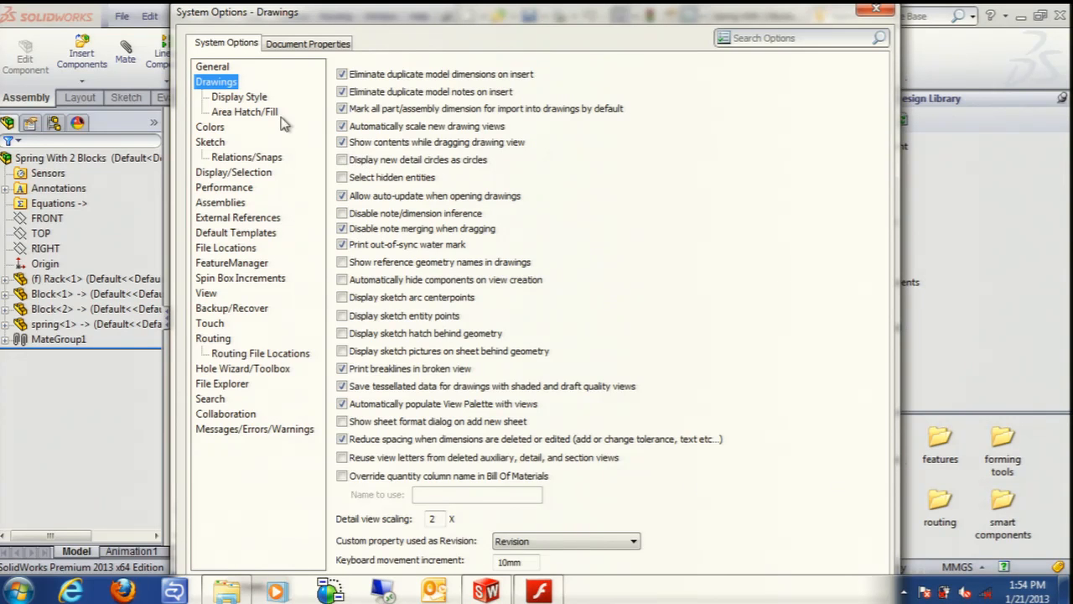
{"action": "left_click", "coordinate": [241, 101]}
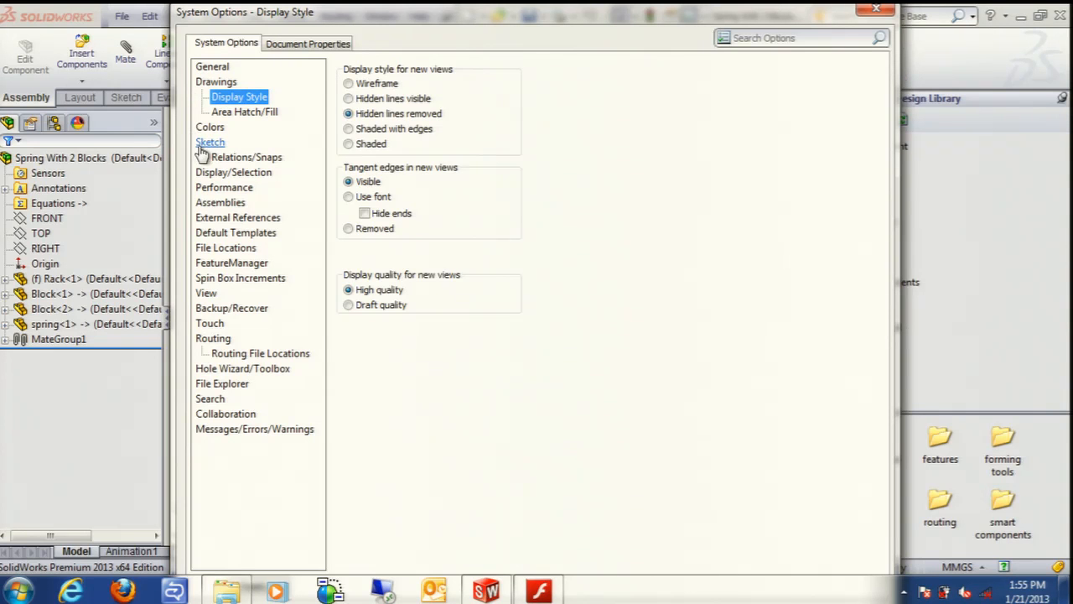
{"action": "left_click", "coordinate": [224, 172]}
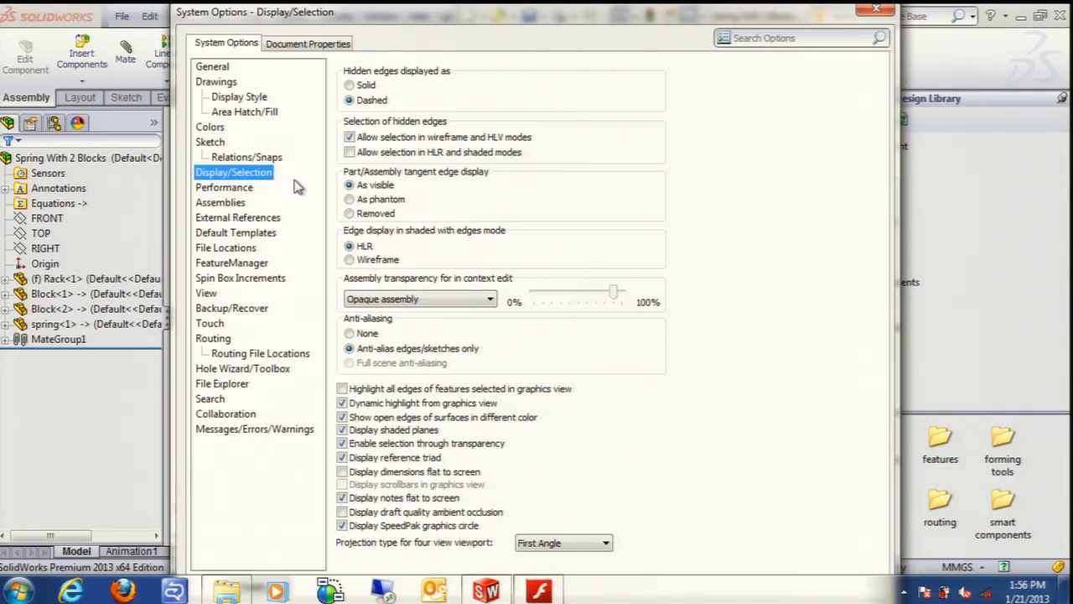
- Move the level of detail in the performance options to a mid-range setting closer to More (slower), and close the options
{"action": "left_click", "coordinate": [238, 189]}
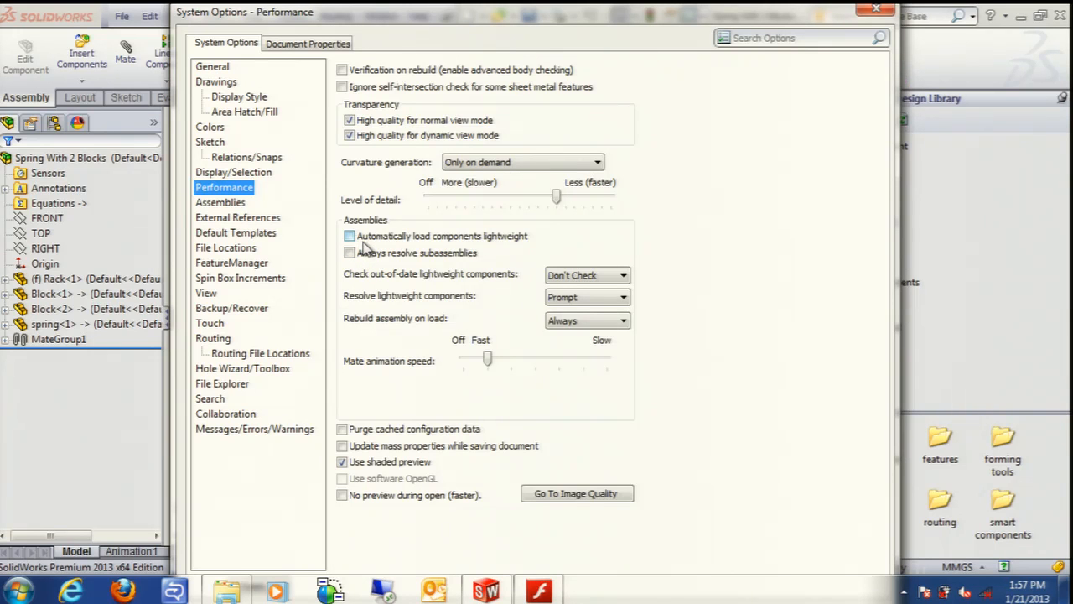
{"action": "left_click", "coordinate": [558, 200]}
{"action": "left_click_drag", "start_coordinate": [558, 200], "coordinate": [482, 202]}
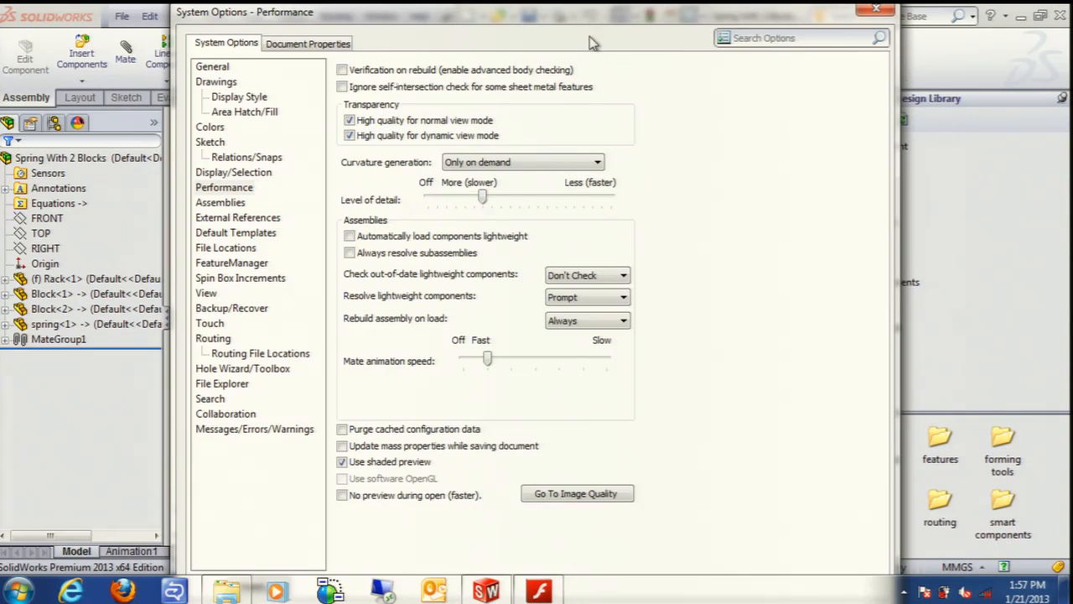
{"action": "left_click_drag", "start_coordinate": [556, 17], "coordinate": [963, 17]}
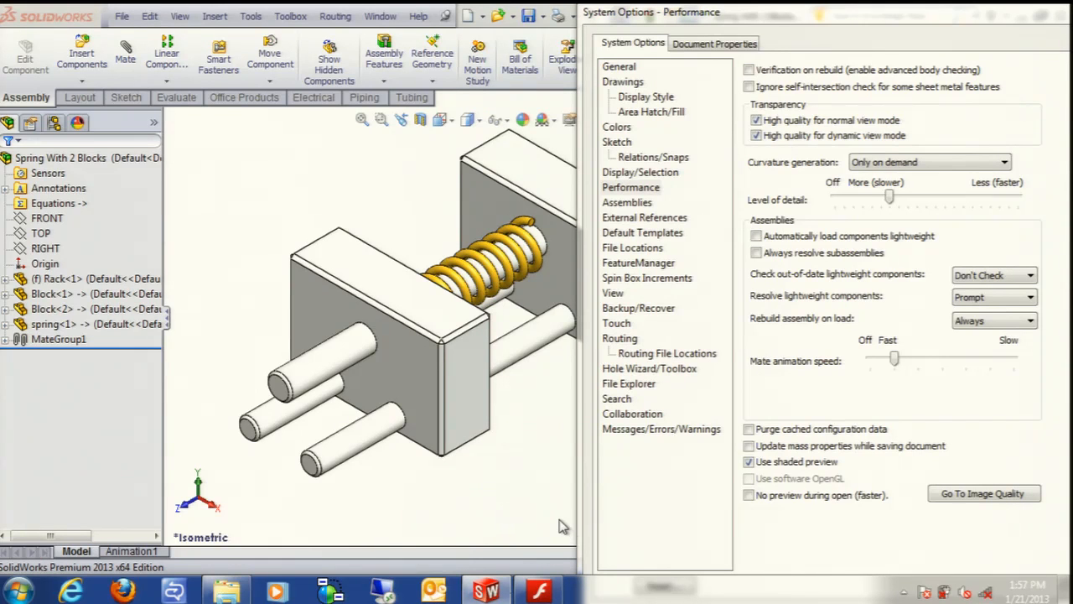
{"action": "left_click", "coordinate": [621, 68]}
{"action": "key", "text": "Escape"}
- Examine how the spring and block assembly displays while it is rotated and zoomed
{"action": "middle_click_drag", "start_coordinate": [561, 380], "coordinate": [498, 379]}
{"action": "left_click_drag", "start_coordinate": [498, 379], "coordinate": [586, 371]}
{"action": "middle_click_drag", "start_coordinate": [588, 378], "coordinate": [612, 403]}
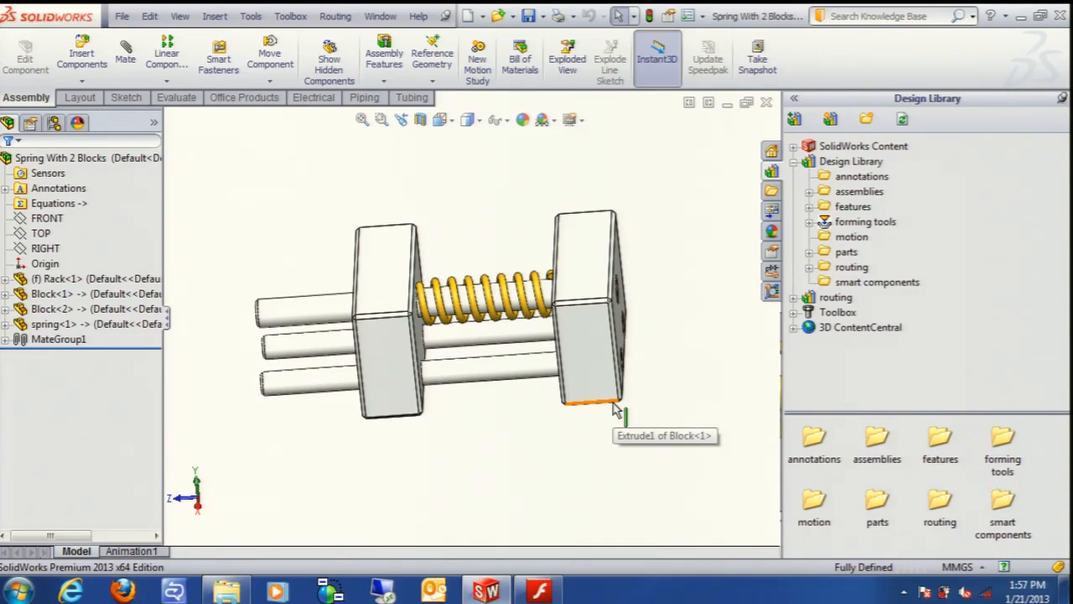
{"action": "key", "text": "z"}
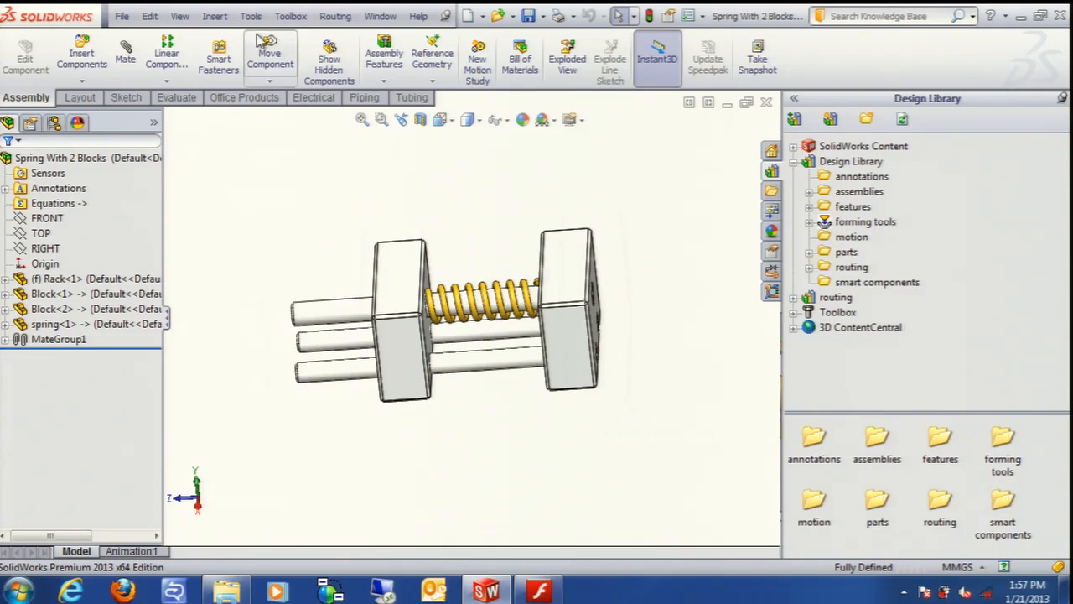
{"action": "left_click", "coordinate": [120, 17]}
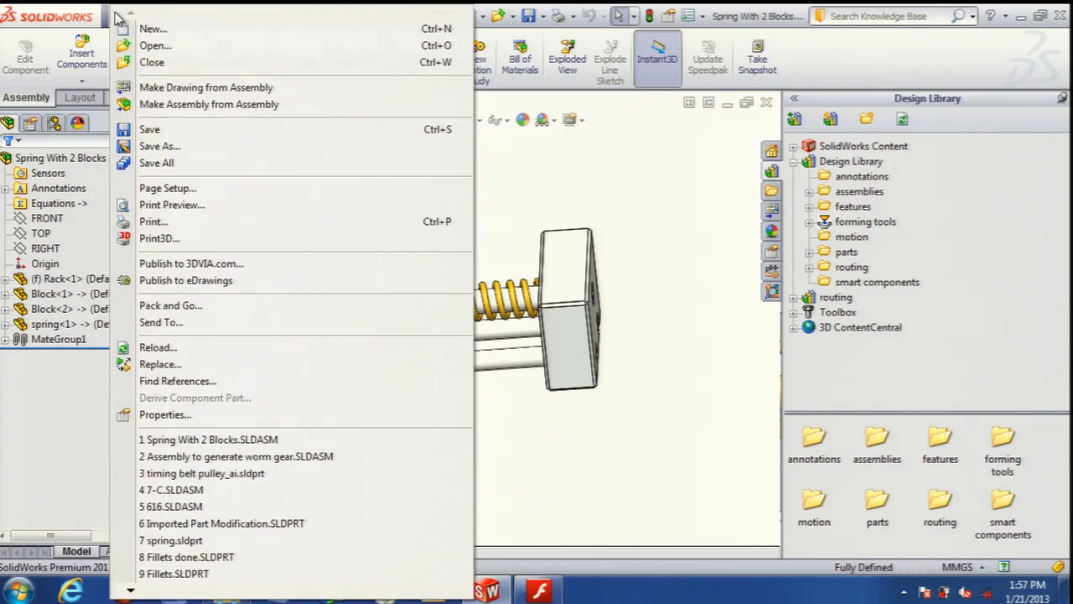
{"action": "left_click", "coordinate": [625, 166]}
{"action": "scroll", "coordinate": [495, 317], "scroll_direction": "down", "scroll_amount": 1}
{"action": "scroll", "coordinate": [495, 317], "scroll_direction": "up", "scroll_amount": 2}
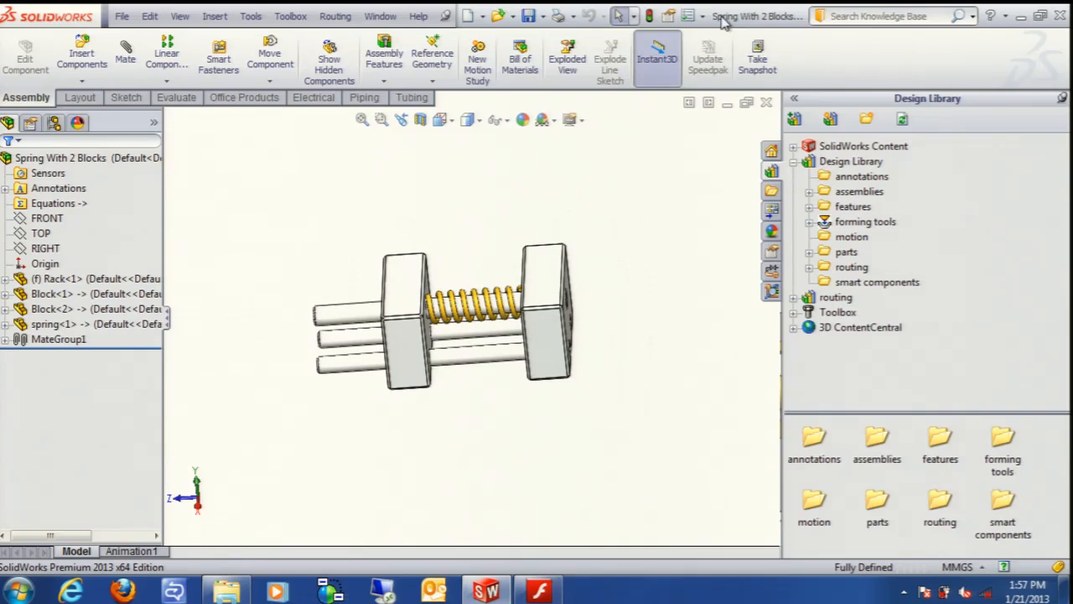
- Set the level of detail in the performance options to Less (faster) and check the effect on the moving assembly
{"action": "left_click", "coordinate": [688, 16]}
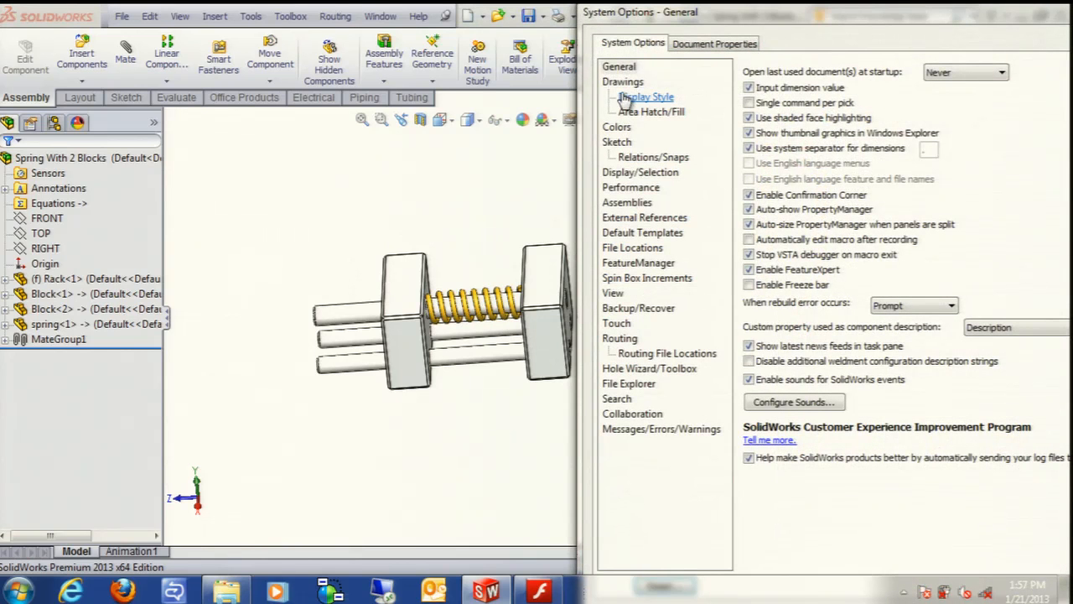
{"action": "left_click", "coordinate": [638, 172]}
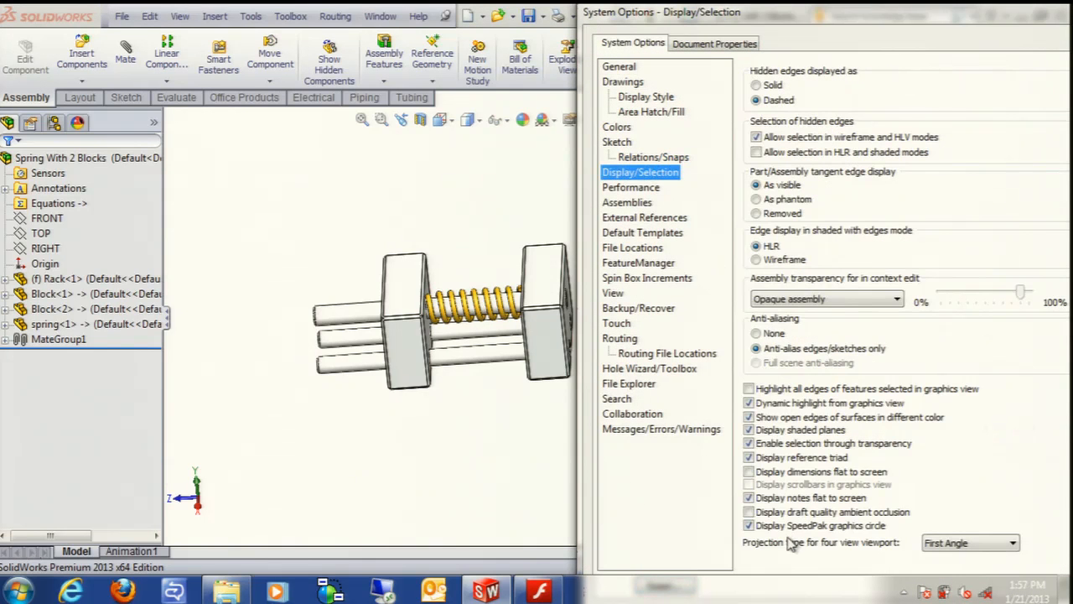
{"action": "left_click", "coordinate": [656, 191]}
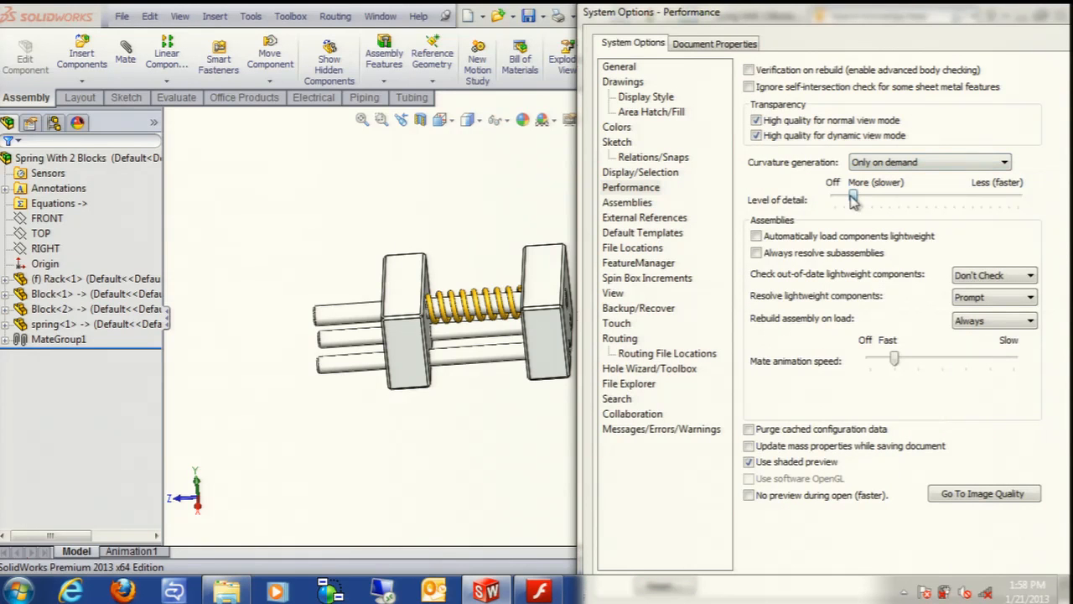
{"action": "left_click_drag", "start_coordinate": [853, 199], "coordinate": [1016, 198]}
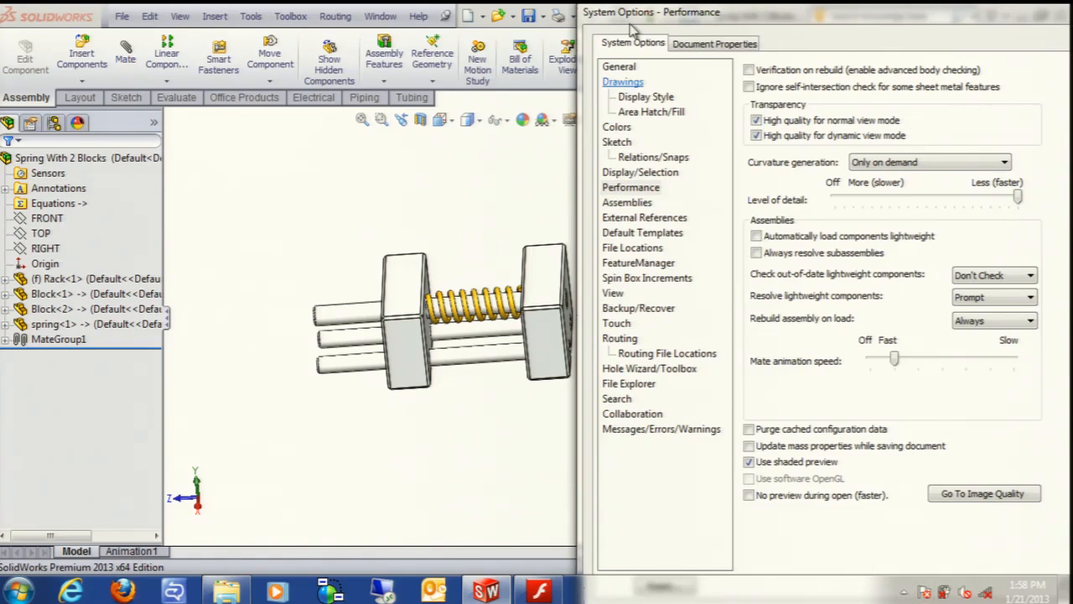
{"action": "left_click", "coordinate": [634, 71]}
{"action": "left_click", "coordinate": [925, 587]}
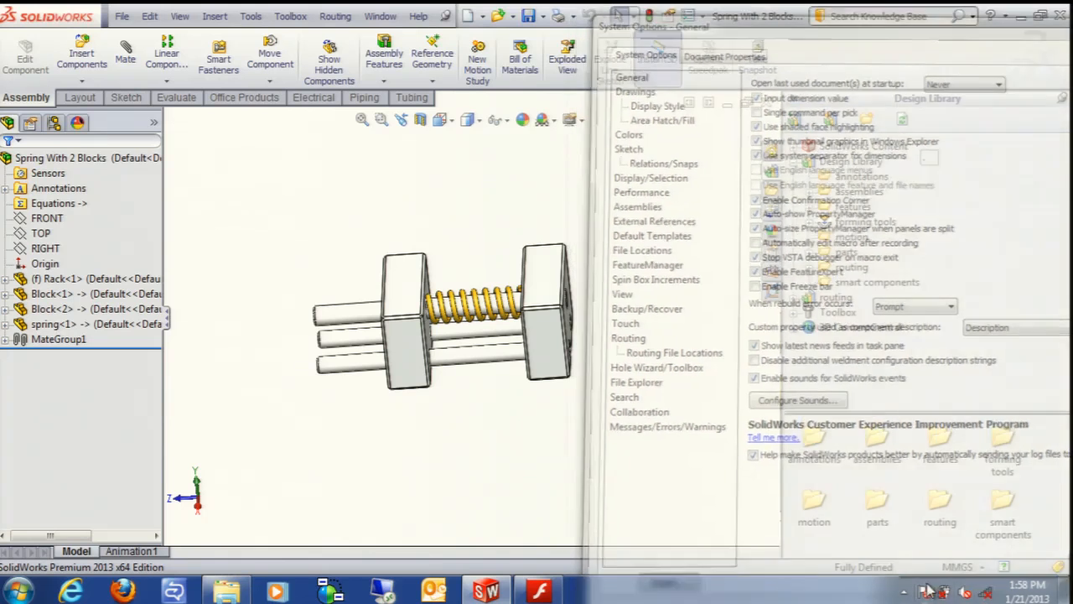
{"action": "mouse_move", "coordinate": [522, 410]}
{"action": "middle_mouse_down"}
{"action": "mouse_move", "coordinate": [539, 402]}
{"action": "mouse_move", "coordinate": [521, 406]}
{"action": "middle_mouse_up"}
{"action": "scroll", "coordinate": [419, 146], "scroll_direction": "down", "scroll_amount": 4}
{"action": "scroll", "coordinate": [575, 488], "scroll_direction": "up", "scroll_amount": 3}
{"action": "mouse_move", "coordinate": [576, 489]}
{"action": "middle_mouse_down"}
{"action": "mouse_move", "coordinate": [476, 495]}
{"action": "mouse_move", "coordinate": [491, 499]}
{"action": "mouse_move", "coordinate": [528, 472]}
{"action": "mouse_move", "coordinate": [590, 501]}
{"action": "middle_mouse_up"}
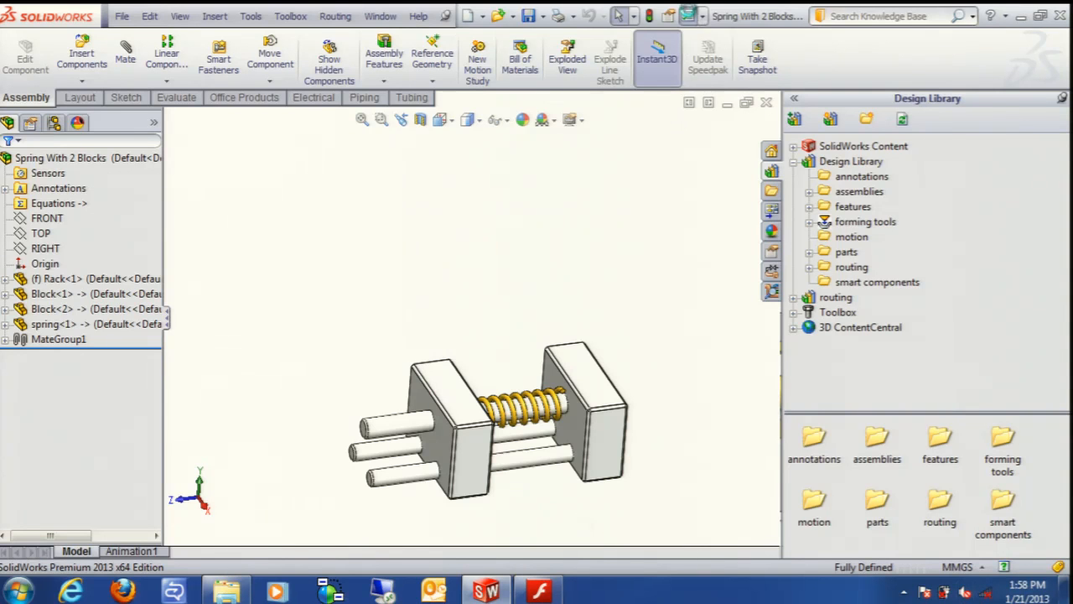
- Review the large assembly settings on the Assemblies page of the system options and close the dialog
{"action": "left_click", "coordinate": [689, 15]}
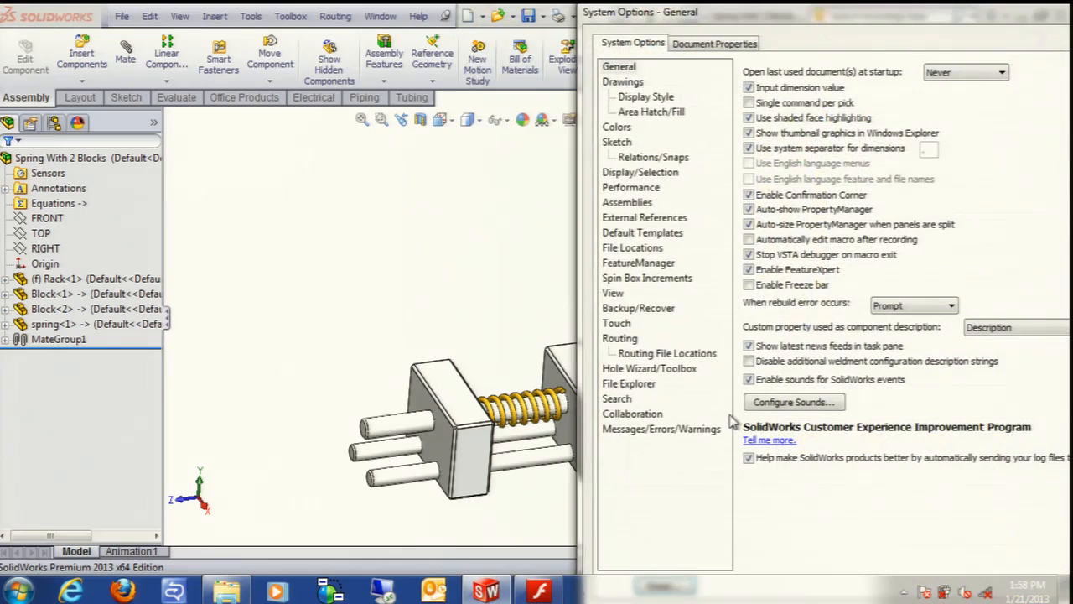
{"action": "left_click", "coordinate": [646, 202]}
{"action": "left_click_drag", "start_coordinate": [835, 14], "coordinate": [520, 12]}
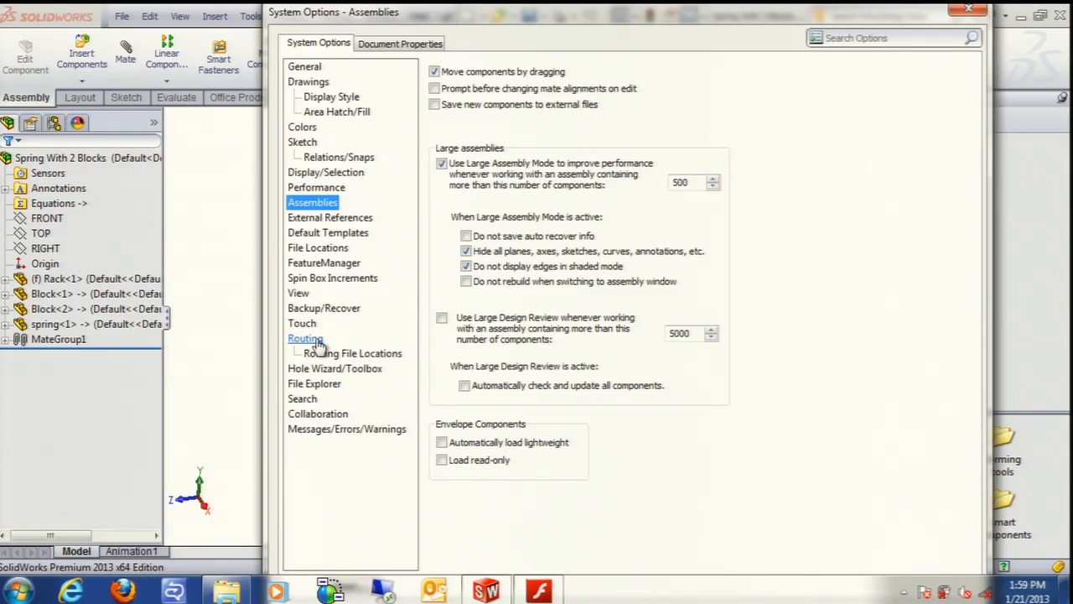
{"action": "left_click", "coordinate": [969, 8]}
- Disable the SolidWorks Routing add-in for both the current session and start-up
{"action": "left_click", "coordinate": [700, 16]}
{"action": "left_click", "coordinate": [711, 70]}
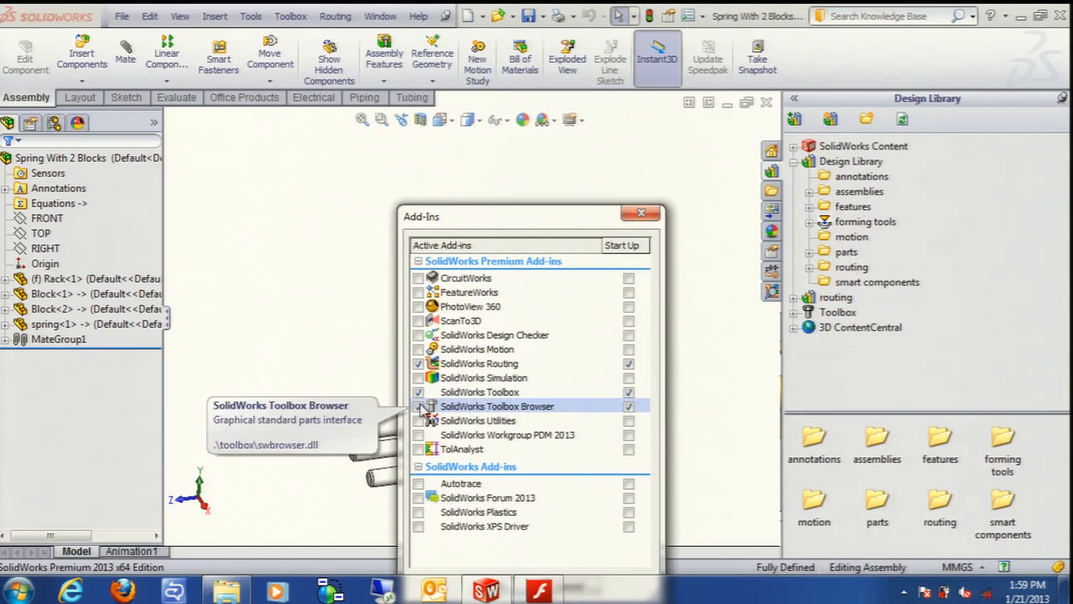
{"action": "left_click", "coordinate": [417, 363]}
{"action": "left_click", "coordinate": [628, 363]}
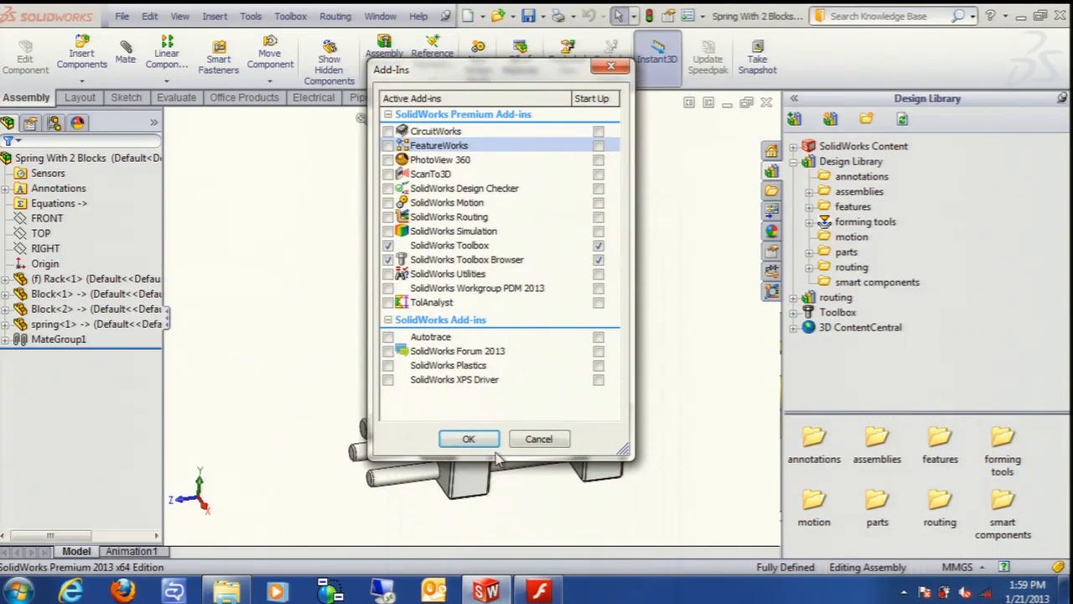
{"action": "left_click", "coordinate": [470, 438]}
- Open the system options, consult the drafting standards slide in Flash Player, and return to SolidWorks
{"action": "left_click", "coordinate": [686, 16]}
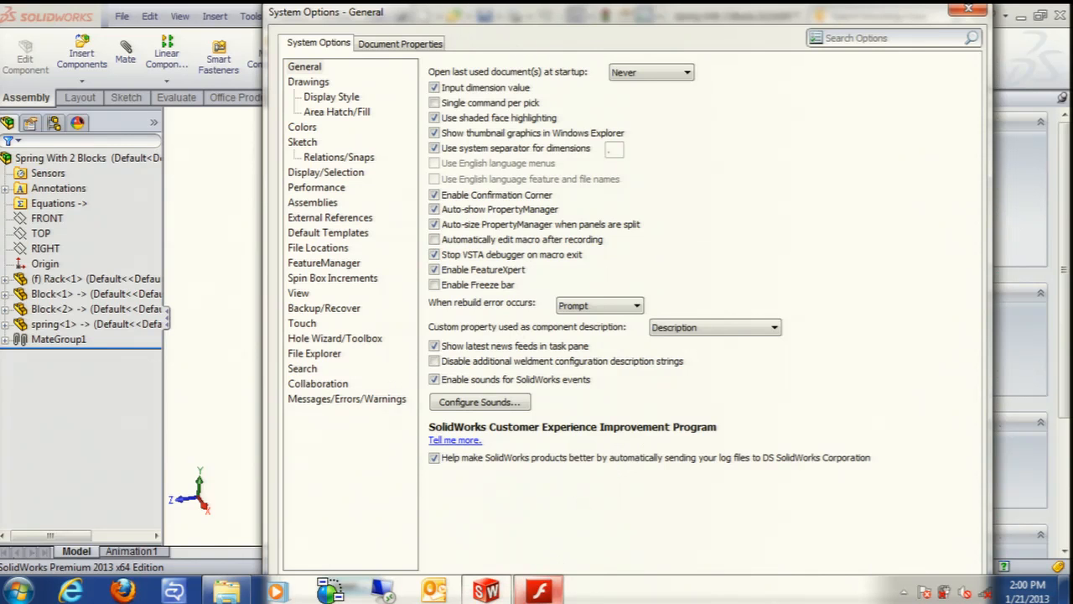
{"action": "left_click", "coordinate": [545, 592]}
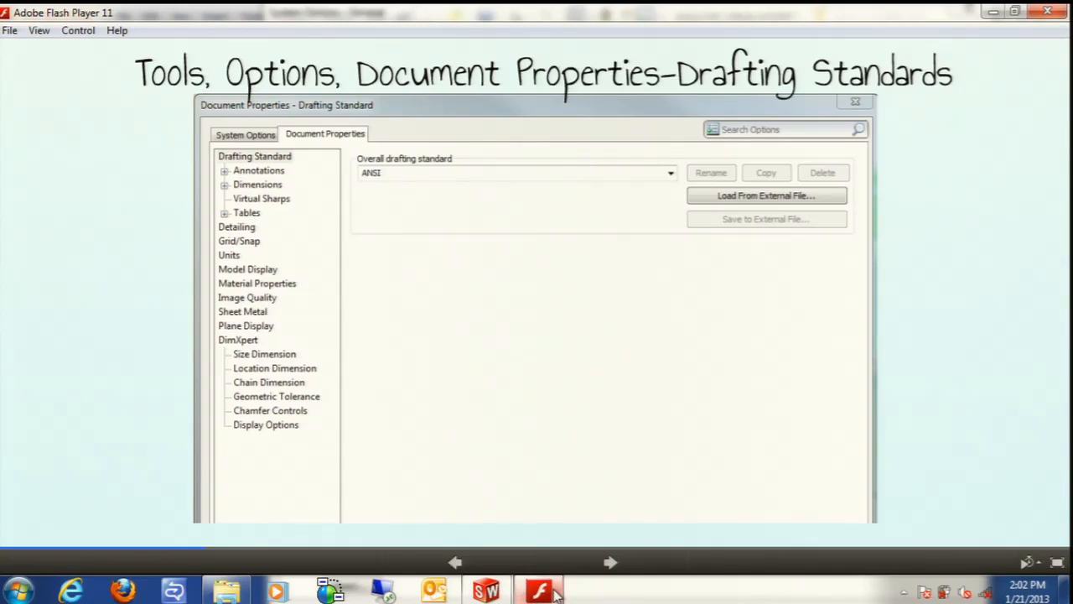
{"action": "left_click", "coordinate": [486, 591]}
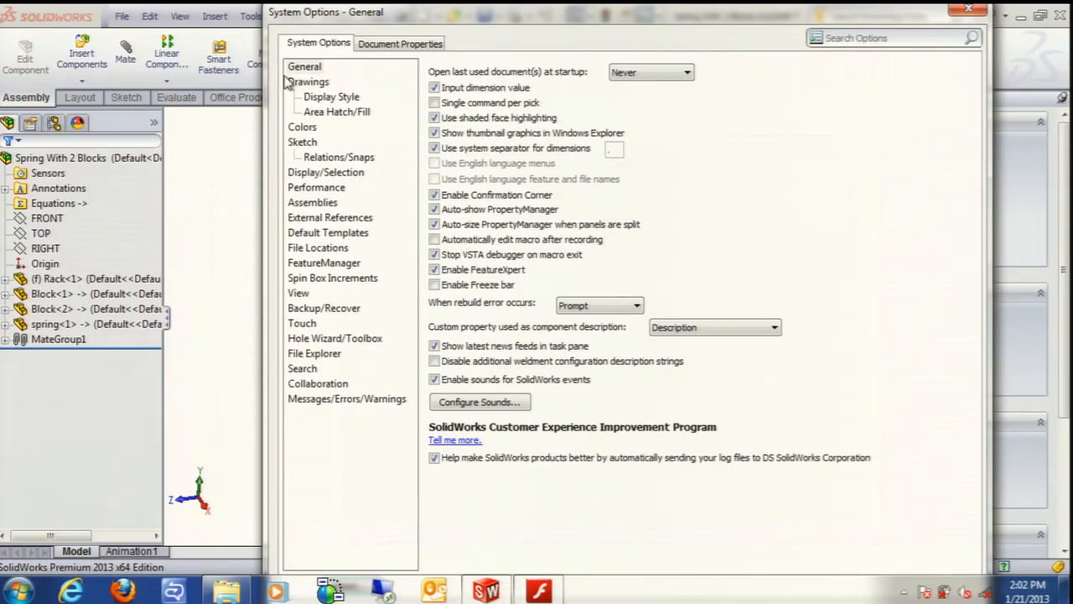
- Set the balloon annotation font height to 9 points in the document's drafting standard
{"action": "left_click", "coordinate": [390, 45]}
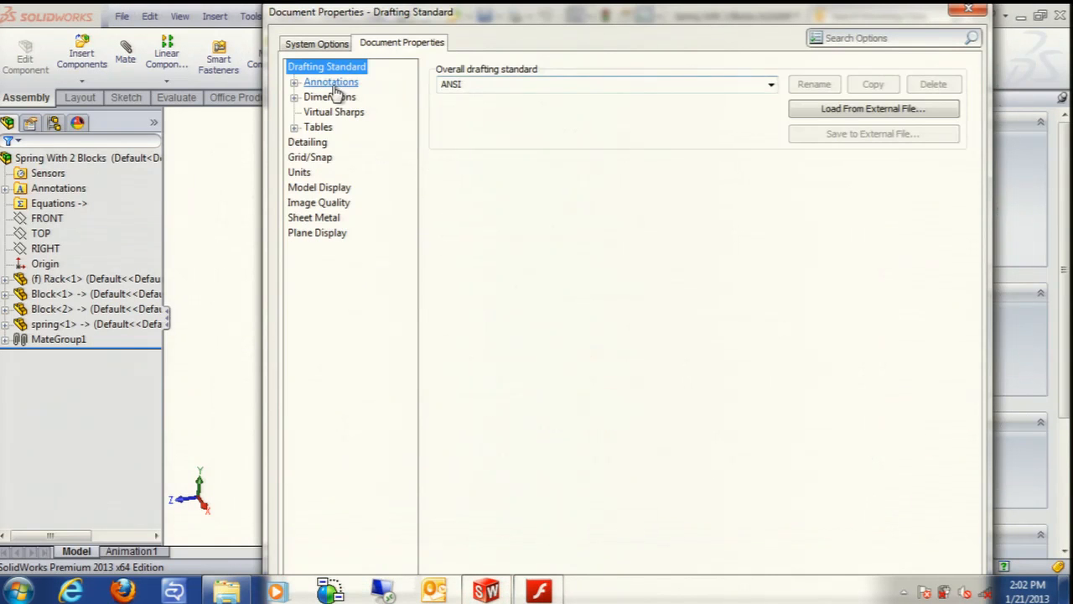
{"action": "left_click", "coordinate": [294, 82]}
{"action": "left_click", "coordinate": [340, 98]}
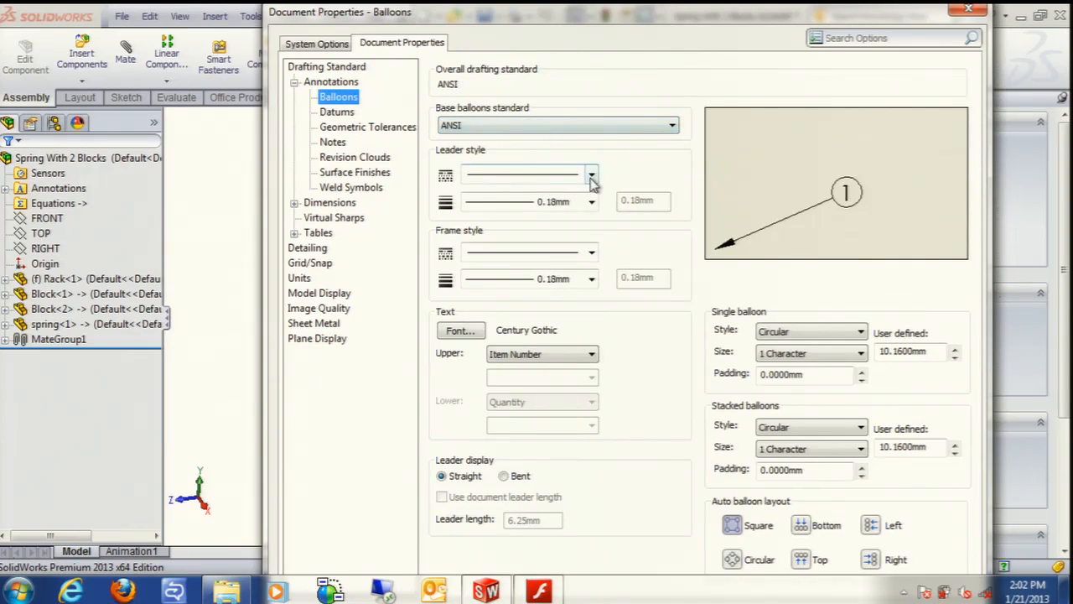
{"action": "left_click", "coordinate": [458, 333]}
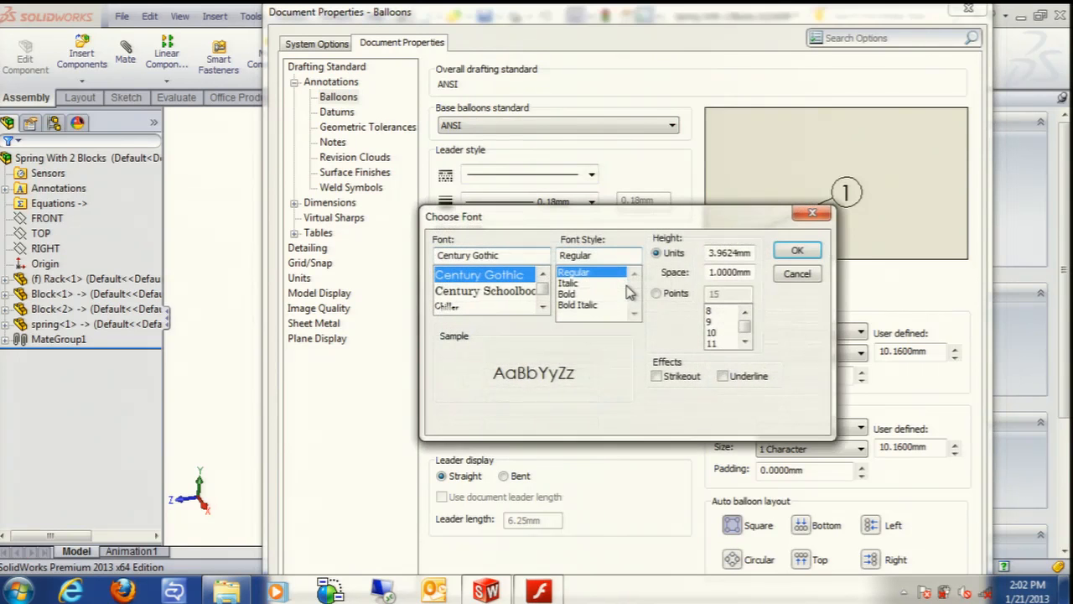
{"action": "left_click", "coordinate": [656, 293]}
{"action": "left_click", "coordinate": [713, 322]}
{"action": "left_click", "coordinate": [796, 251]}
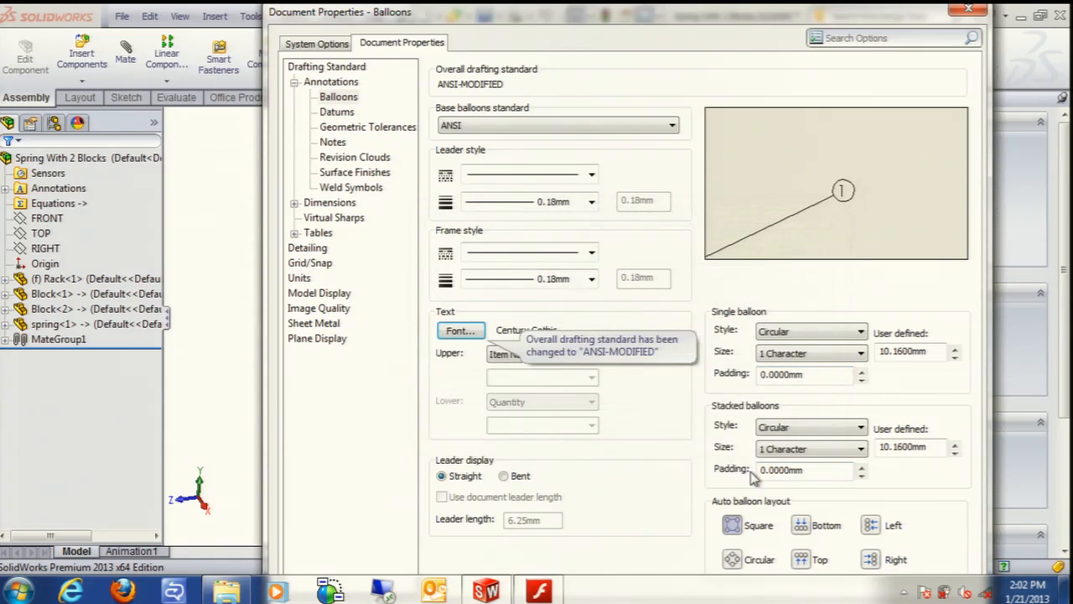
- Rename the modified overall drafting standard as "cati settings"
{"action": "left_click", "coordinate": [326, 69]}
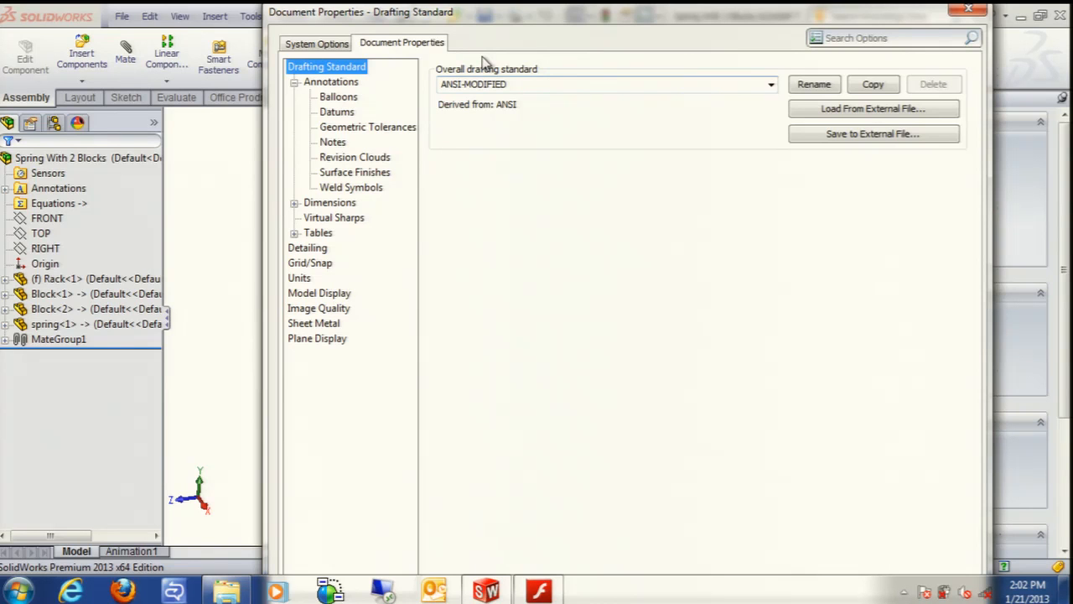
{"action": "left_click", "coordinate": [812, 86]}
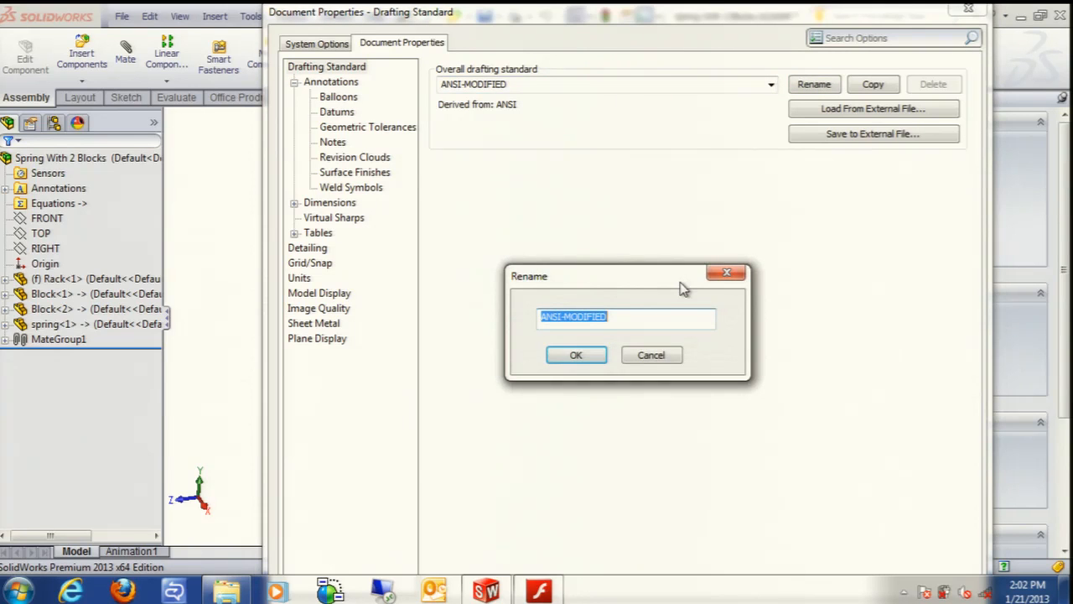
{"action": "type", "text": "cati"}
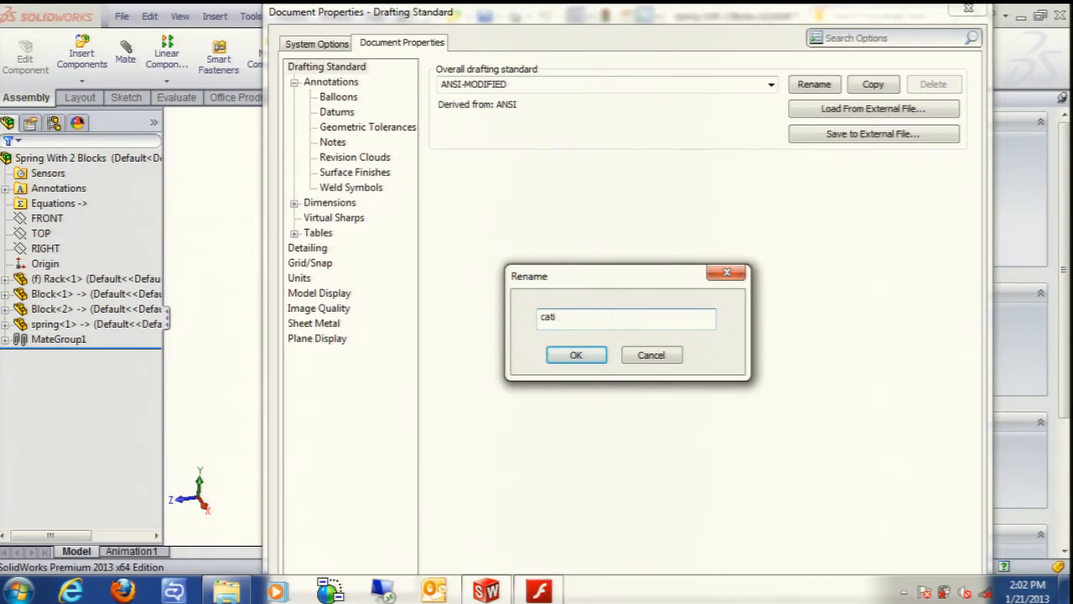
{"action": "type", "text": " settings"}
{"action": "key", "text": "Return"}
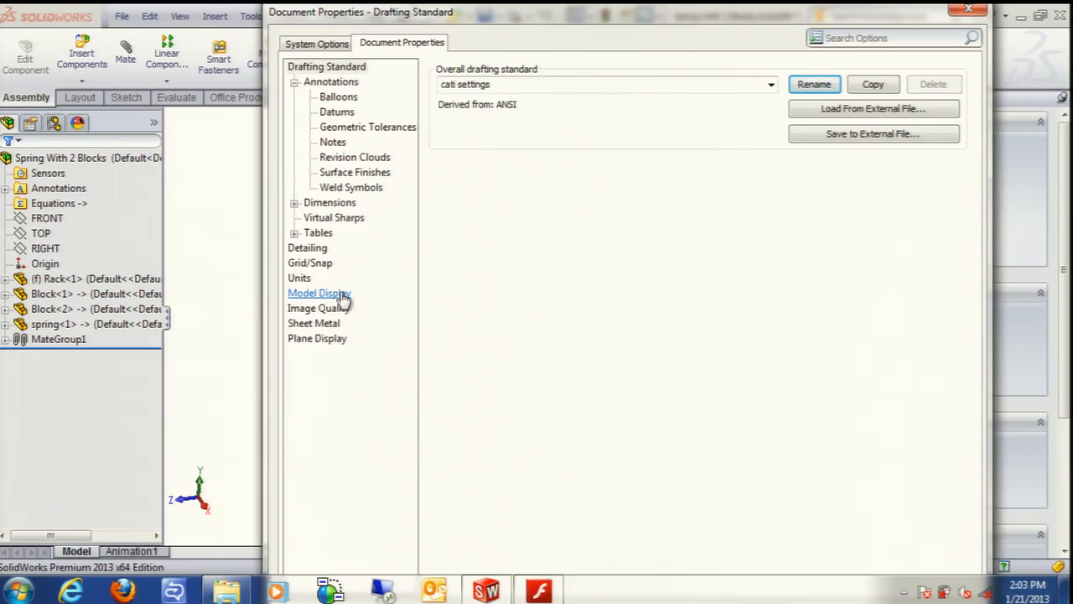
- Expand the Dimensions and Tables drafting standard categories and review the text alignment choices for notes
{"action": "left_click", "coordinate": [295, 203]}
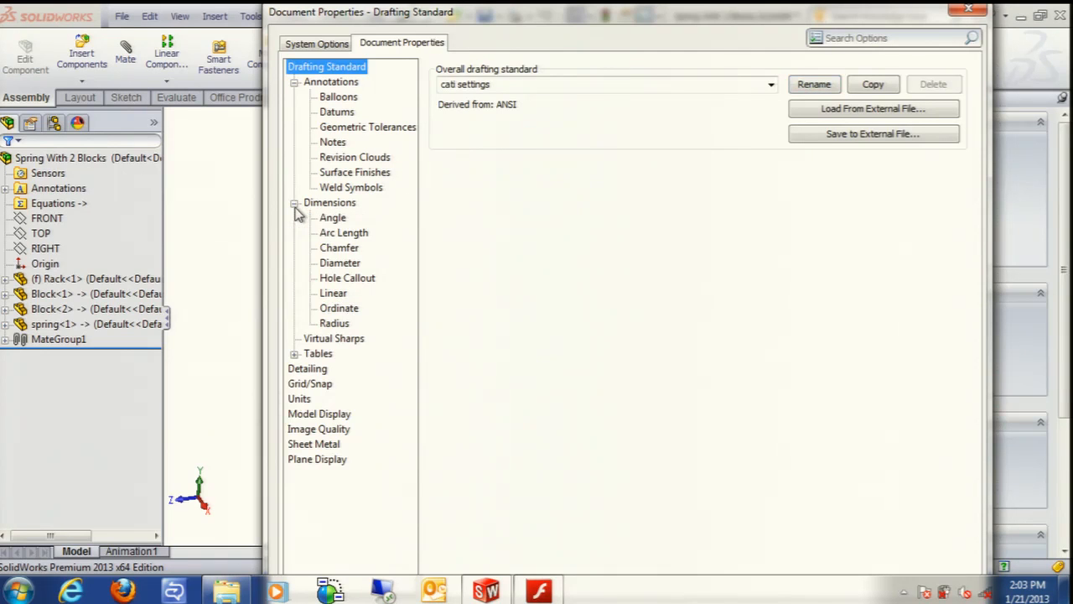
{"action": "left_click", "coordinate": [295, 353]}
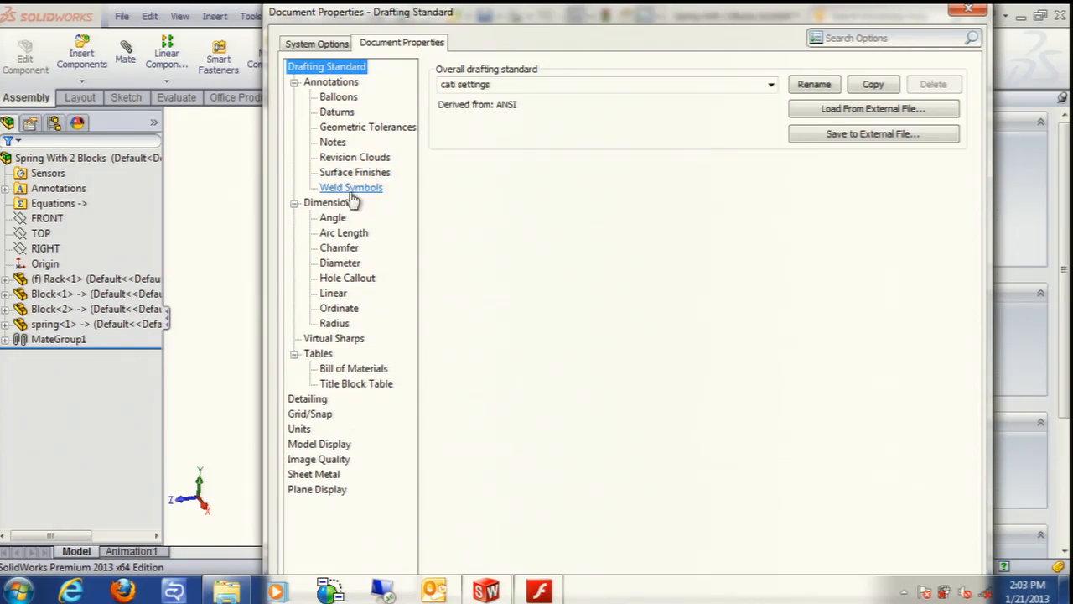
{"action": "left_click", "coordinate": [333, 142]}
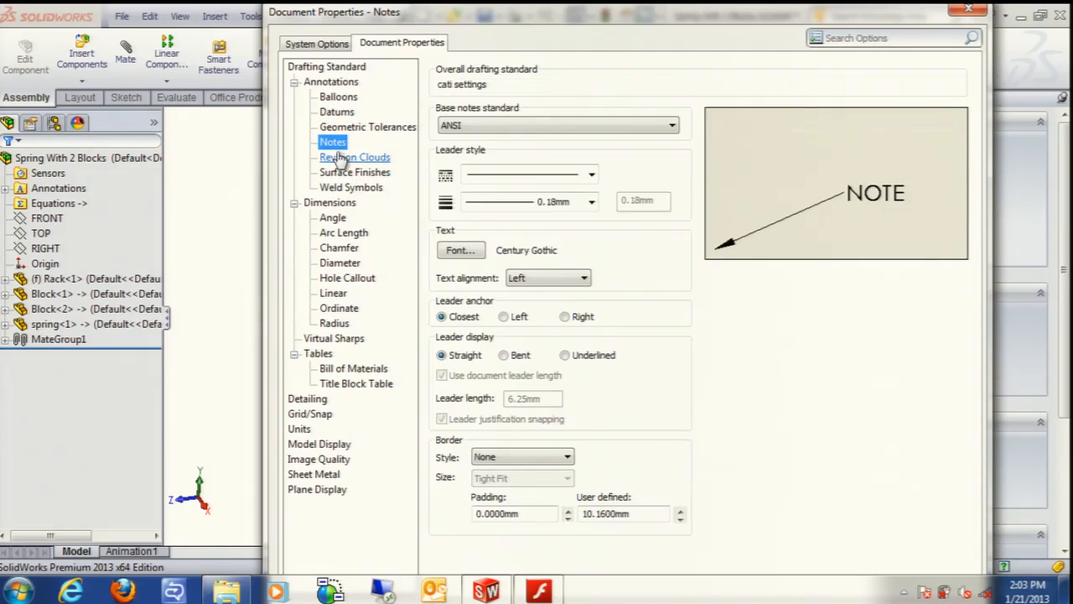
{"action": "left_click", "coordinate": [581, 282]}
{"action": "left_click", "coordinate": [580, 288]}
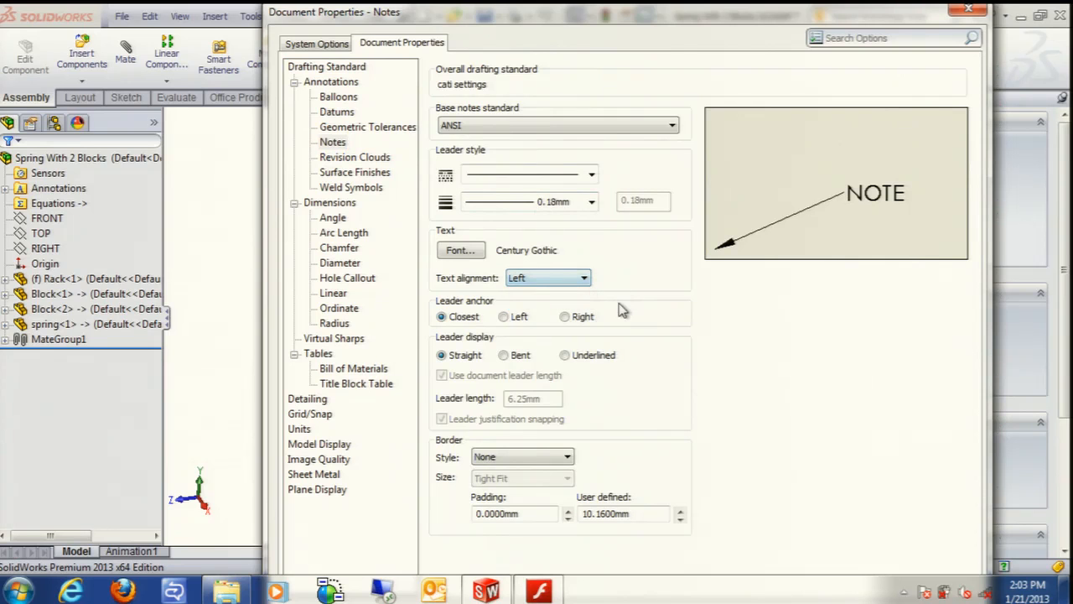
- Review the tolerance type choices for angle dimensions and dismiss the tolerance settings without changes
{"action": "left_click", "coordinate": [333, 219]}
{"action": "left_click", "coordinate": [457, 388]}
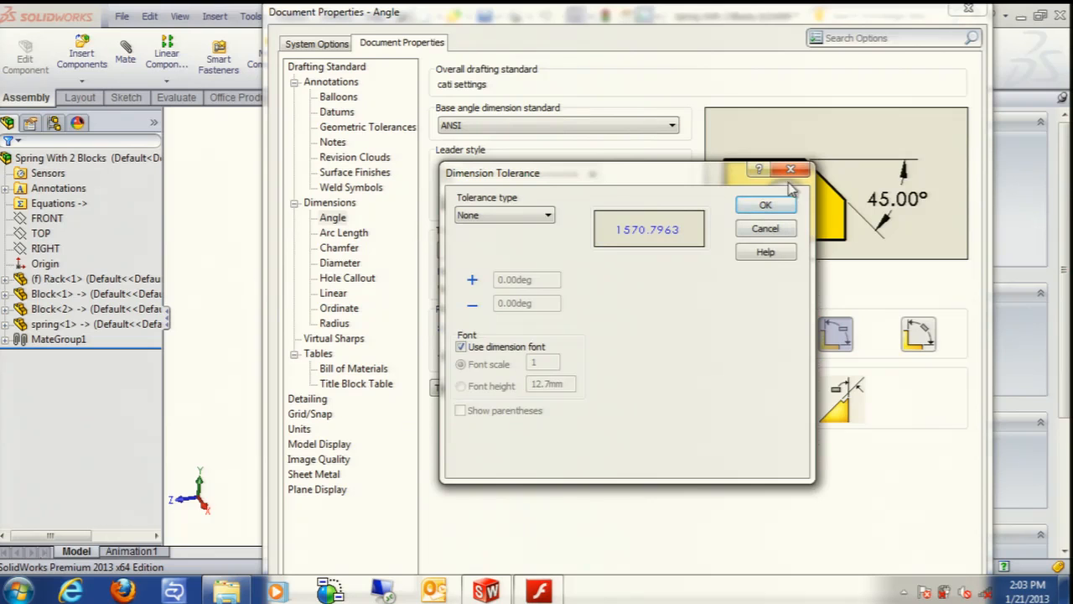
{"action": "left_click", "coordinate": [518, 219]}
{"action": "left_click", "coordinate": [518, 220]}
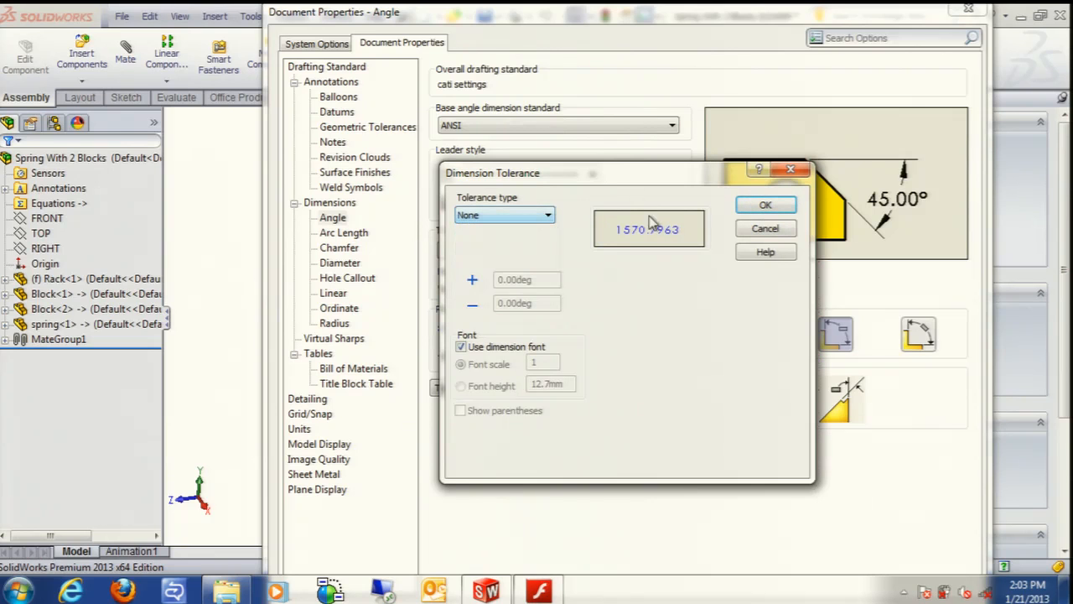
{"action": "left_click", "coordinate": [764, 229]}
- Collapse the Dimensions, Annotations and Tables categories and review the document's model display settings
{"action": "left_click", "coordinate": [295, 203]}
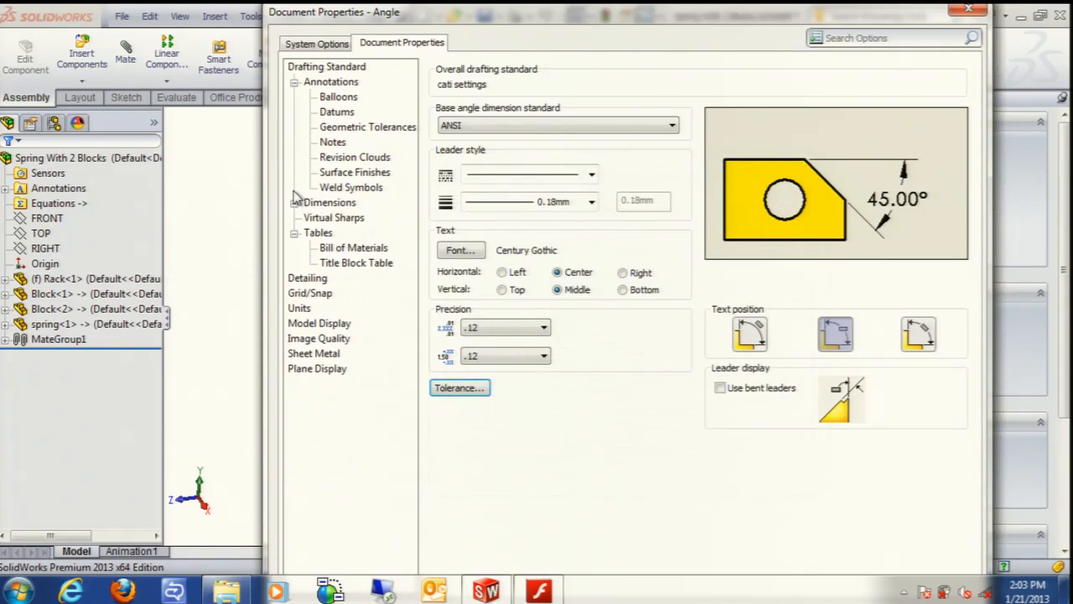
{"action": "left_click", "coordinate": [294, 82]}
{"action": "left_click", "coordinate": [295, 127]}
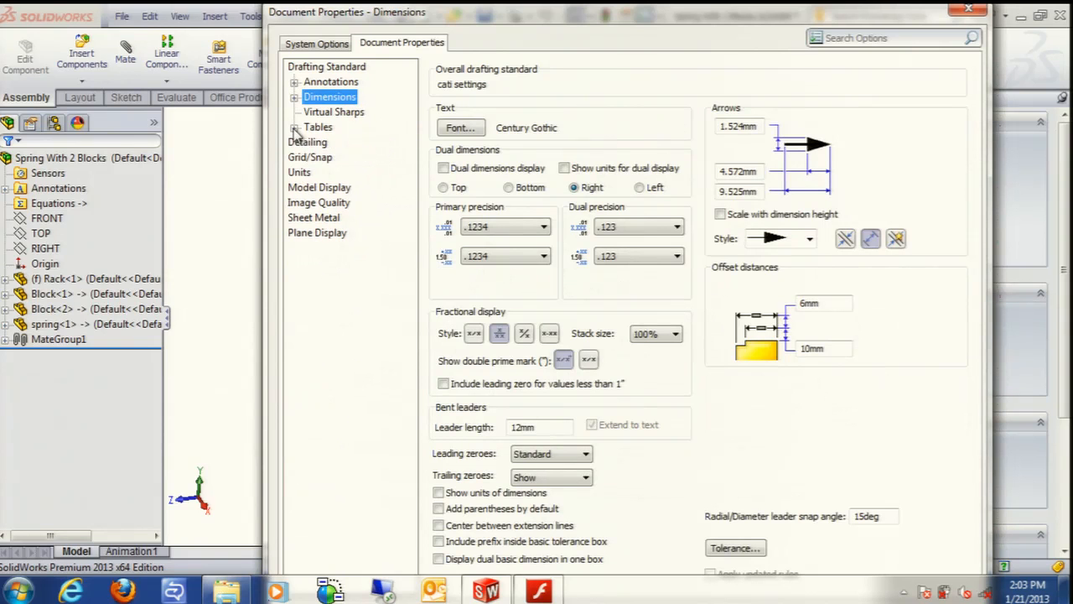
{"action": "left_click", "coordinate": [350, 192]}
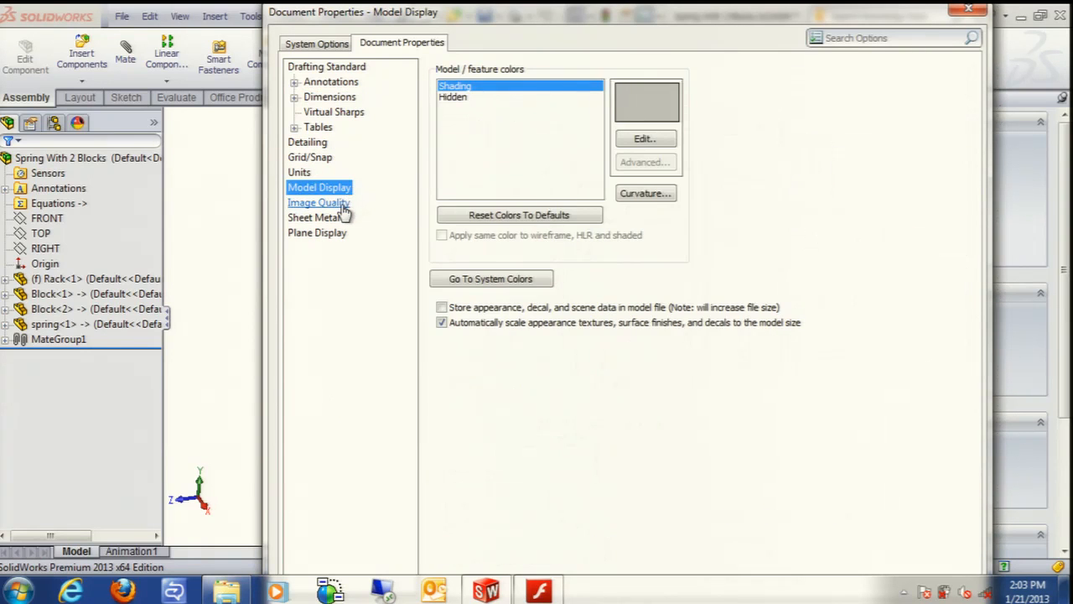
- Set the shaded and draft quality image resolution to a deviation of about 0.208 mm and close the options
{"action": "left_click", "coordinate": [342, 207]}
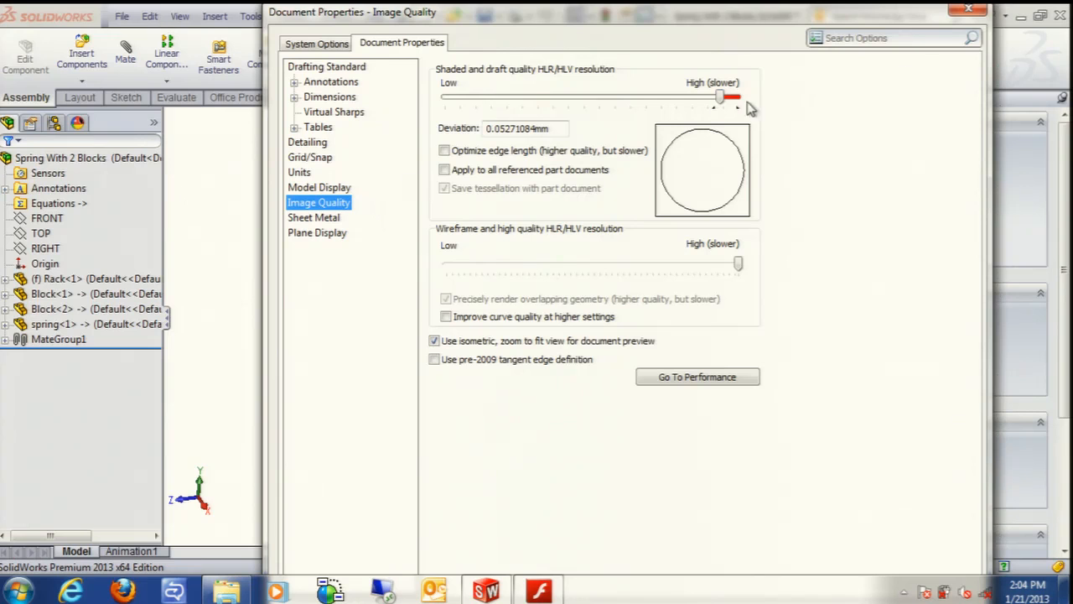
{"action": "left_click", "coordinate": [721, 99]}
{"action": "mouse_move", "coordinate": [722, 99]}
{"action": "left_mouse_down"}
{"action": "mouse_move", "coordinate": [707, 100]}
{"action": "mouse_move", "coordinate": [728, 98]}
{"action": "left_mouse_up"}
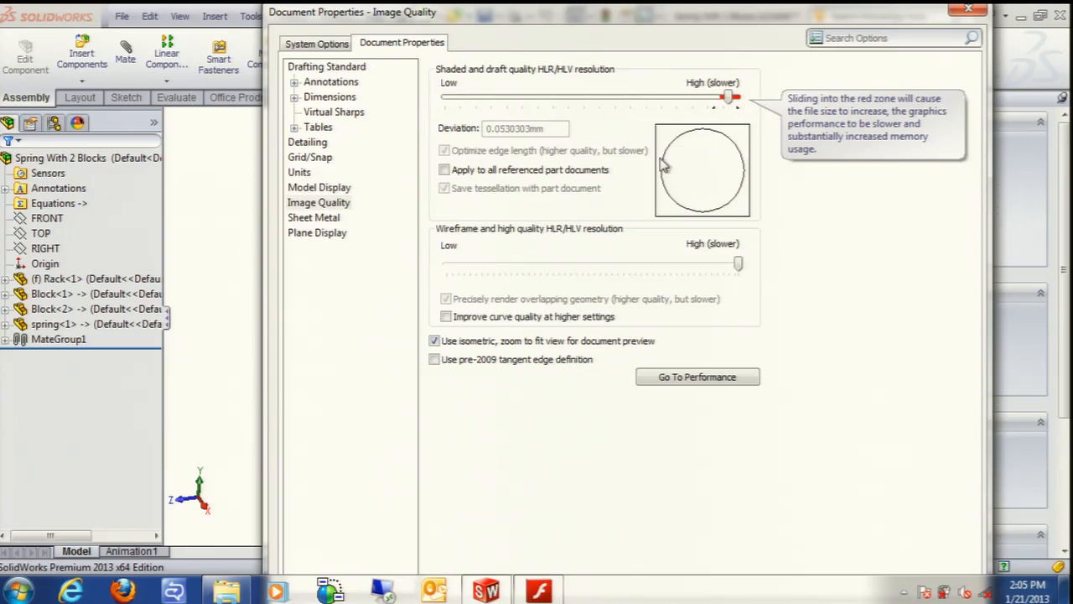
{"action": "left_click_drag", "start_coordinate": [731, 99], "coordinate": [450, 96]}
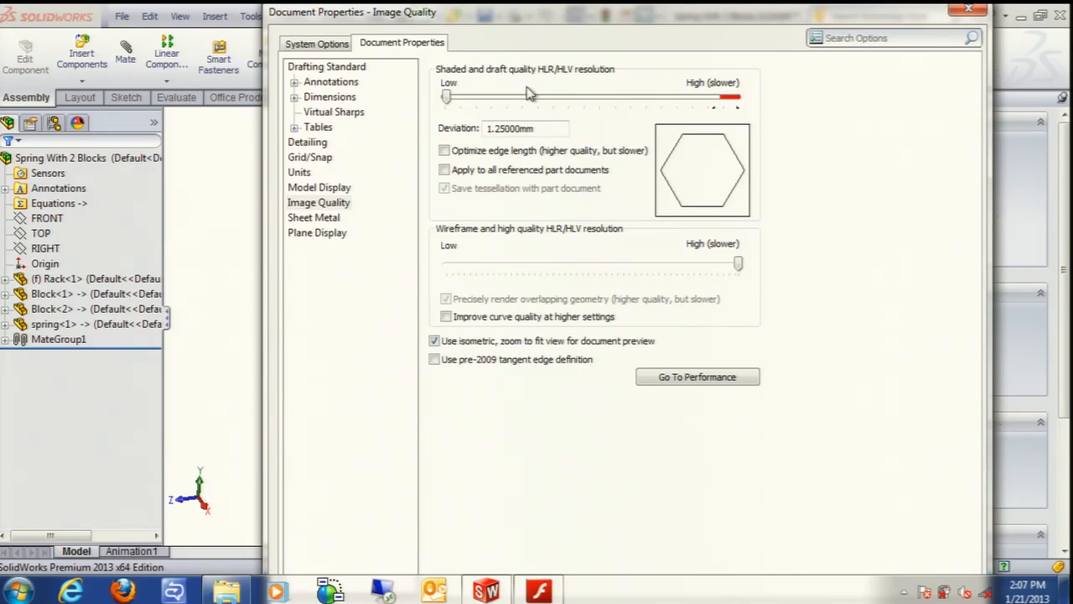
{"action": "mouse_move", "coordinate": [449, 99]}
{"action": "left_mouse_down"}
{"action": "mouse_move", "coordinate": [737, 107]}
{"action": "mouse_move", "coordinate": [514, 107]}
{"action": "left_mouse_up"}
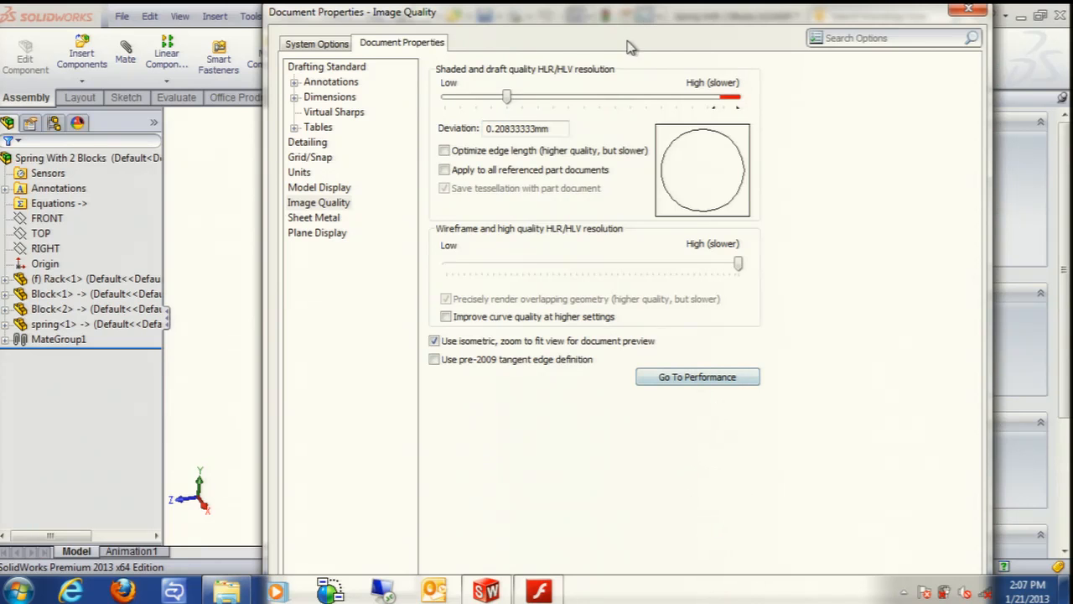
{"action": "left_click_drag", "start_coordinate": [635, 20], "coordinate": [591, 17]}
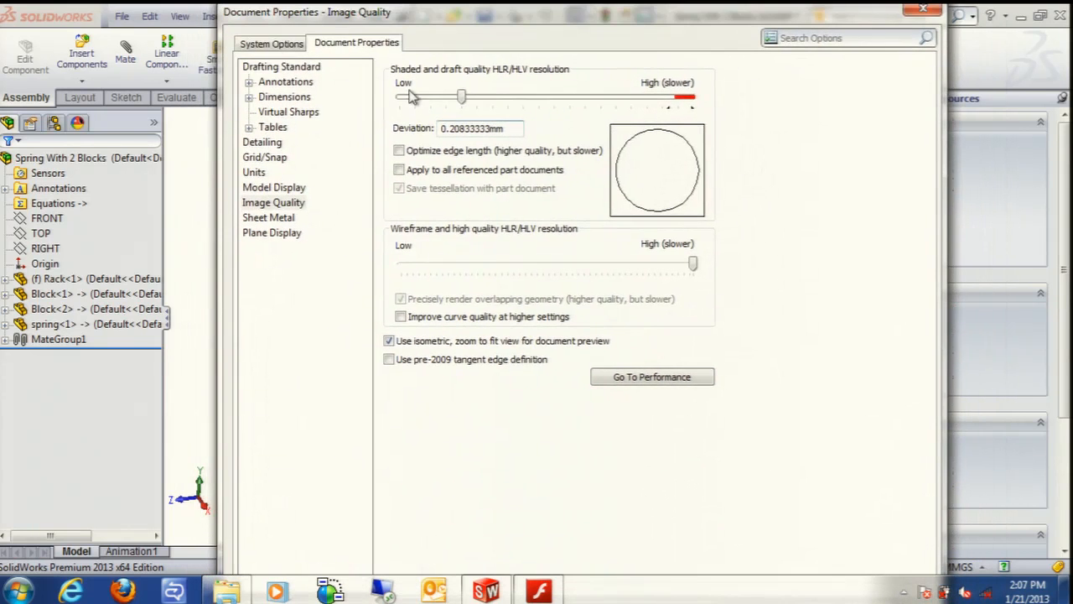
{"action": "left_click", "coordinate": [279, 44]}
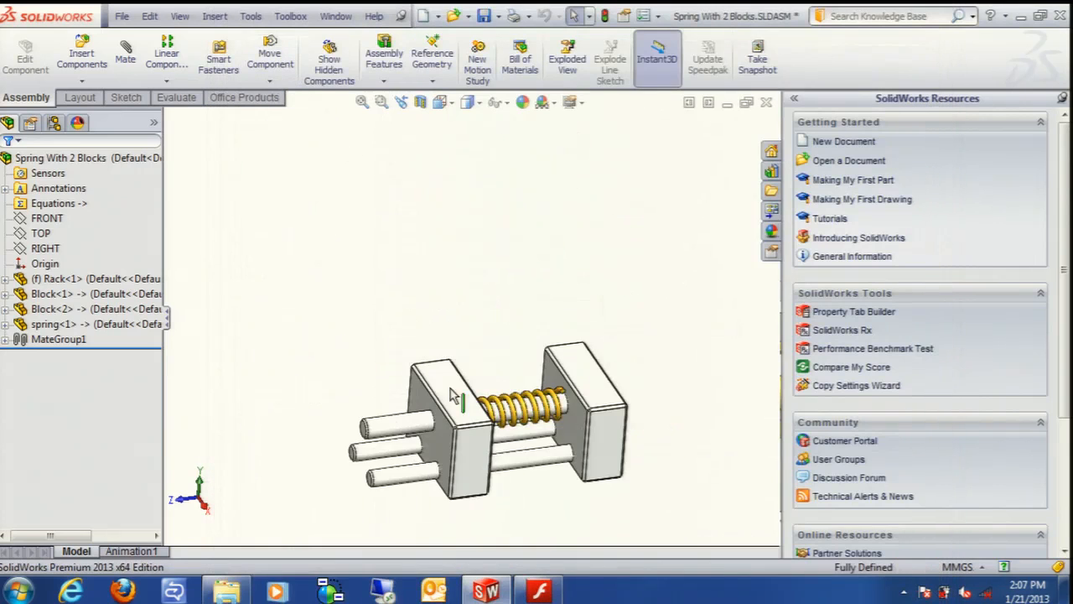
- Examine the round chamfered end of a Rack rod up close to judge how smoothly its edges are displayed
{"action": "scroll", "coordinate": [355, 399], "scroll_direction": "down", "scroll_amount": 10}
{"action": "middle_click_drag", "start_coordinate": [474, 516], "coordinate": [466, 459]}
{"action": "scroll", "coordinate": [468, 466], "scroll_direction": "down", "scroll_amount": 8}
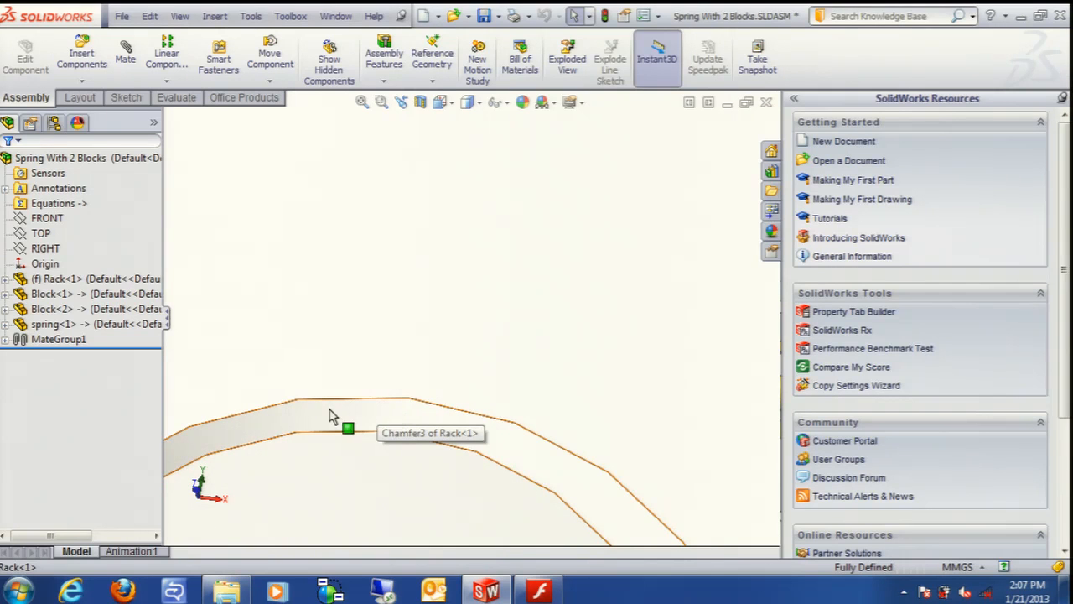
{"action": "scroll", "coordinate": [388, 403], "scroll_direction": "down", "scroll_amount": 2}
{"action": "scroll", "coordinate": [390, 390], "scroll_direction": "down", "scroll_amount": 3}
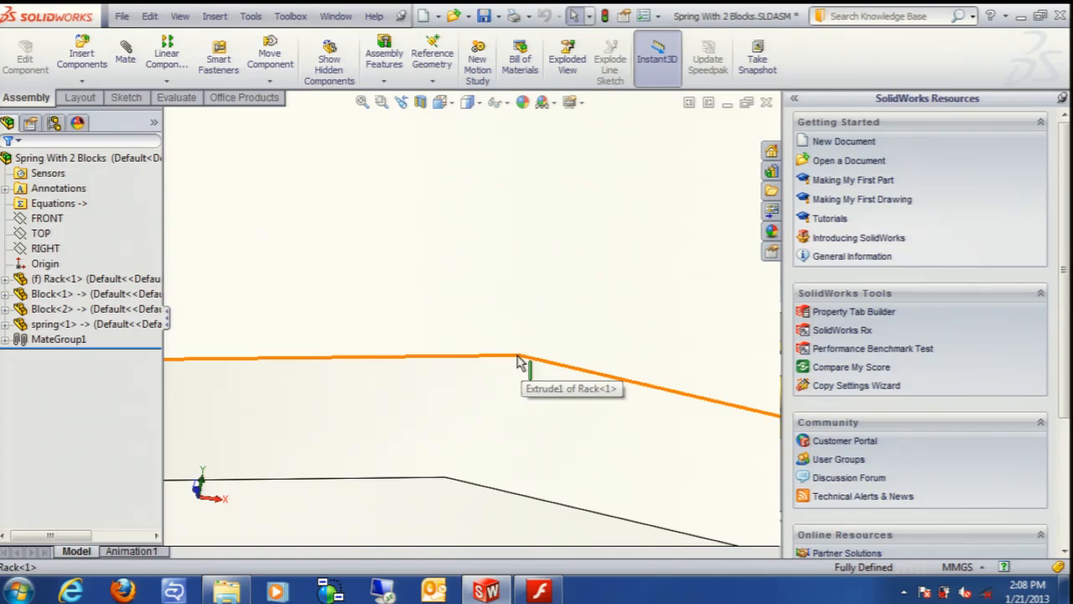
{"action": "scroll", "coordinate": [310, 395], "scroll_direction": "down", "scroll_amount": 3}
{"action": "scroll", "coordinate": [310, 388], "scroll_direction": "down", "scroll_amount": 2}
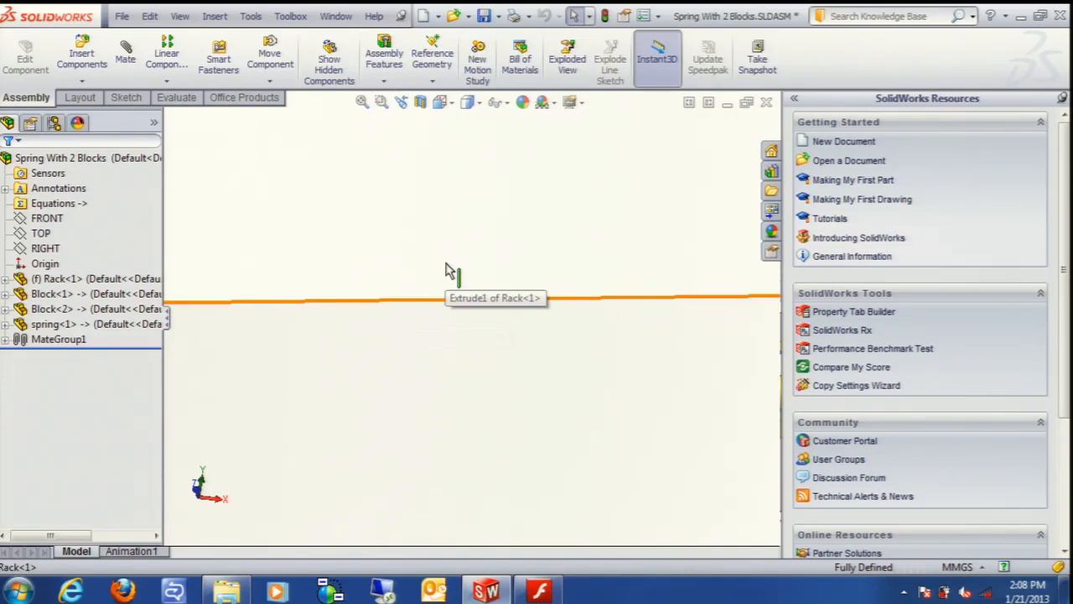
{"action": "scroll", "coordinate": [670, 313], "scroll_direction": "down", "scroll_amount": 5}
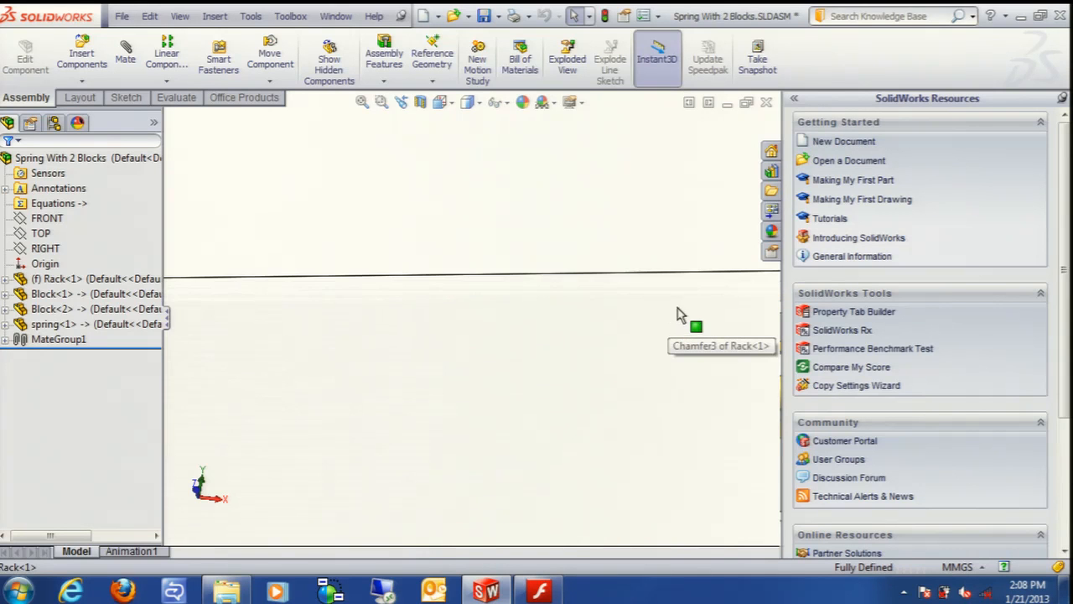
{"action": "scroll", "coordinate": [741, 298], "scroll_direction": "down", "scroll_amount": 5}
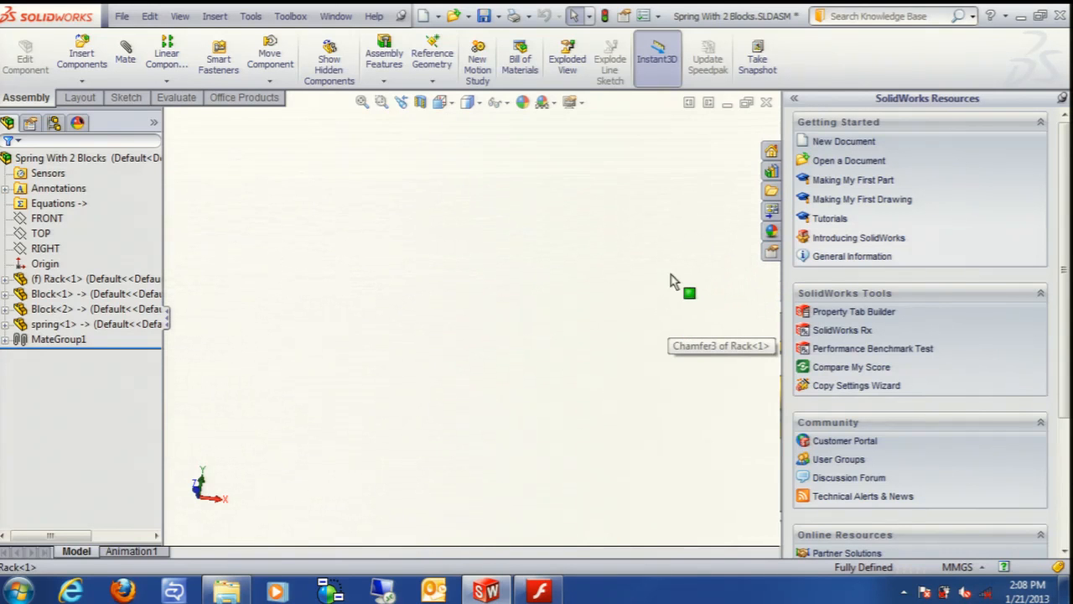
{"action": "scroll", "coordinate": [653, 372], "scroll_direction": "up", "scroll_amount": 6}
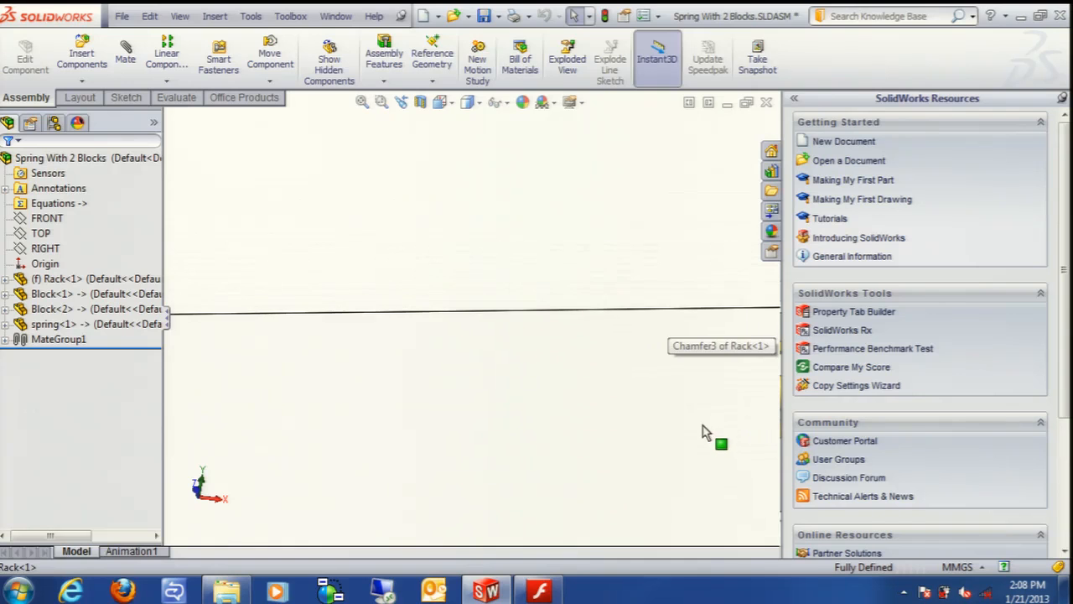
{"action": "scroll", "coordinate": [578, 294], "scroll_direction": "down", "scroll_amount": 5}
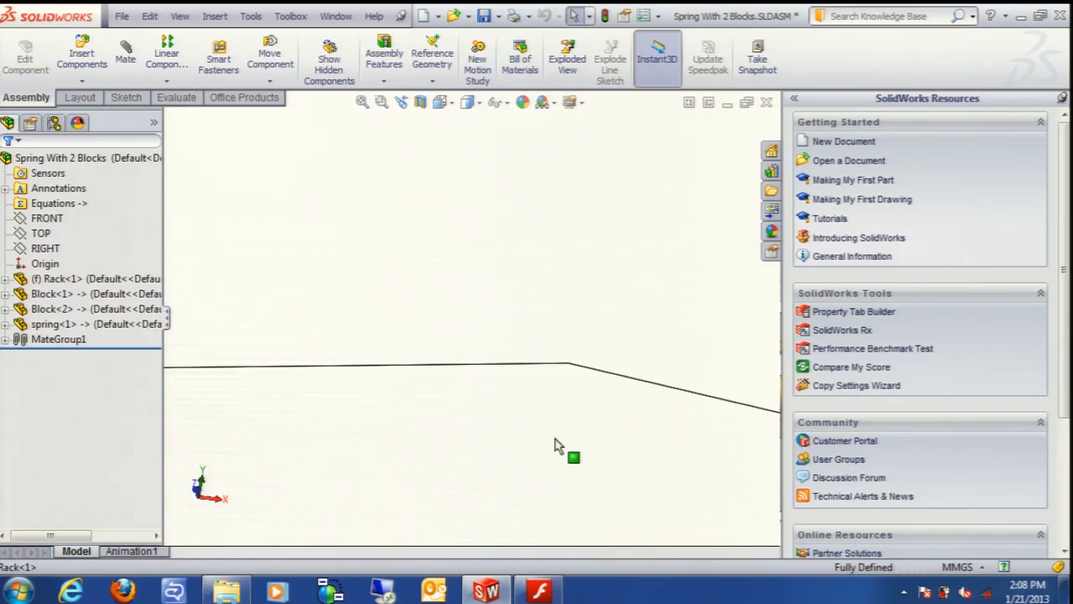
{"action": "scroll", "coordinate": [504, 369], "scroll_direction": "down", "scroll_amount": 4}
{"action": "scroll", "coordinate": [541, 214], "scroll_direction": "up", "scroll_amount": 2}
{"action": "scroll", "coordinate": [535, 194], "scroll_direction": "down", "scroll_amount": 3}
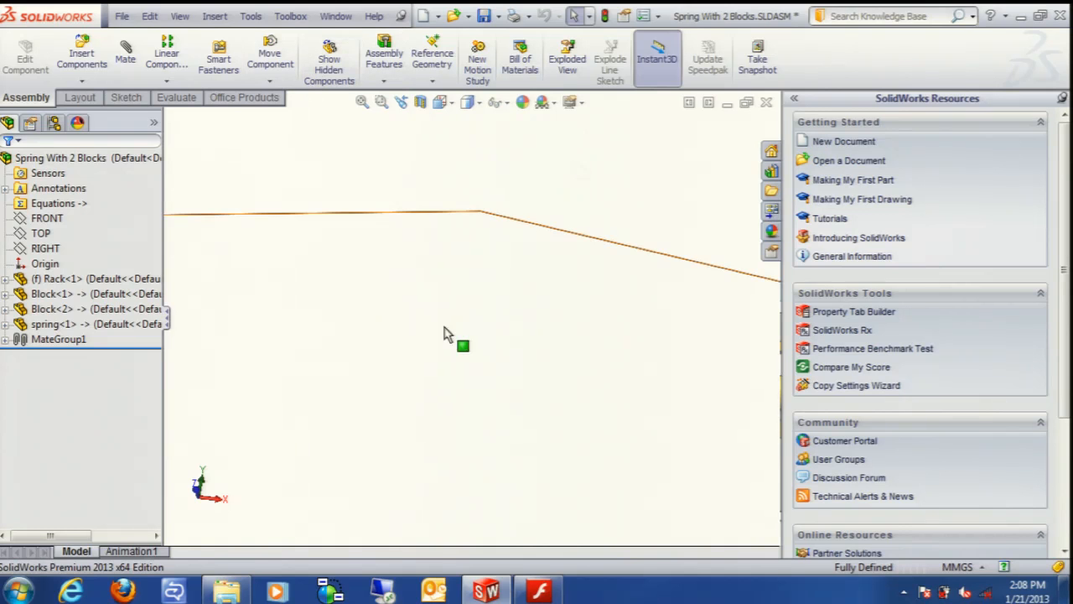
- Consult the slide on recognising sketch mode in Flash Player, return to SolidWorks and start a sketch on the FRONT plane
{"action": "left_click", "coordinate": [540, 593]}
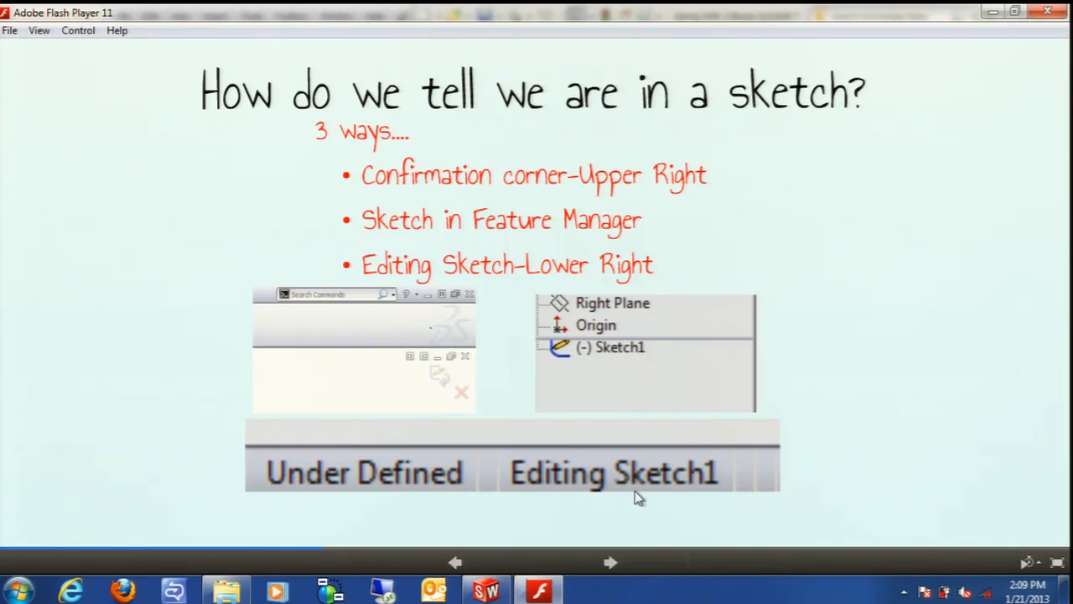
{"action": "left_click", "coordinate": [488, 592]}
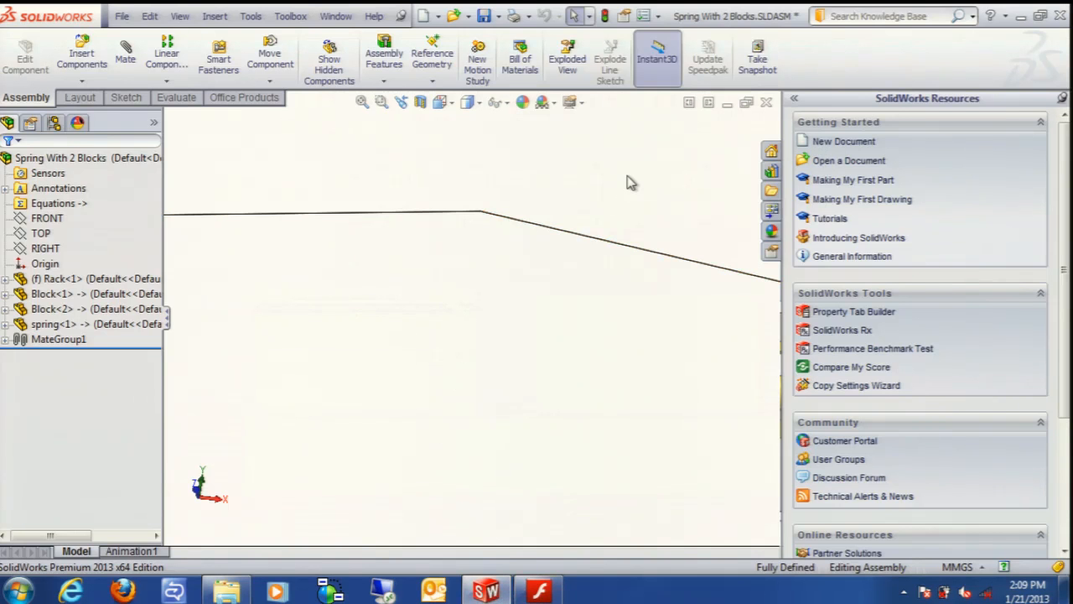
{"action": "left_click", "coordinate": [48, 219]}
{"action": "left_click", "coordinate": [58, 192]}
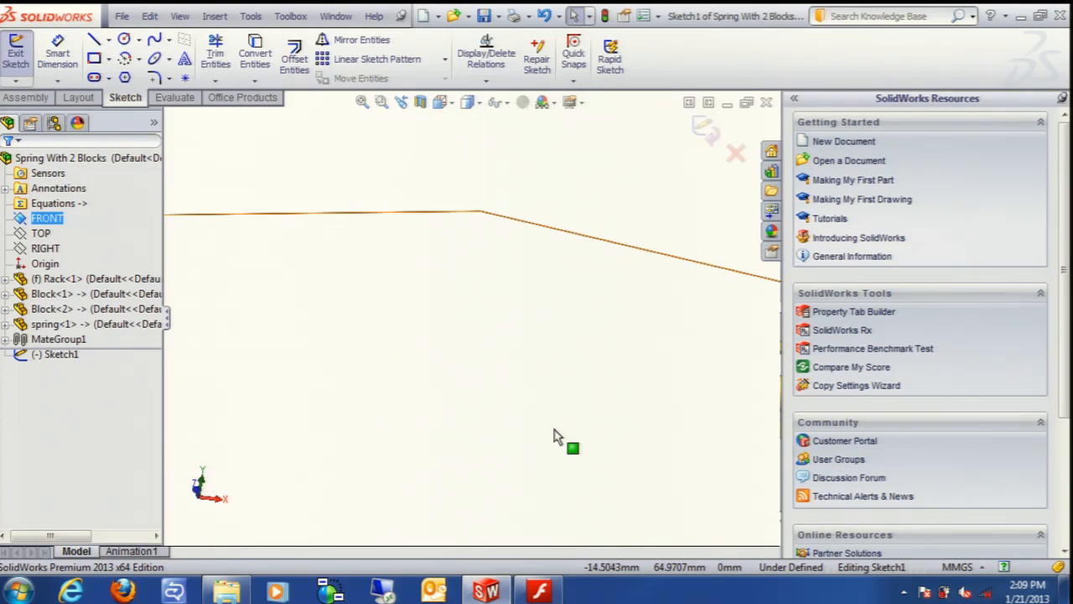
- Check the document's unit settings without changing them, and exit the empty sketch on the FRONT plane, discarding it
{"action": "left_click", "coordinate": [956, 568]}
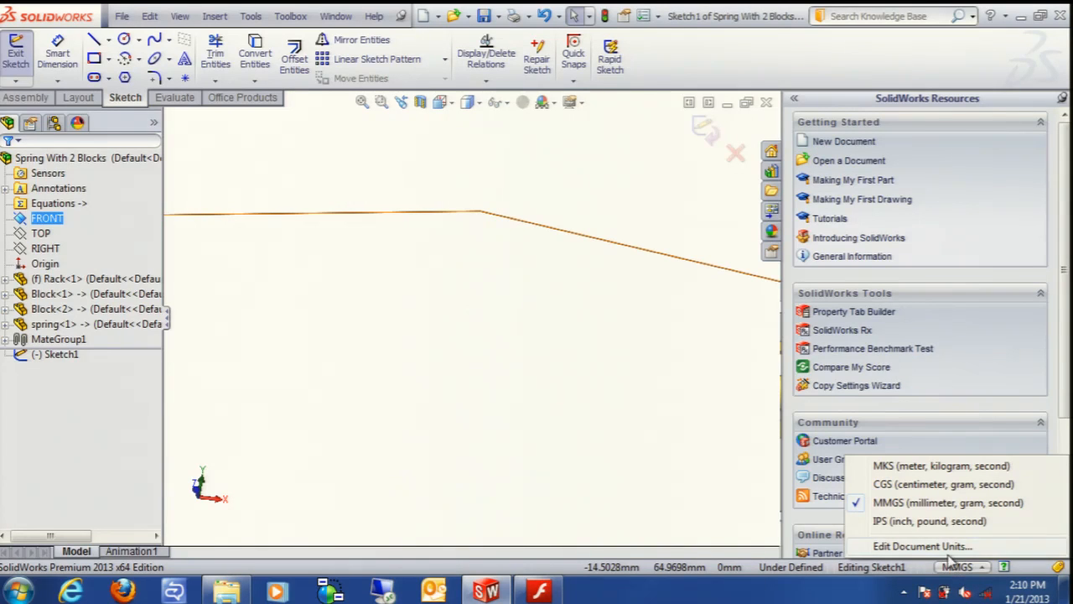
{"action": "left_click", "coordinate": [923, 545]}
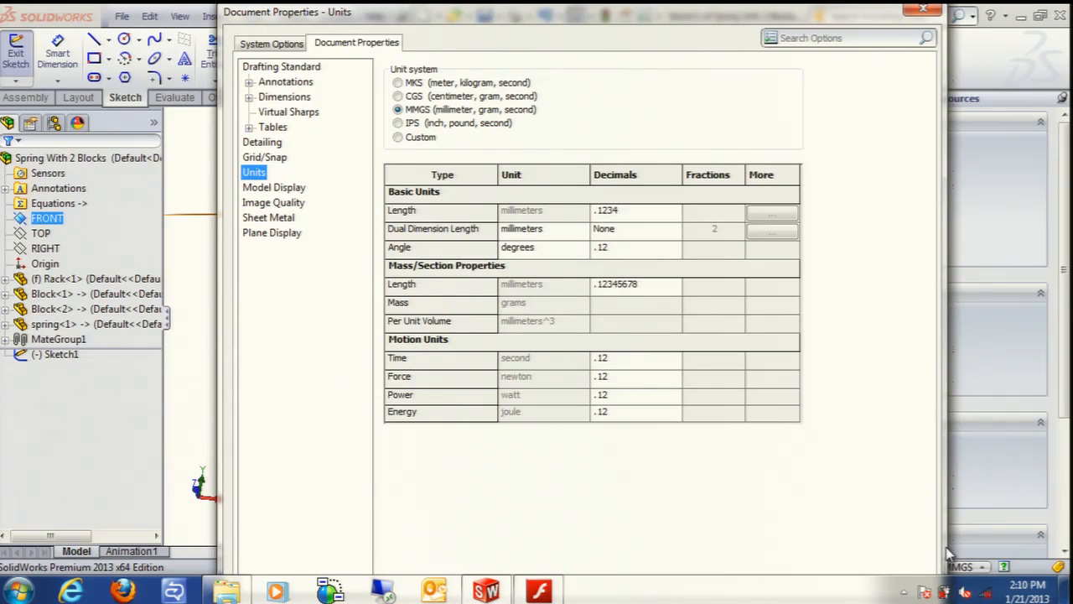
{"action": "left_click", "coordinate": [922, 10]}
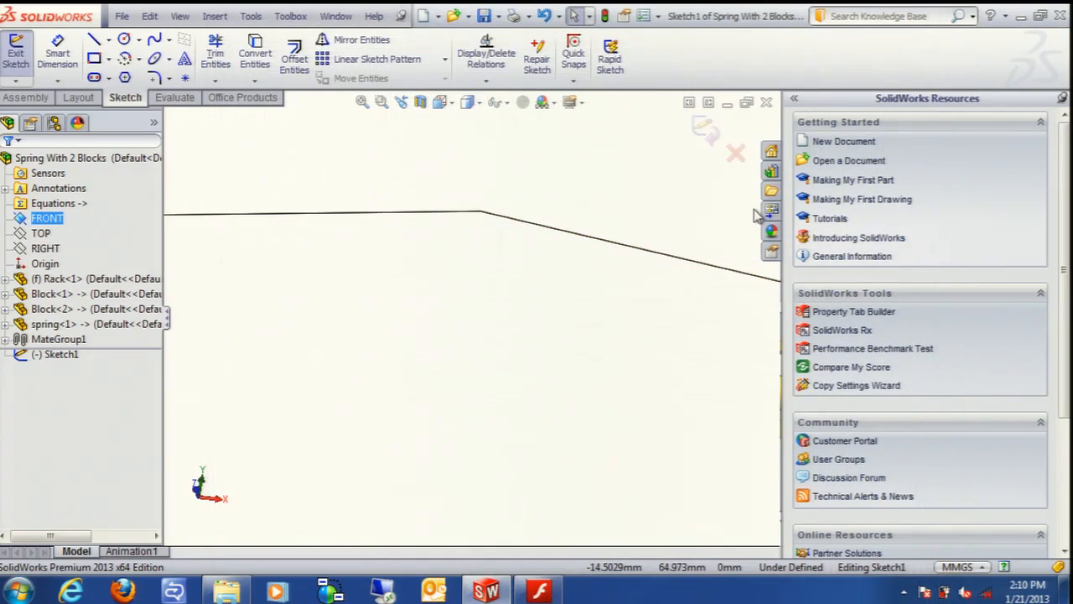
{"action": "left_click", "coordinate": [736, 152]}
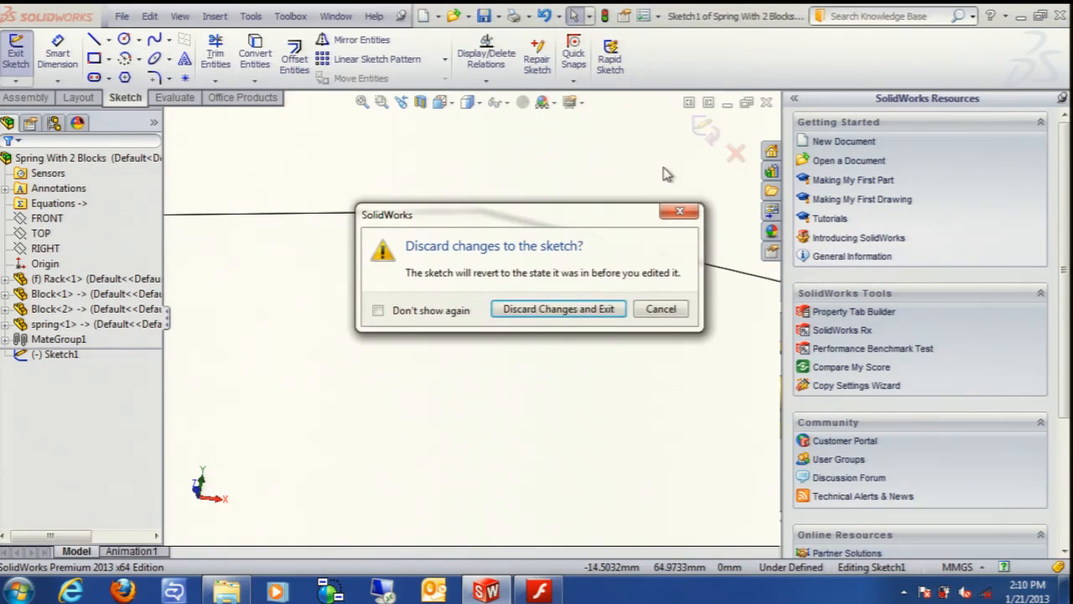
{"action": "left_click", "coordinate": [605, 309]}
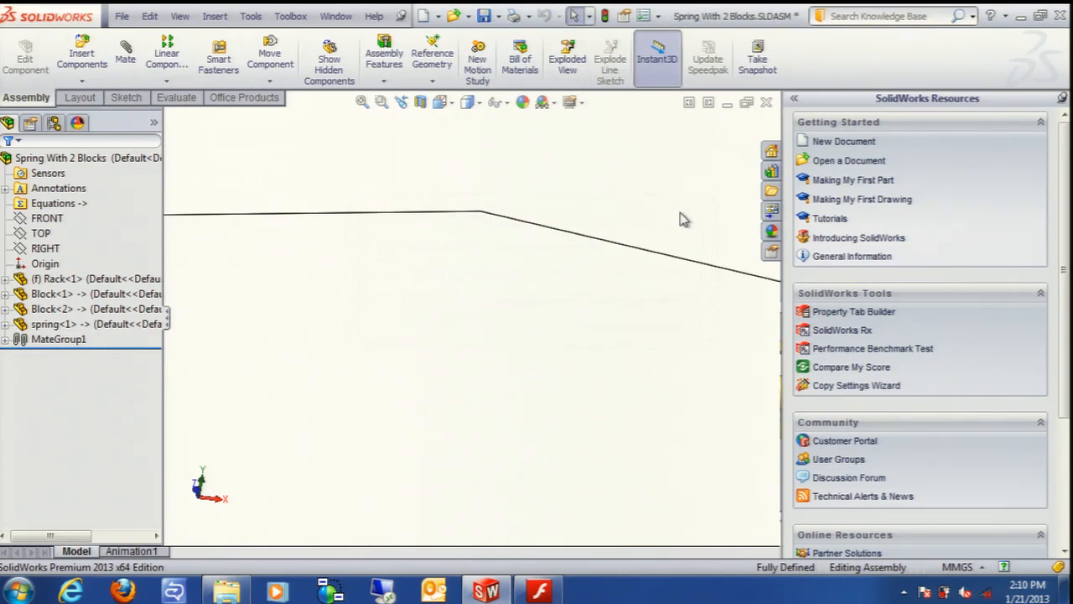
- Switch to Flash Player and advance the presentation to the next slide
{"action": "left_click", "coordinate": [551, 592]}
{"action": "key", "text": "Right"}
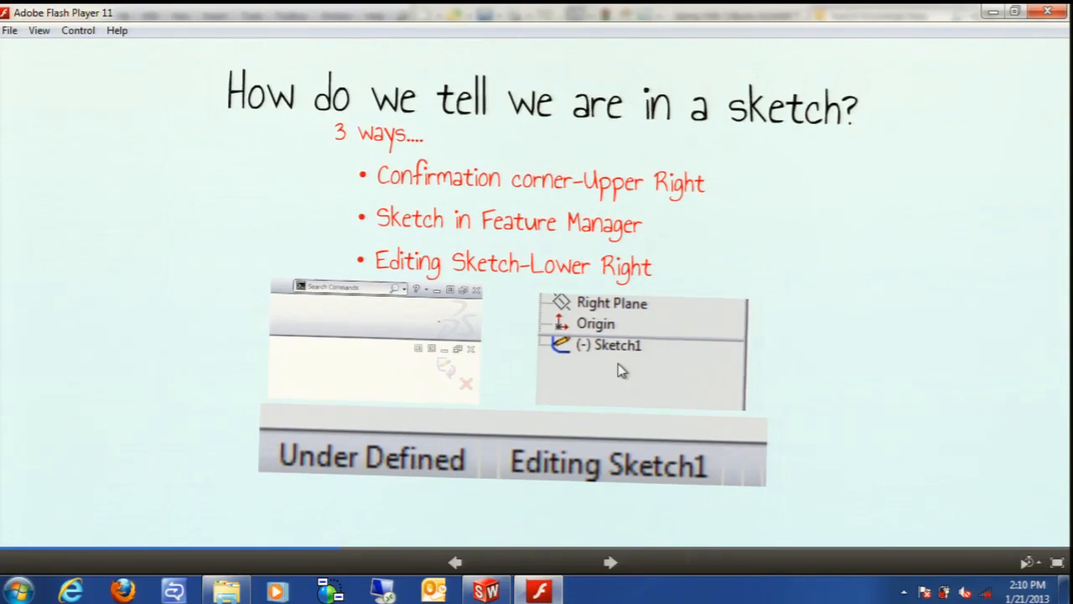
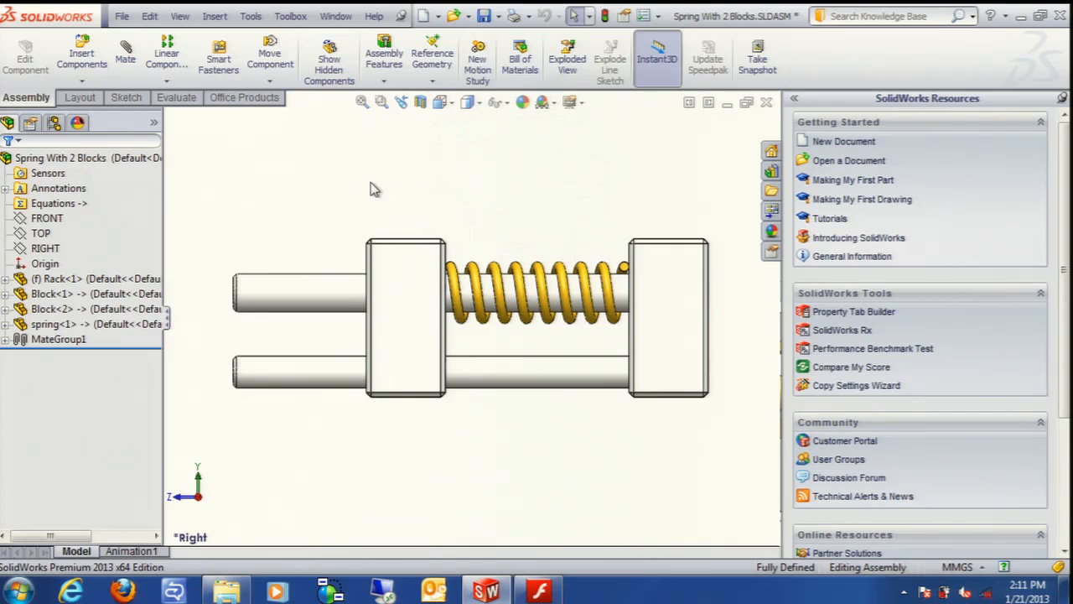
- Reorient the assembly to the Back view with mouse gestures and select the large flat face of Block<1>
{"action": "right_click_drag", "start_coordinate": [363, 215], "coordinate": [312, 266]}
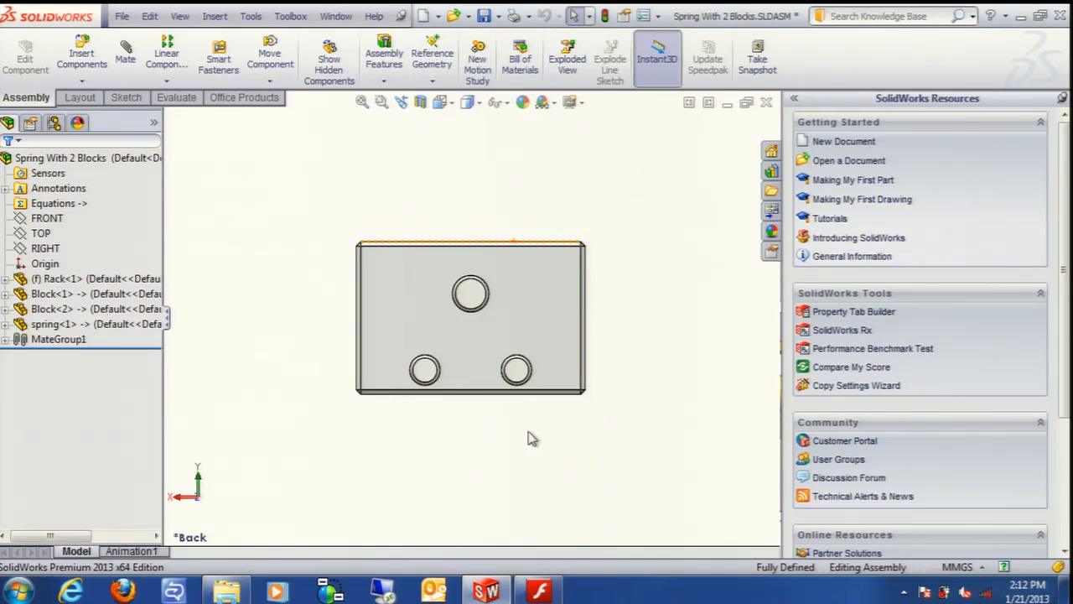
{"action": "left_click", "coordinate": [411, 275]}
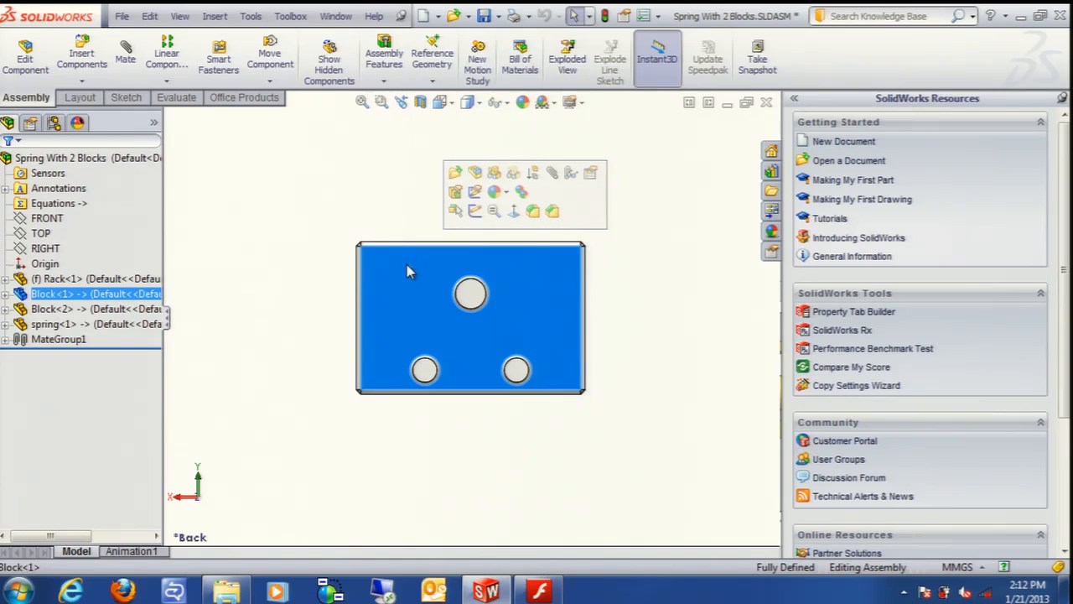
{"action": "right_click_drag", "start_coordinate": [353, 211], "coordinate": [376, 210]}
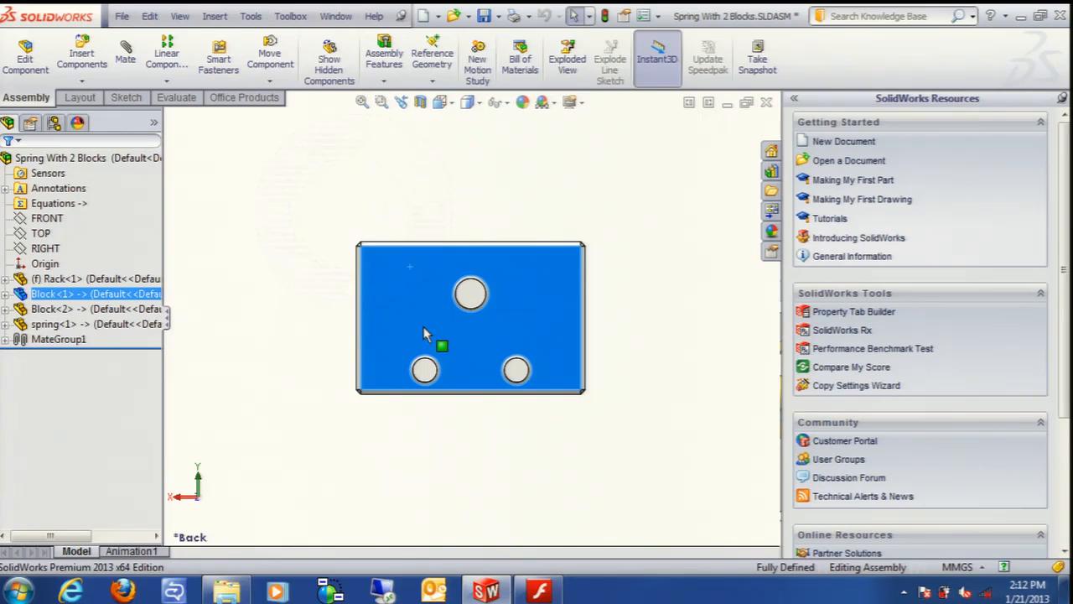
- Start a sketch on the selected face of Block<1> and bring up the sketch mouse gestures without choosing a tool
{"action": "right_click", "coordinate": [403, 285]}
{"action": "left_click", "coordinate": [435, 203]}
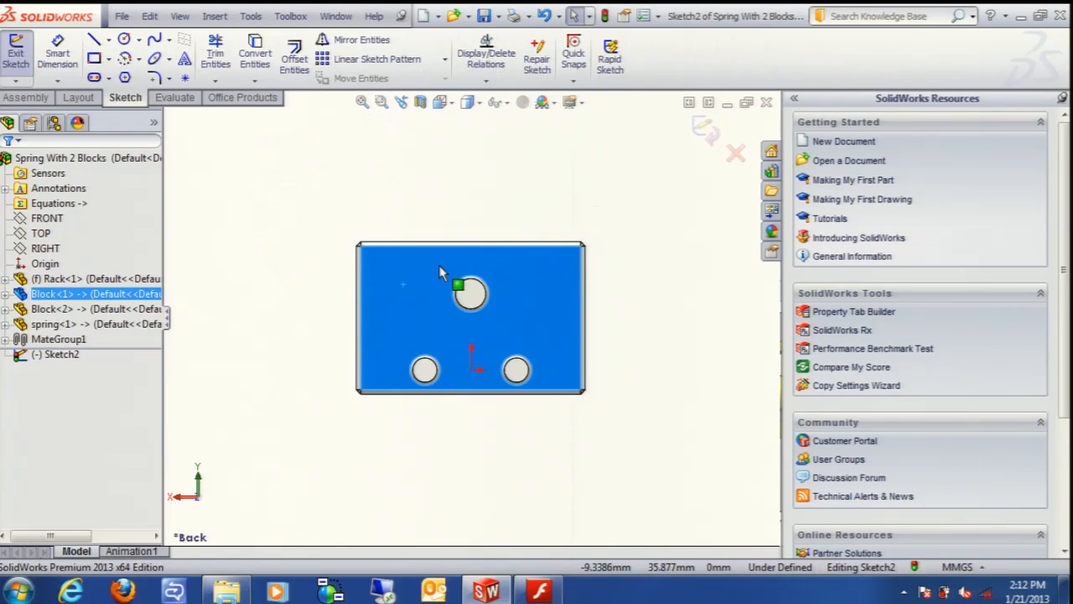
{"action": "right_click_drag", "start_coordinate": [449, 205], "coordinate": [483, 211]}
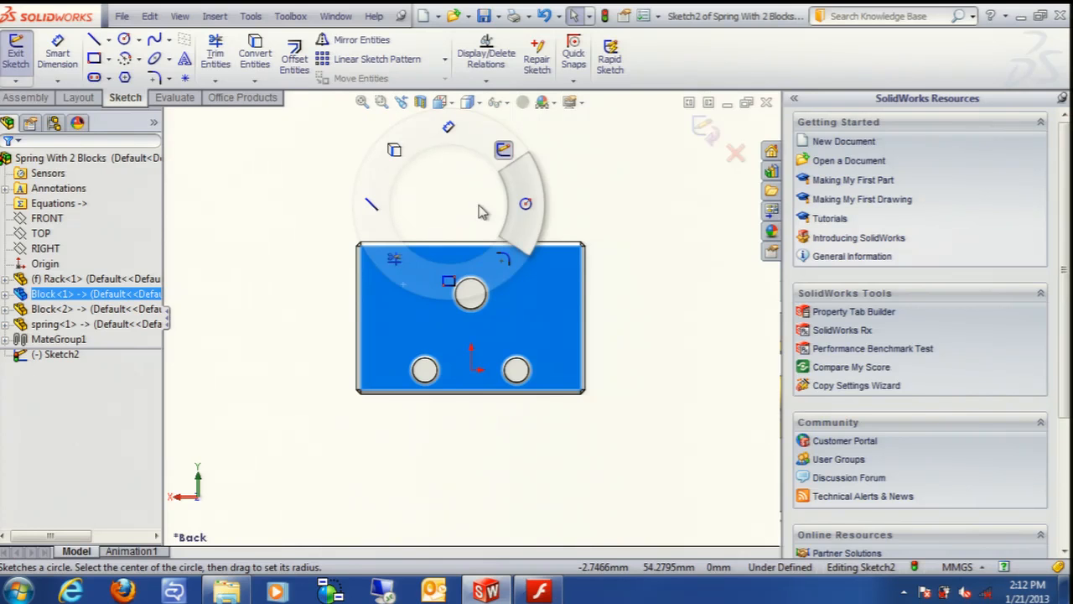
{"action": "right_click_drag", "start_coordinate": [483, 211], "coordinate": [478, 212]}
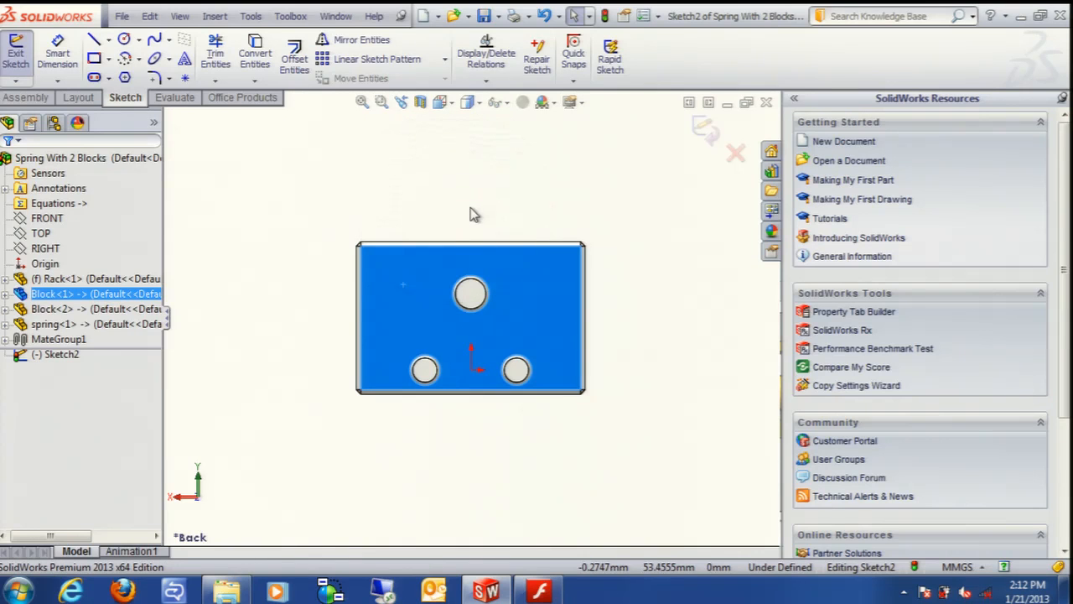
- Consult the Tools, Customize slide in Flash Player, return to SolidWorks and exit the empty sketch on Block<1>
{"action": "left_click", "coordinate": [541, 593]}
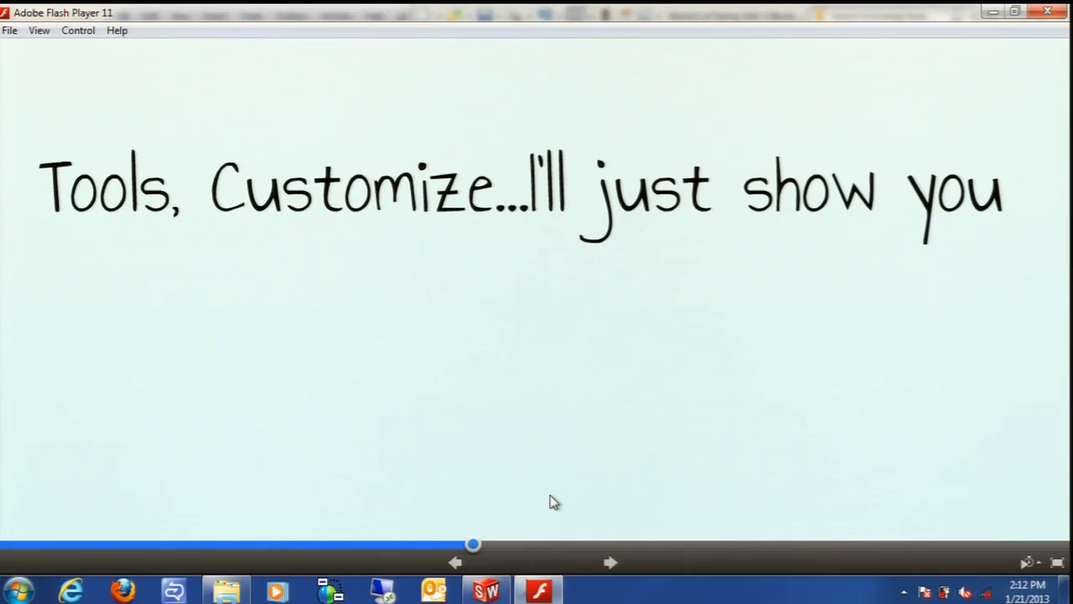
{"action": "left_click", "coordinate": [486, 591]}
{"action": "left_click", "coordinate": [706, 127]}
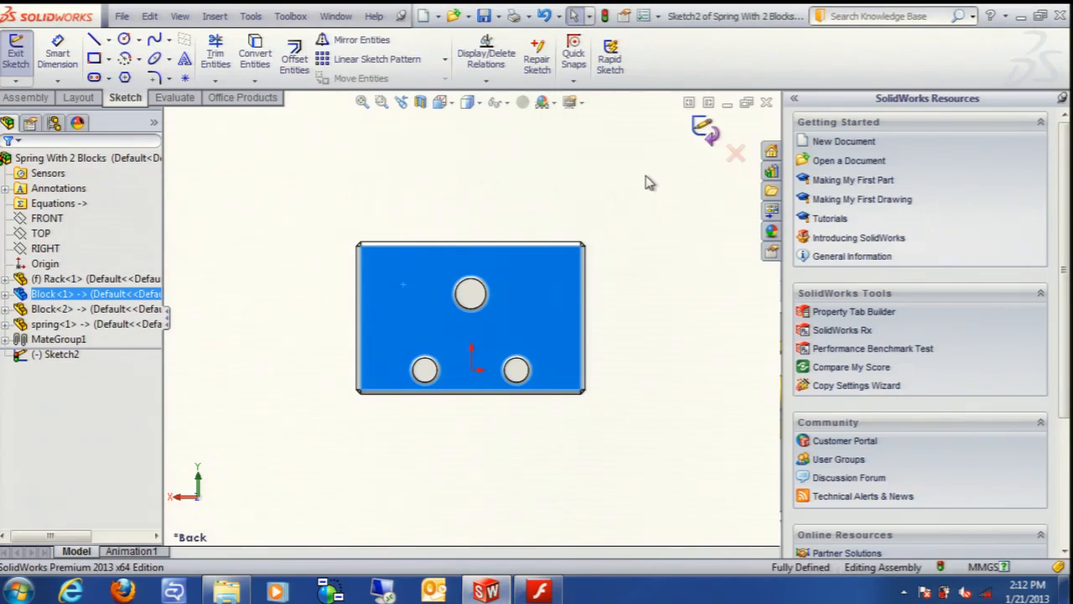
- Open the interface customization settings and set the mouse gestures to the 4 gestures option
{"action": "right_click", "coordinate": [892, 56]}
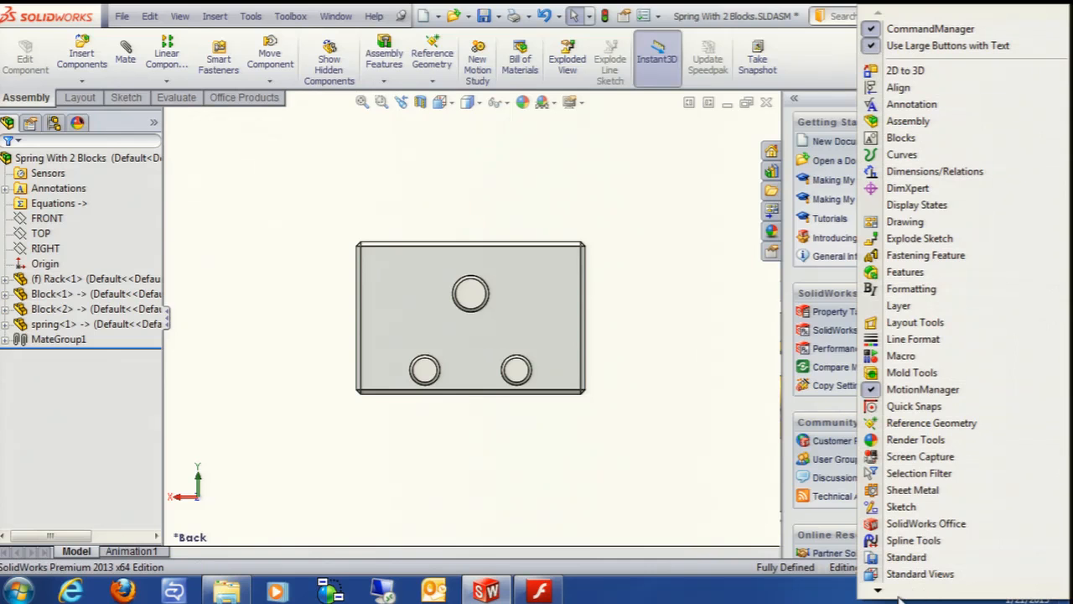
{"action": "mouse_move", "coordinate": [887, 594]}
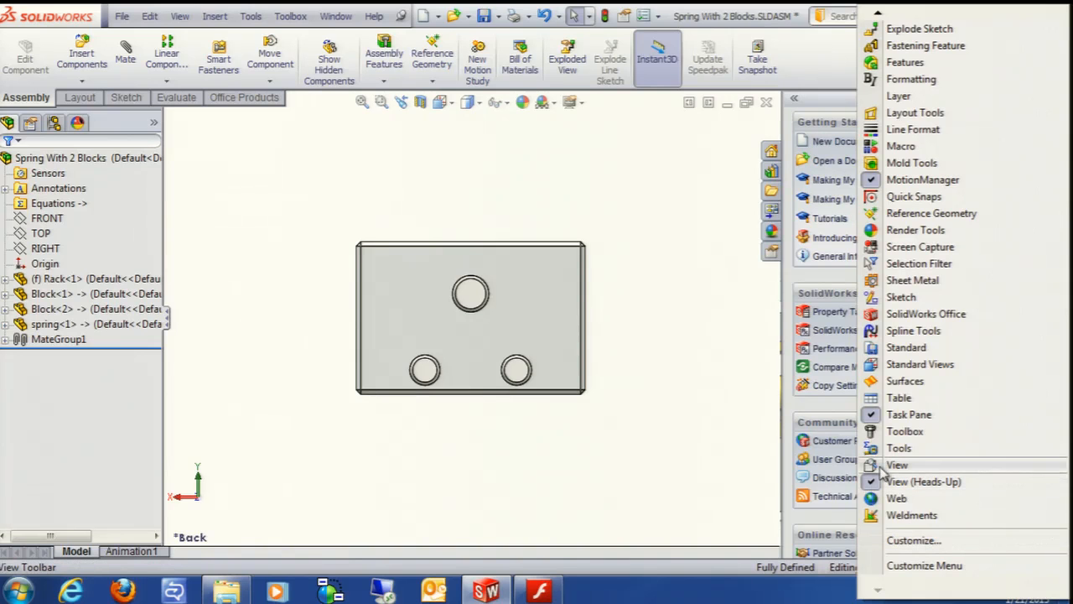
{"action": "left_click", "coordinate": [908, 541]}
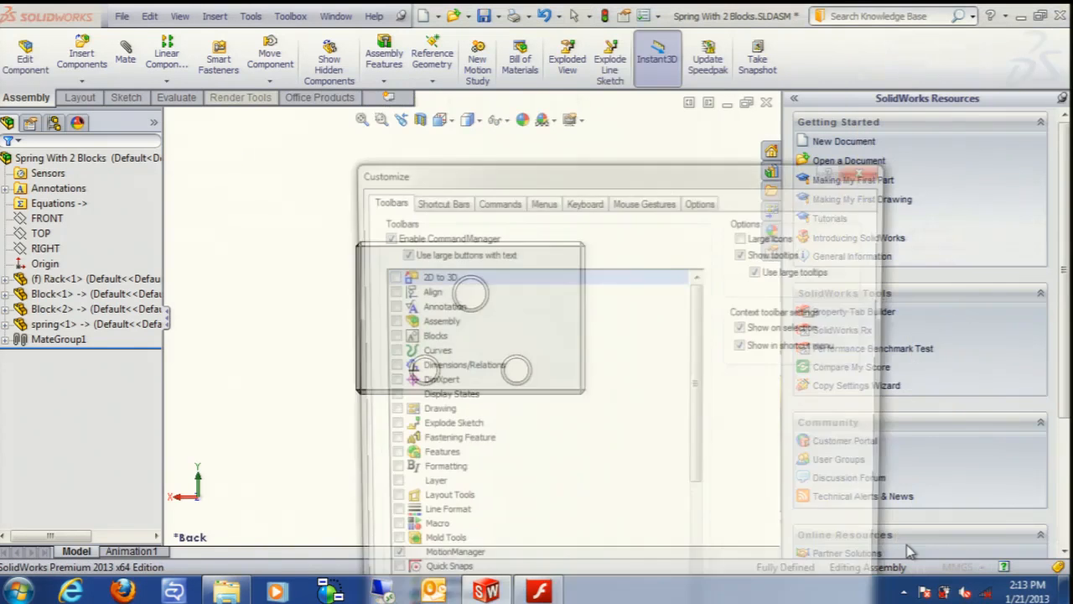
{"action": "left_click_drag", "start_coordinate": [682, 180], "coordinate": [570, 19]}
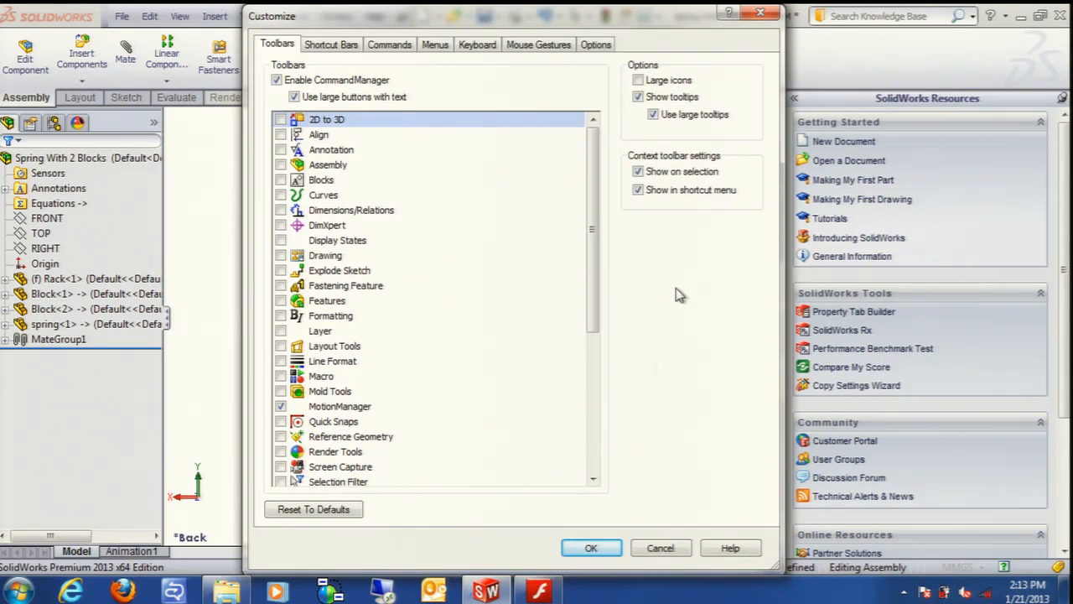
{"action": "left_click", "coordinate": [558, 45]}
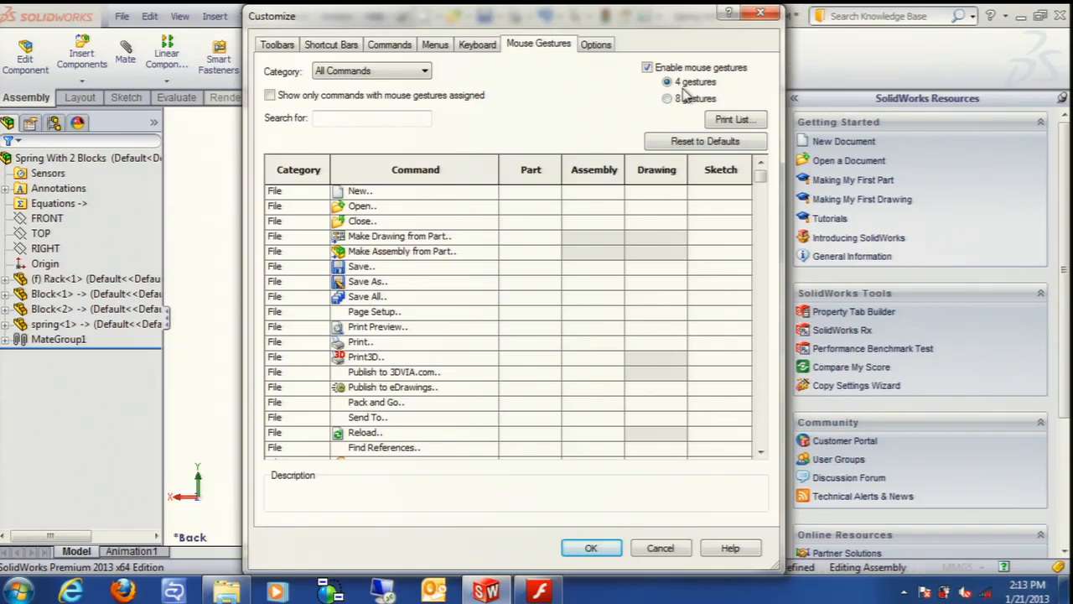
{"action": "left_click", "coordinate": [669, 82]}
- Look through the mouse gesture command list to see which commands have gestures assigned in parts, assemblies, drawings and sketches
{"action": "left_click", "coordinate": [764, 443]}
{"action": "left_click", "coordinate": [764, 442]}
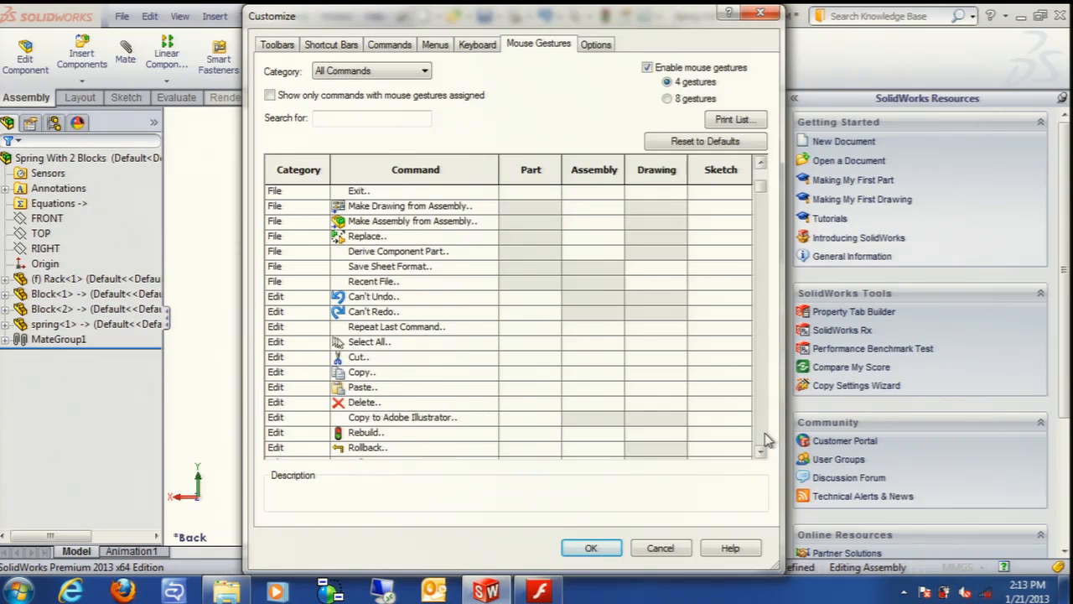
{"action": "left_click", "coordinate": [764, 443]}
{"action": "left_click", "coordinate": [764, 443]}
{"action": "left_click", "coordinate": [764, 443]}
{"action": "left_click", "coordinate": [764, 443]}
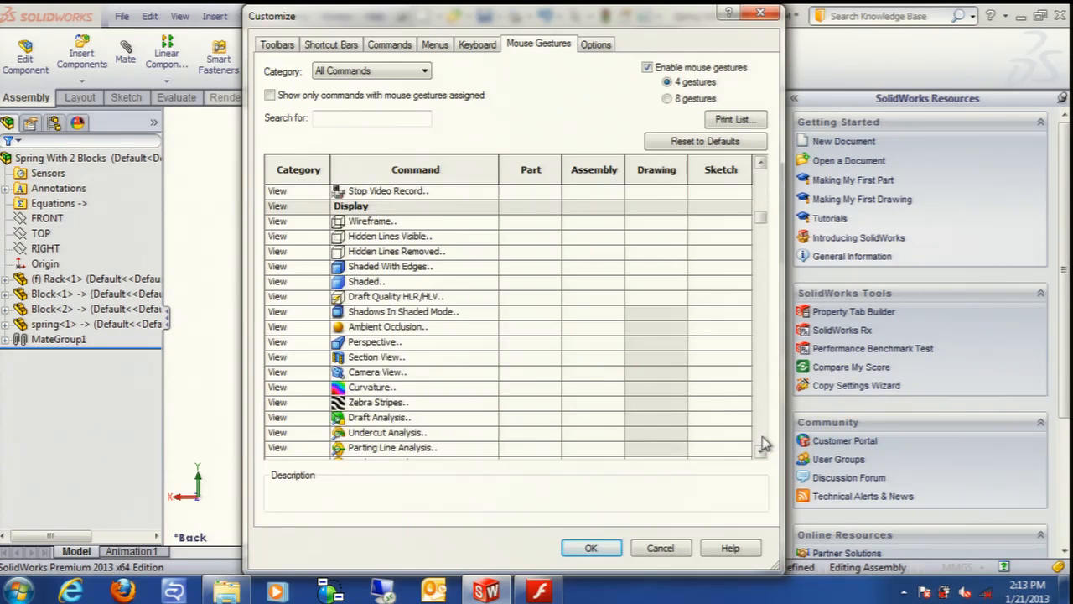
{"action": "left_click", "coordinate": [764, 443]}
{"action": "left_click", "coordinate": [764, 442]}
{"action": "left_click", "coordinate": [764, 443]}
{"action": "left_click", "coordinate": [764, 442]}
{"action": "left_click", "coordinate": [764, 443]}
{"action": "left_click", "coordinate": [764, 443]}
{"action": "left_click", "coordinate": [764, 443]}
{"action": "left_click", "coordinate": [764, 443]}
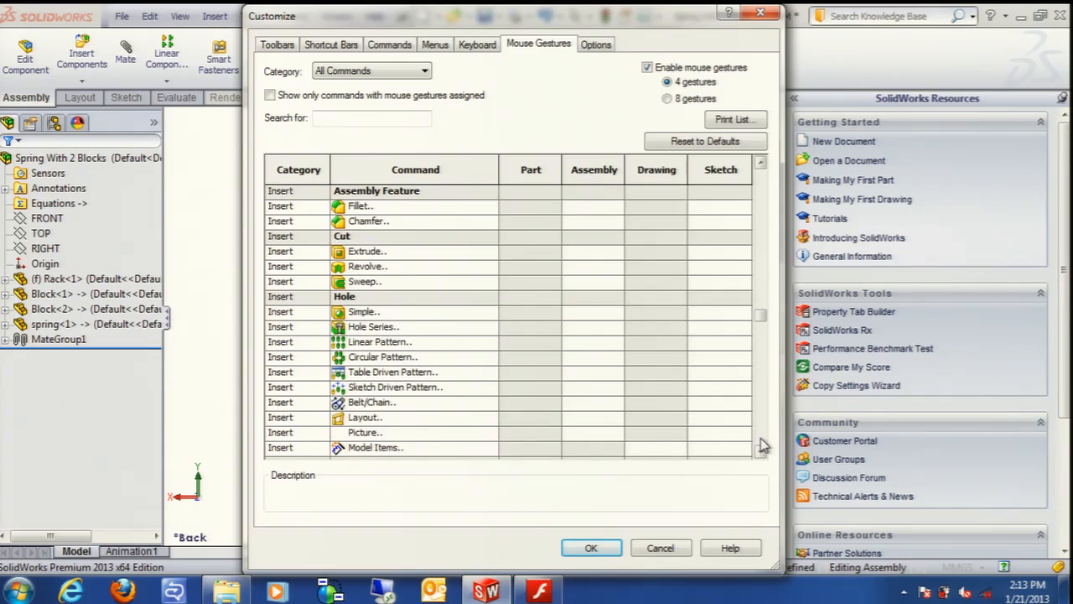
{"action": "left_click", "coordinate": [764, 443]}
{"action": "left_click", "coordinate": [764, 444]}
{"action": "left_click", "coordinate": [764, 445]}
{"action": "left_click", "coordinate": [764, 444]}
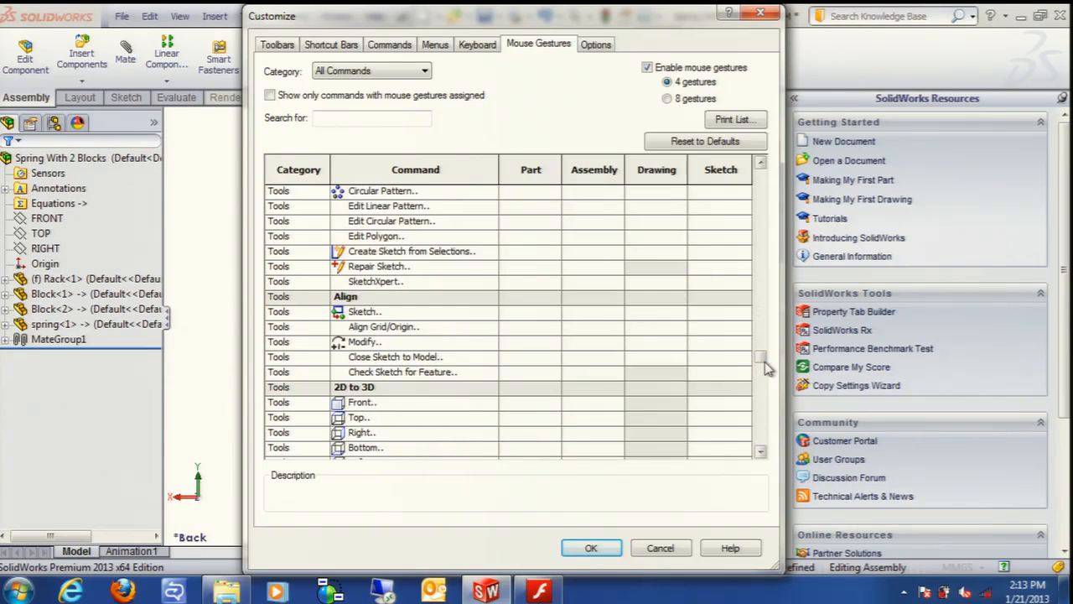
{"action": "left_click", "coordinate": [764, 386]}
{"action": "mouse_move", "coordinate": [763, 386]}
{"action": "left_mouse_down"}
{"action": "mouse_move", "coordinate": [767, 444]}
{"action": "mouse_move", "coordinate": [769, 359]}
{"action": "mouse_move", "coordinate": [776, 375]}
{"action": "left_mouse_up"}
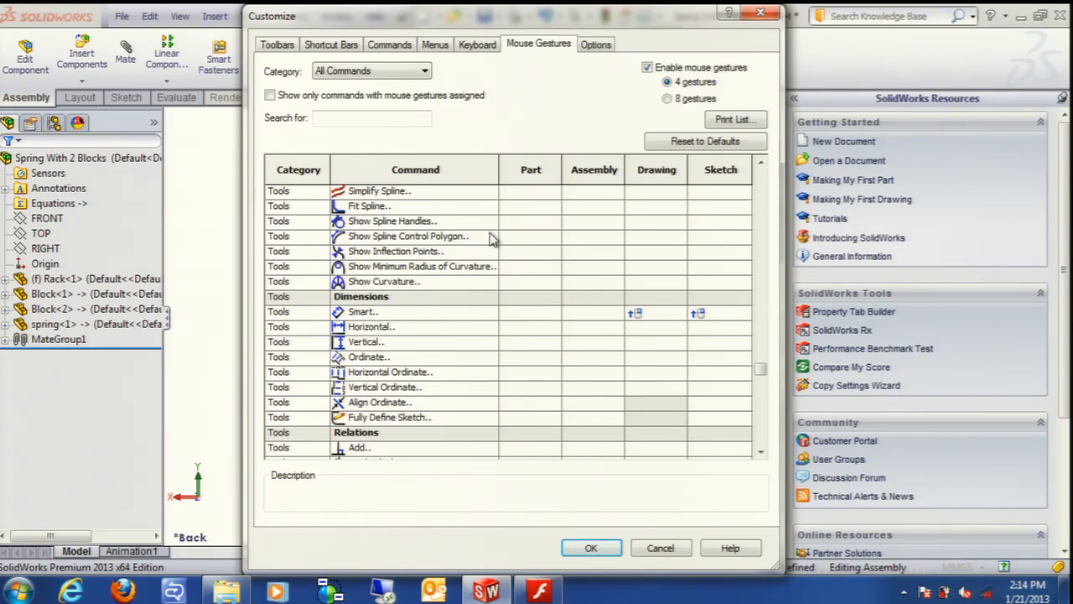
{"action": "scroll", "coordinate": [764, 198], "scroll_direction": "down", "scroll_amount": 6}
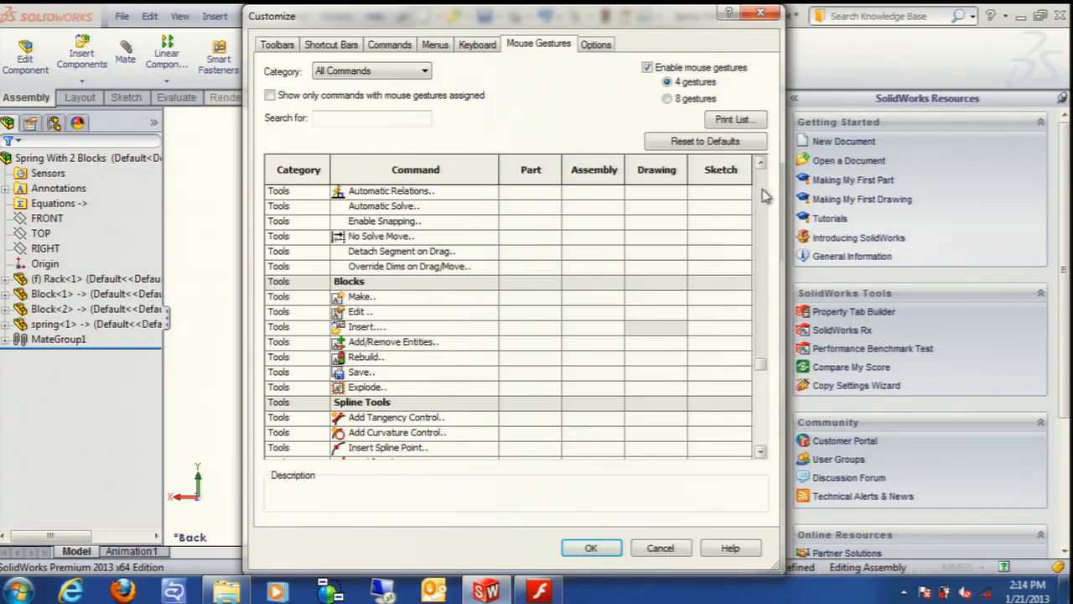
{"action": "left_click", "coordinate": [765, 196]}
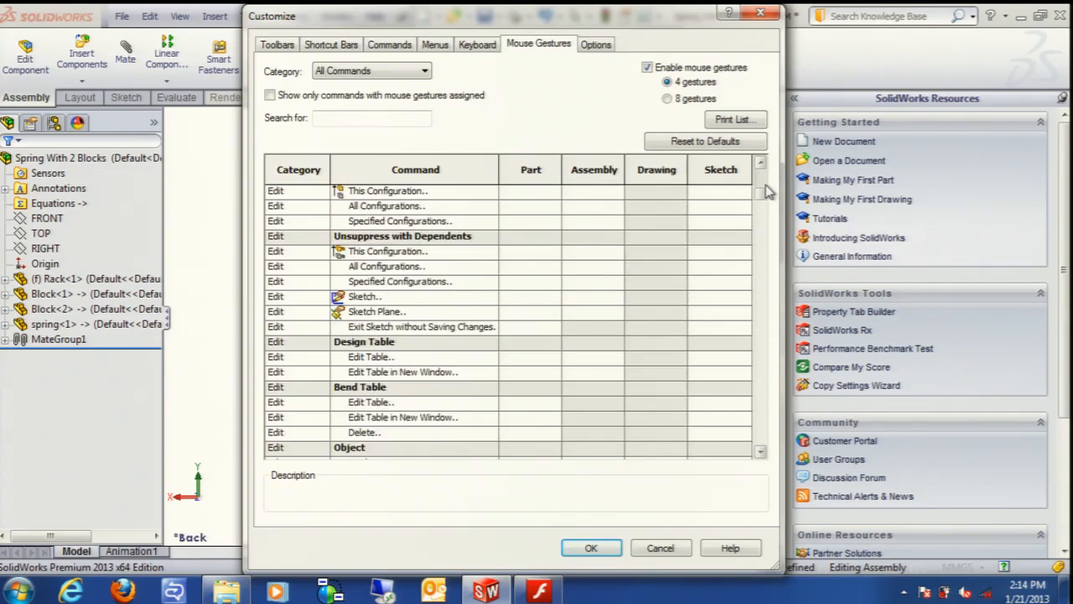
{"action": "scroll", "coordinate": [765, 195], "scroll_direction": "up", "scroll_amount": 10}
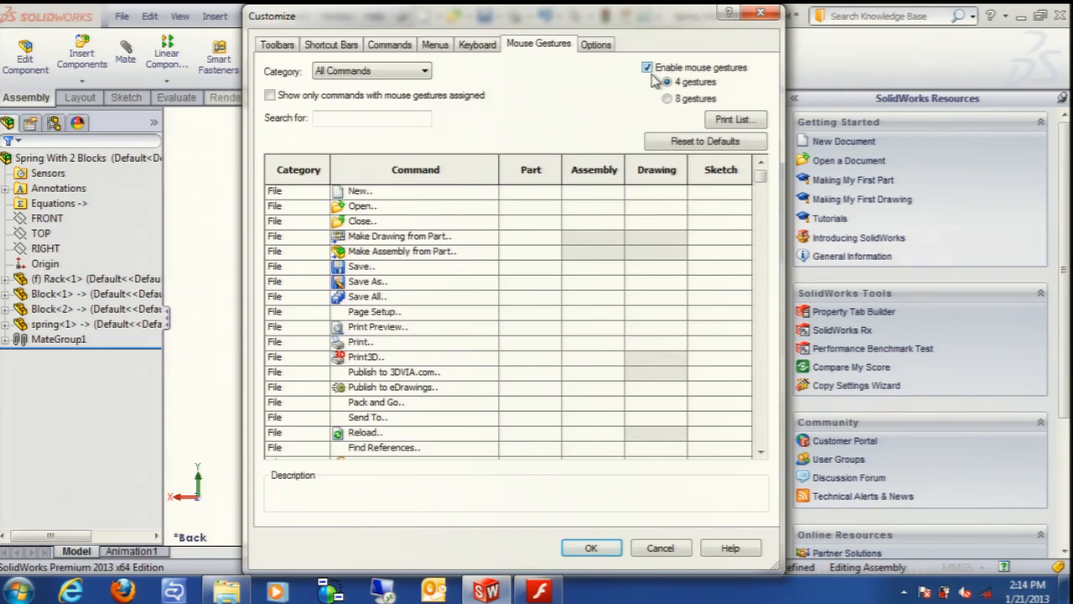
- Review the workflow customization options and the list of available toolbars
{"action": "left_click", "coordinate": [596, 45]}
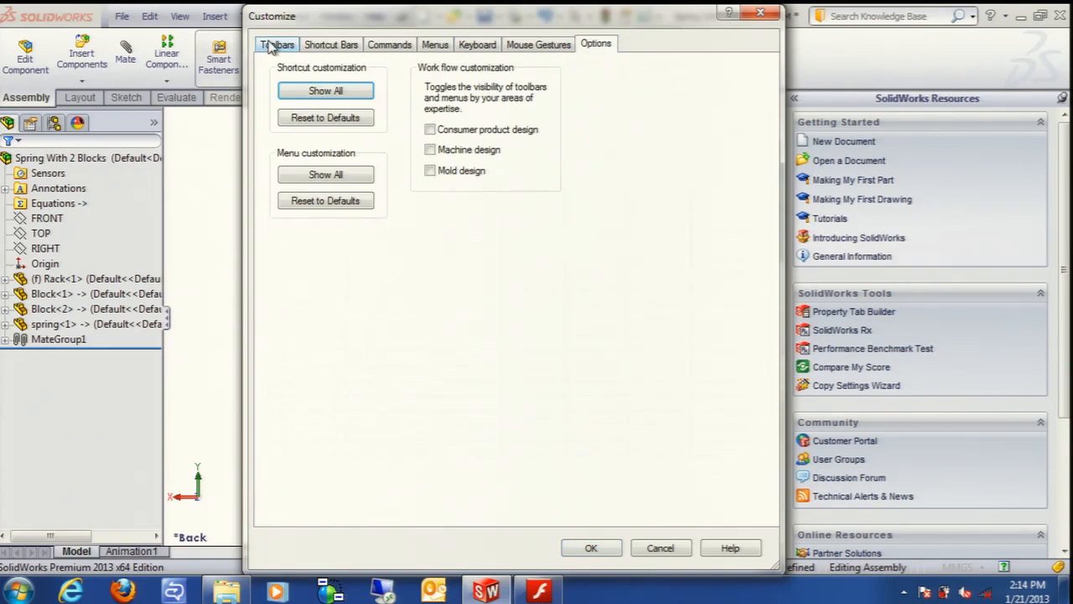
{"action": "left_click", "coordinate": [274, 47]}
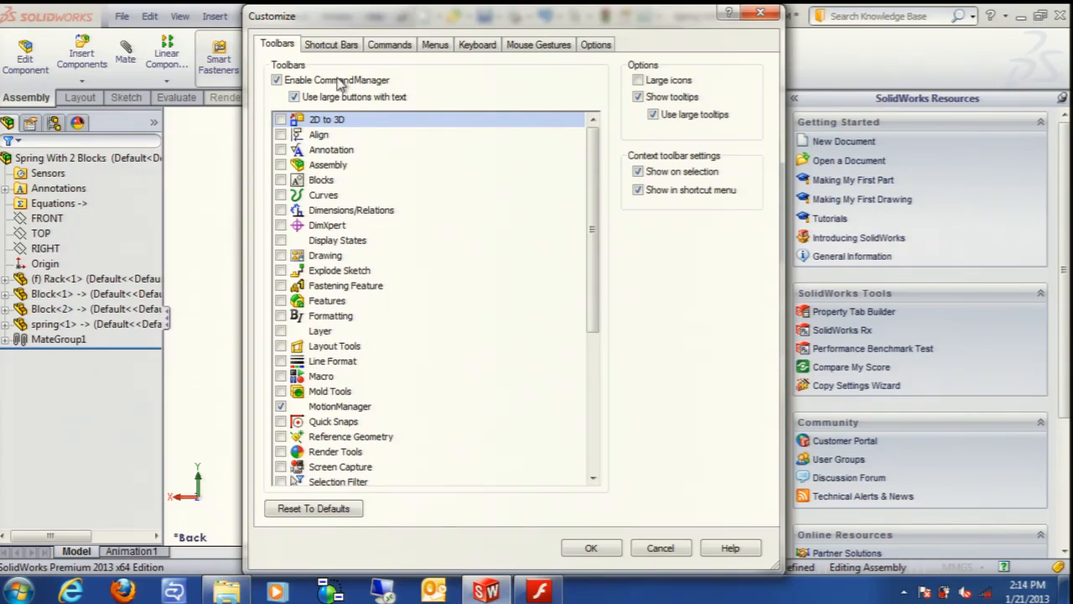
{"action": "left_click_drag", "start_coordinate": [346, 23], "coordinate": [619, 23]}
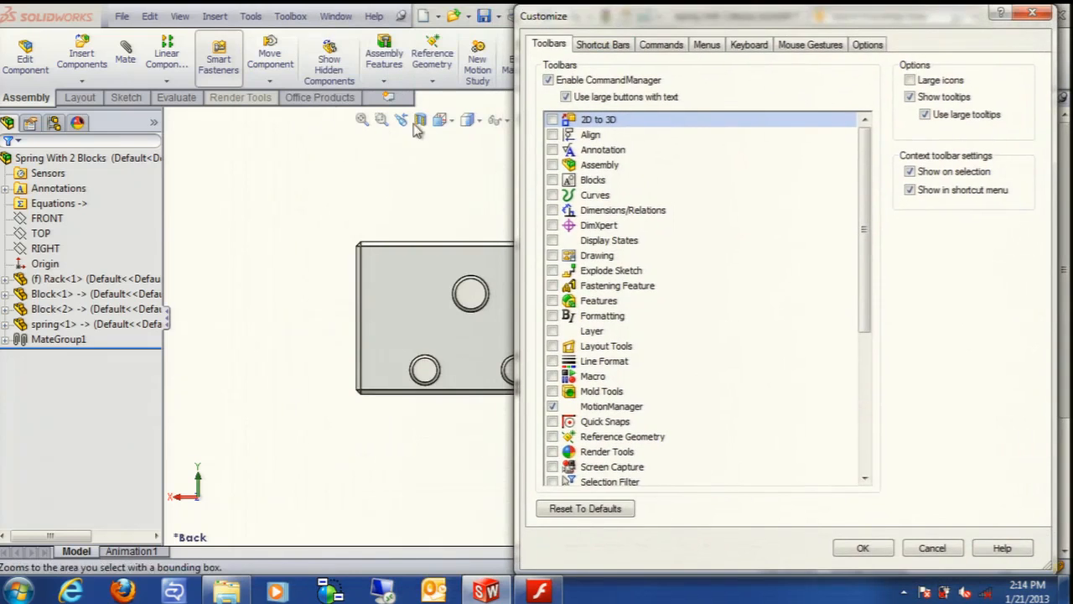
- Show the Sketch category of commands and add Modify Sketch after Rapid Sketch in the Sketch CommandManager
{"action": "left_click", "coordinate": [666, 47]}
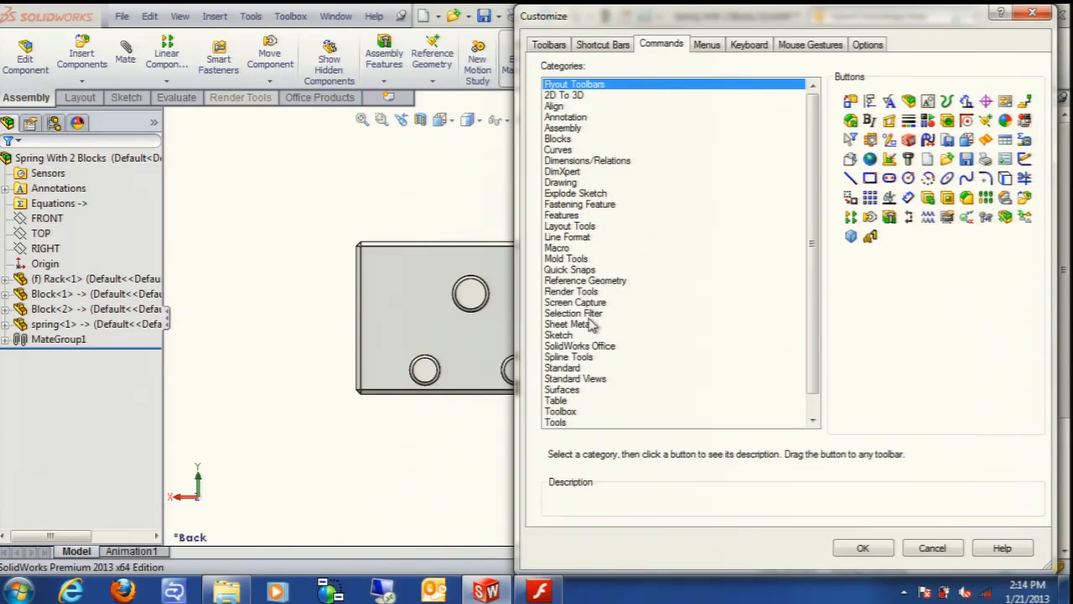
{"action": "left_click", "coordinate": [125, 97]}
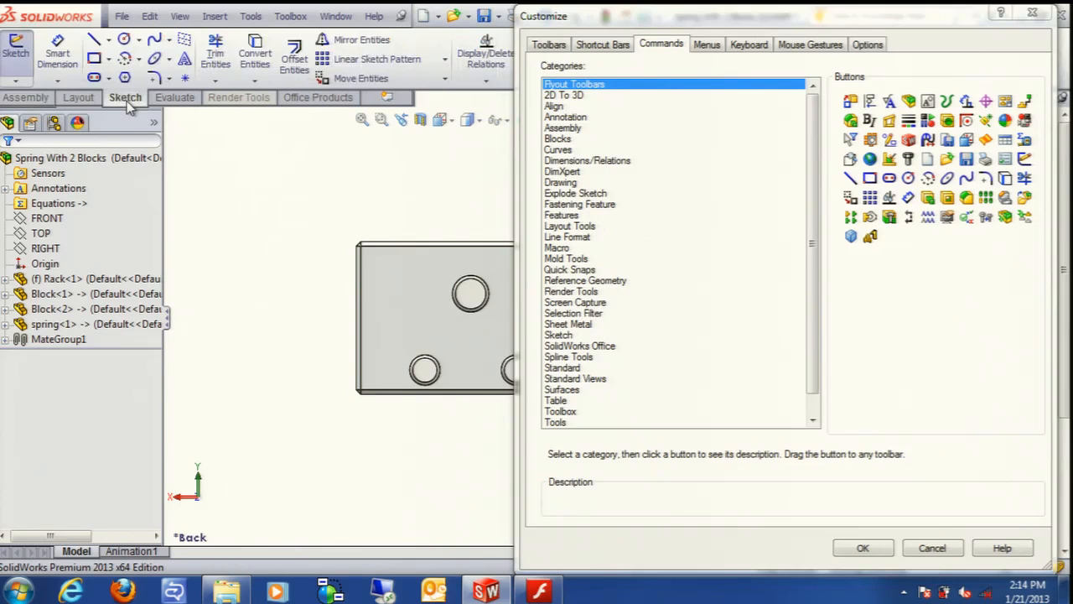
{"action": "left_click_drag", "start_coordinate": [644, 15], "coordinate": [854, 19]}
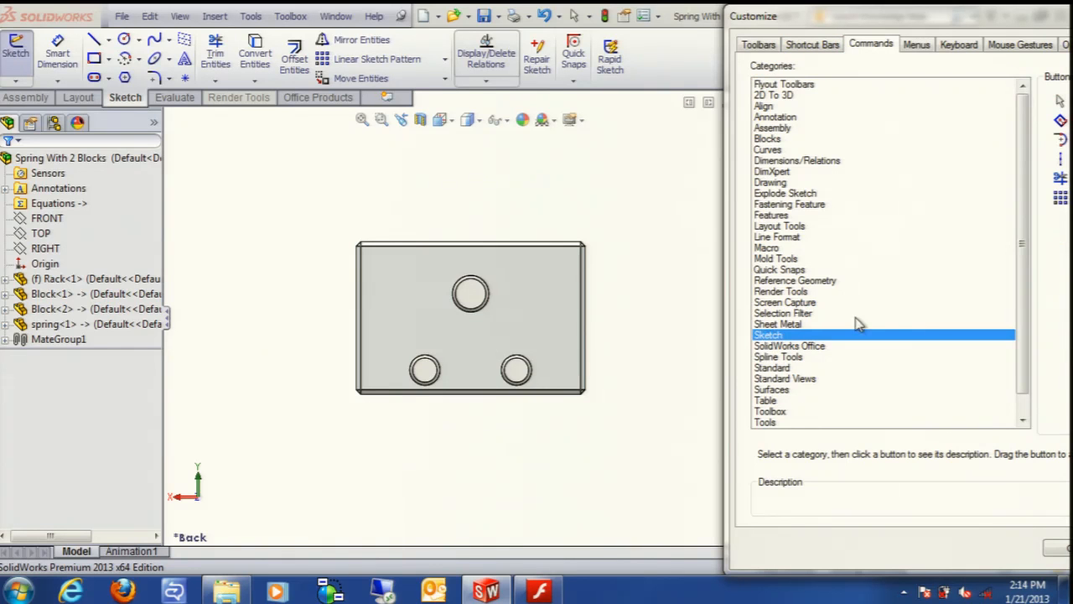
{"action": "scroll", "coordinate": [861, 319], "scroll_direction": "down", "scroll_amount": 1}
{"action": "left_click_drag", "start_coordinate": [967, 8], "coordinate": [734, 8]}
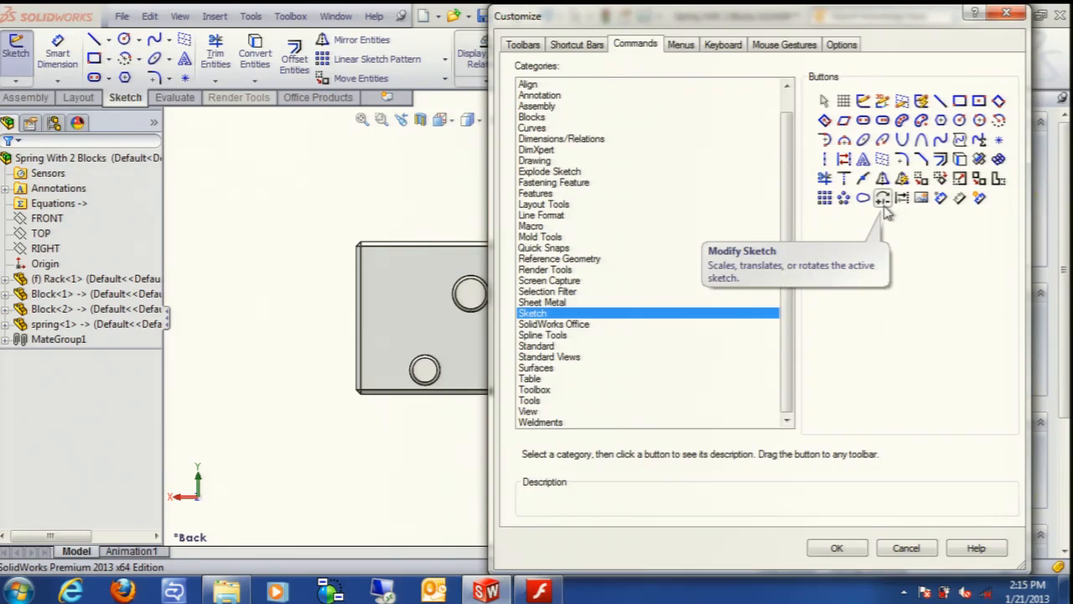
{"action": "mouse_move", "coordinate": [854, 22]}
{"action": "left_mouse_down"}
{"action": "mouse_move", "coordinate": [1028, 11]}
{"action": "mouse_move", "coordinate": [1028, 24]}
{"action": "left_mouse_up"}
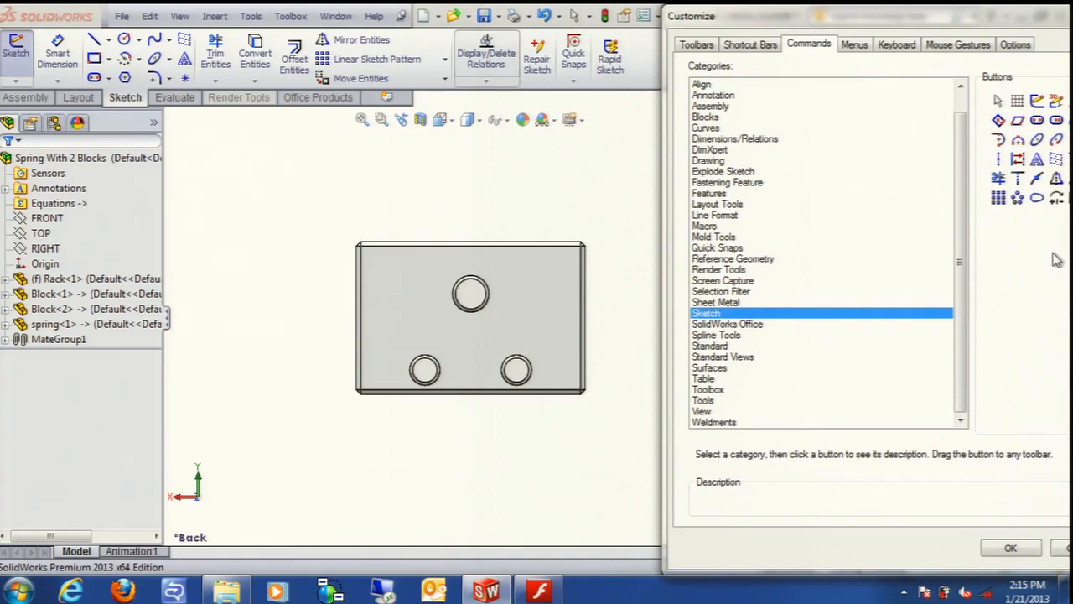
{"action": "mouse_move", "coordinate": [1055, 199]}
{"action": "left_mouse_down"}
{"action": "mouse_move", "coordinate": [851, 216]}
{"action": "mouse_move", "coordinate": [646, 36]}
{"action": "left_mouse_up"}
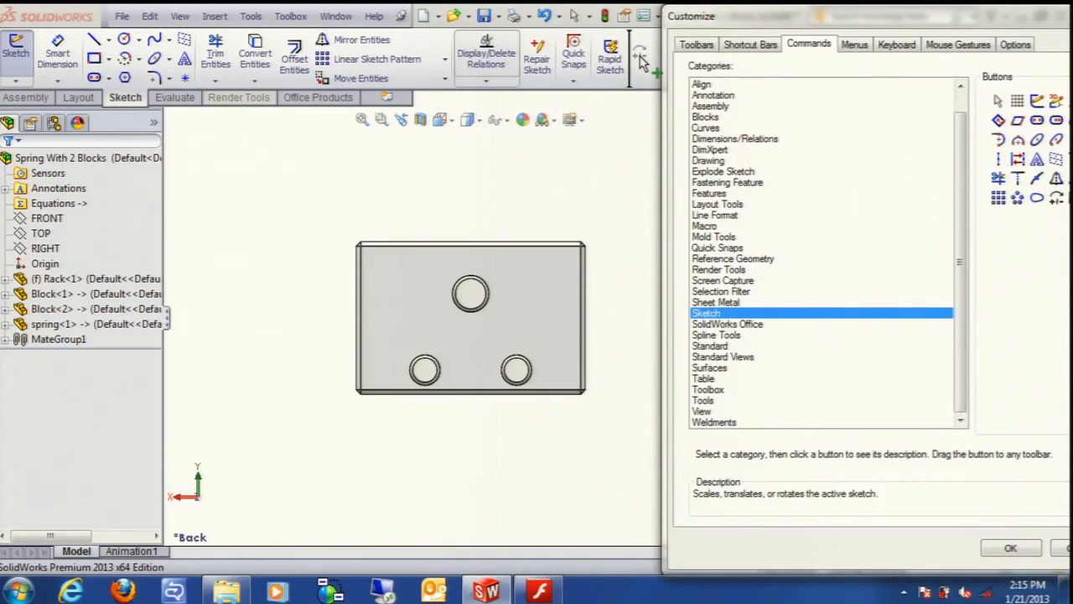
{"action": "mouse_move", "coordinate": [759, 11]}
{"action": "left_mouse_down"}
{"action": "mouse_move", "coordinate": [691, 11]}
{"action": "mouse_move", "coordinate": [305, 134]}
{"action": "left_mouse_up"}
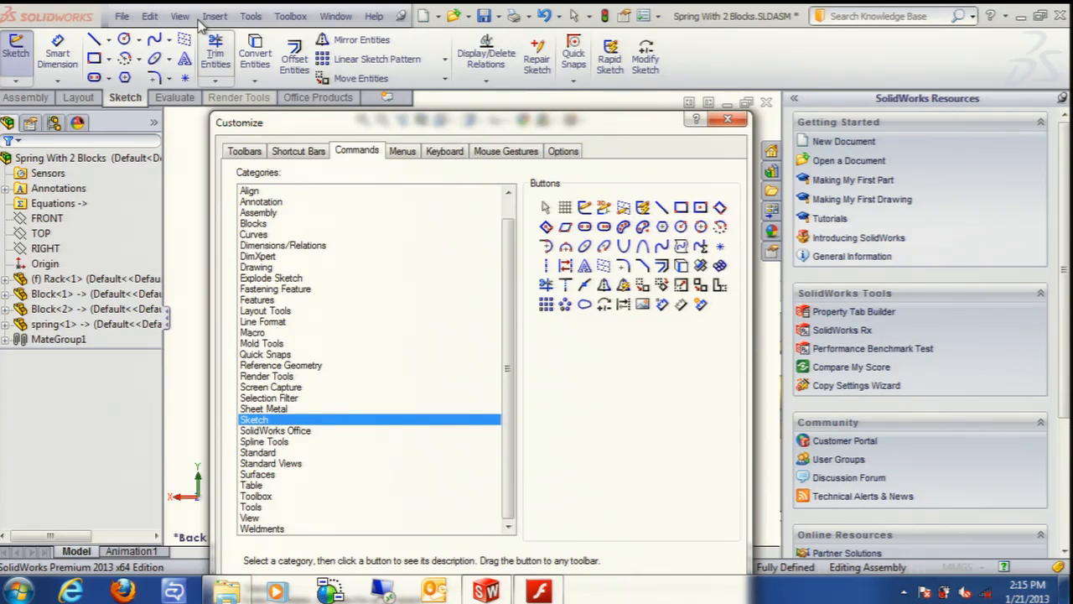
- Turn off Show in shortcut menu for context toolbars, apply the customization, and open the Rack component's shortcut menu
{"action": "left_click_drag", "start_coordinate": [603, 129], "coordinate": [632, 22]}
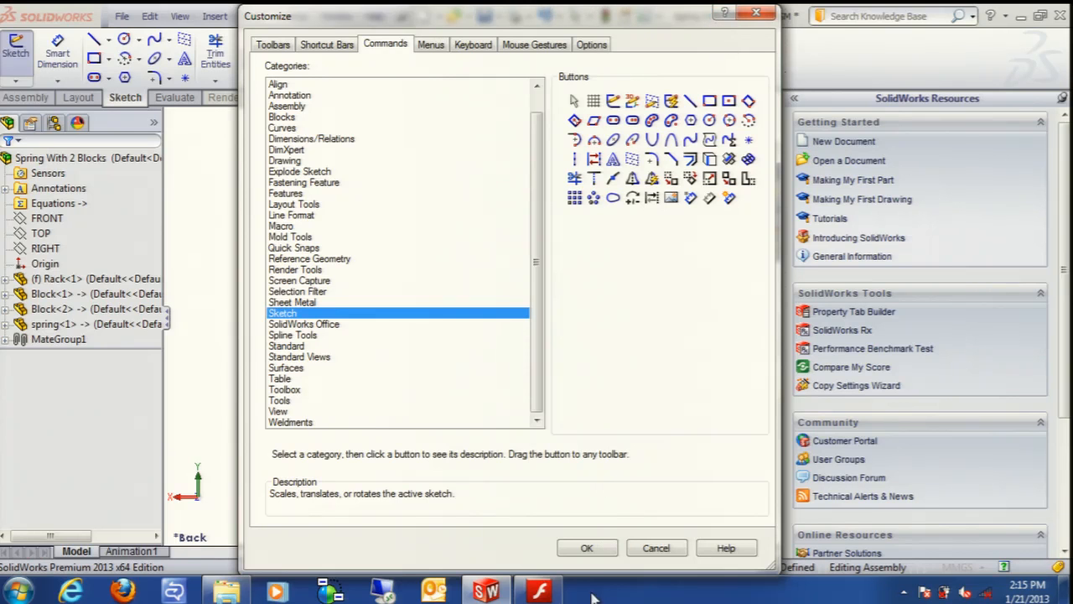
{"action": "mouse_move", "coordinate": [690, 19]}
{"action": "left_mouse_down"}
{"action": "mouse_move", "coordinate": [1066, 18]}
{"action": "mouse_move", "coordinate": [520, 10]}
{"action": "mouse_move", "coordinate": [509, 21]}
{"action": "left_mouse_up"}
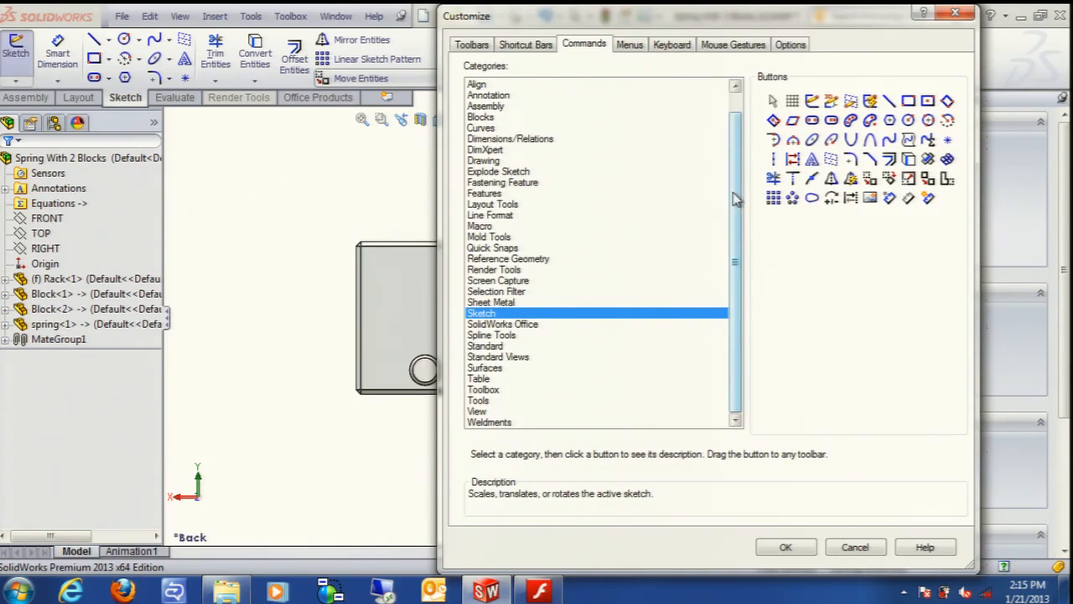
{"action": "left_click_drag", "start_coordinate": [734, 199], "coordinate": [734, 149]}
{"action": "left_click", "coordinate": [470, 46]}
{"action": "left_click_drag", "start_coordinate": [535, 25], "coordinate": [374, 23]}
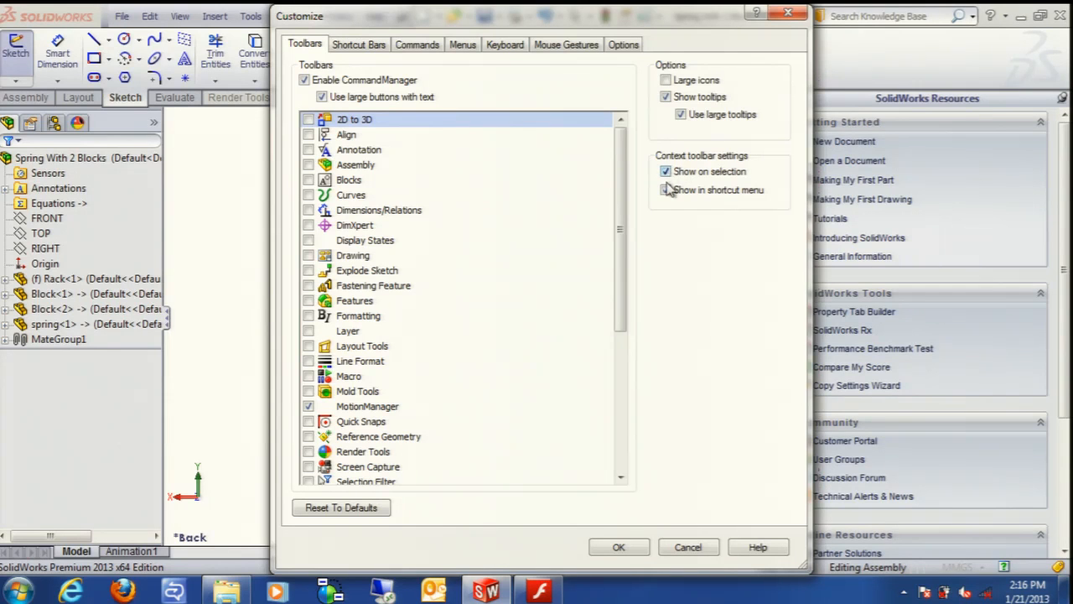
{"action": "left_click", "coordinate": [667, 190]}
{"action": "left_click", "coordinate": [622, 547]}
{"action": "right_click", "coordinate": [100, 285]}
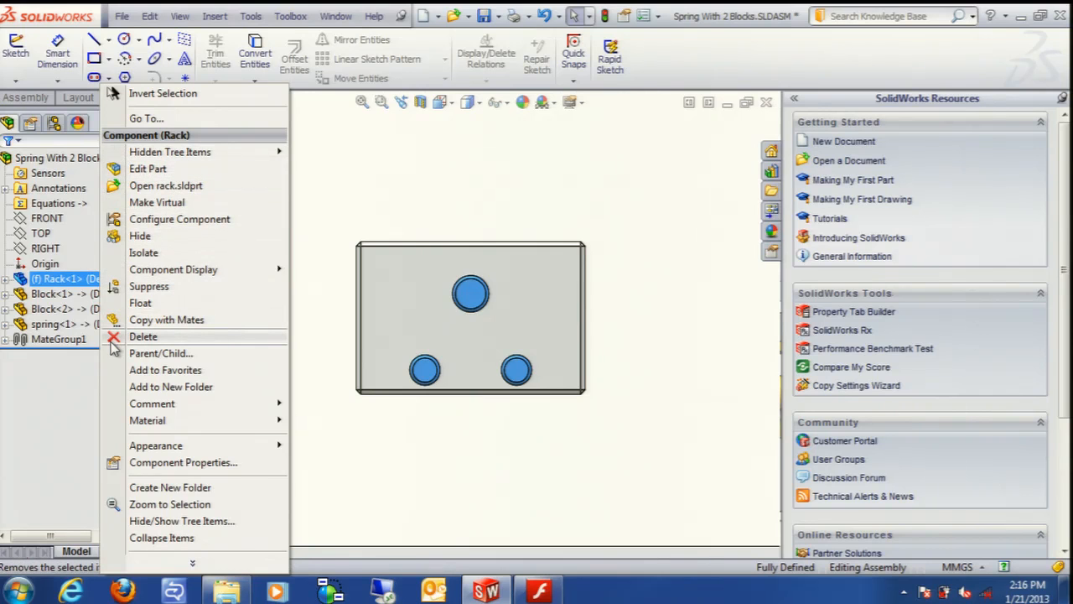
- Turn Show in shortcut menu back on for context toolbars and apply the customization
{"action": "right_click", "coordinate": [373, 174]}
{"action": "right_click", "coordinate": [717, 99]}
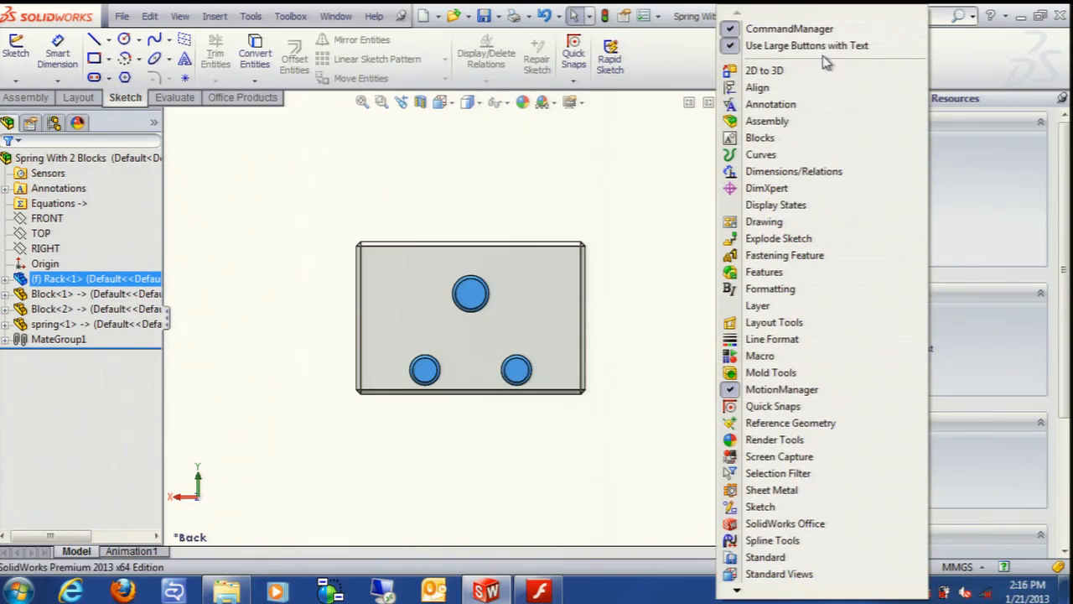
{"action": "mouse_move", "coordinate": [780, 592]}
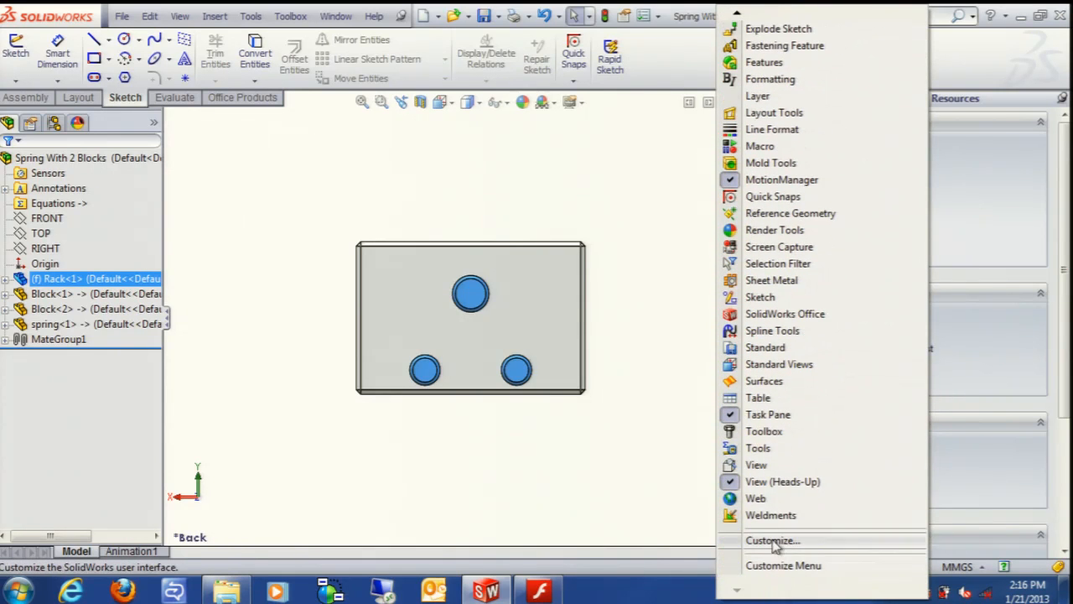
{"action": "left_click", "coordinate": [775, 546]}
{"action": "left_click", "coordinate": [682, 192]}
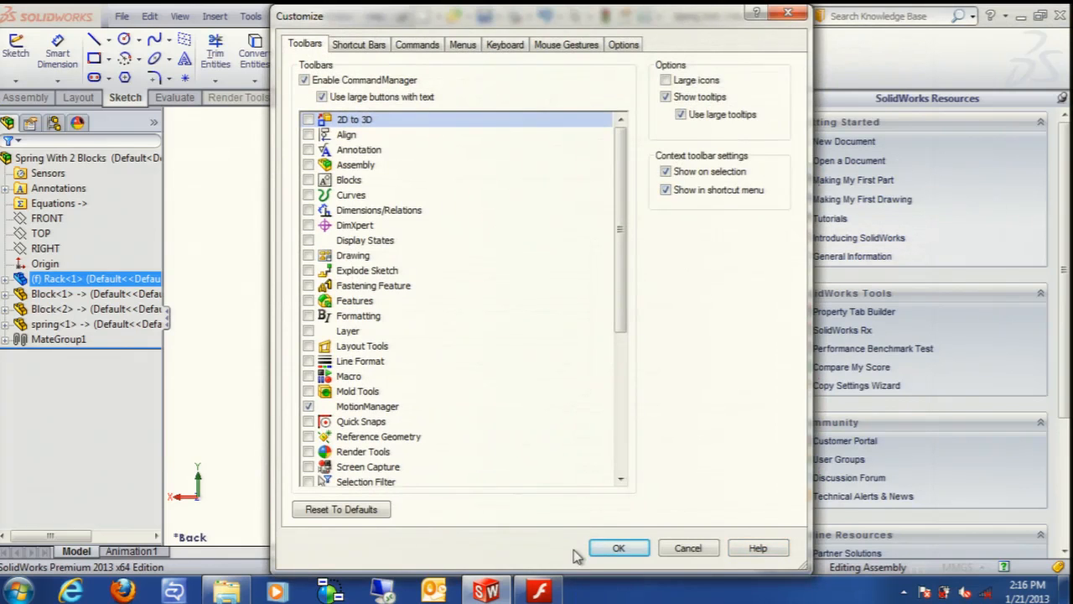
{"action": "left_click", "coordinate": [618, 548]}
- Open the Rack component's shortcut menu and check the context toolbar shown with it
{"action": "right_click", "coordinate": [132, 282]}
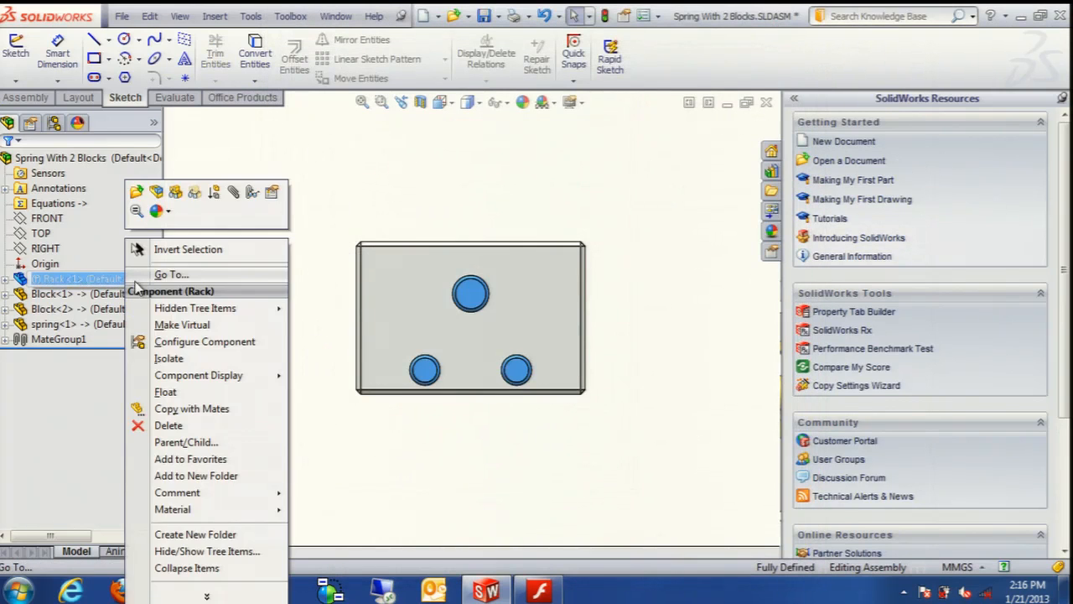
{"action": "left_click", "coordinate": [114, 280]}
{"action": "right_click", "coordinate": [125, 281]}
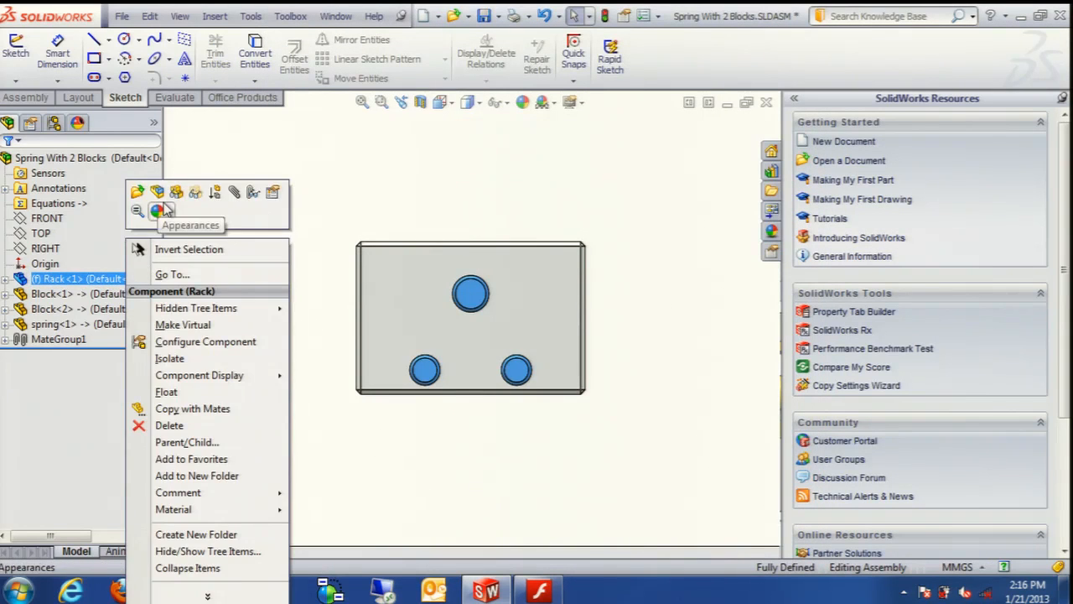
{"action": "left_click", "coordinate": [101, 286]}
{"action": "left_click", "coordinate": [113, 283]}
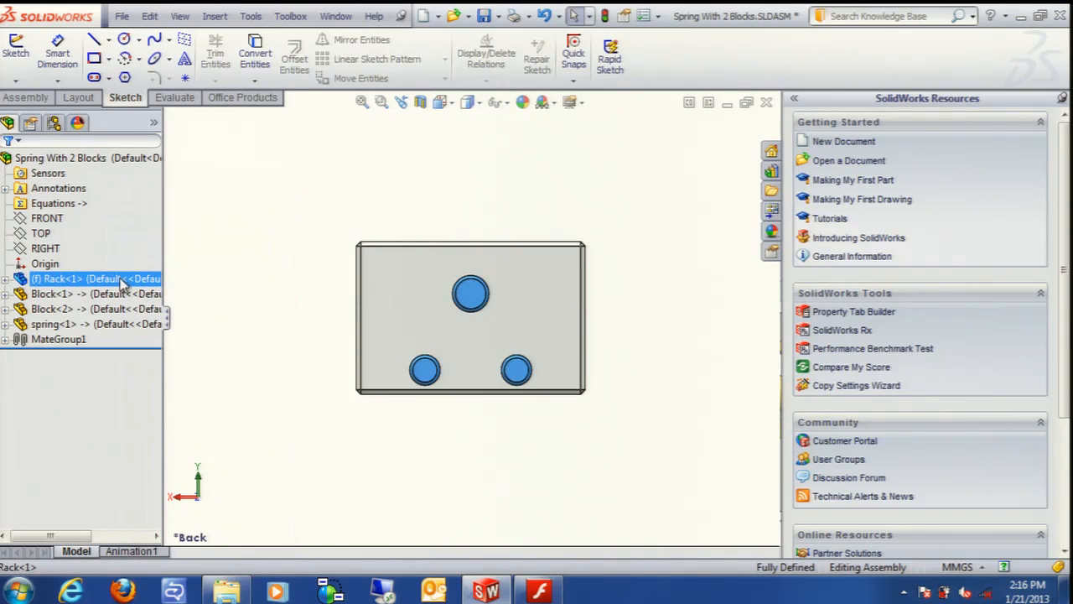
{"action": "right_click", "coordinate": [123, 284]}
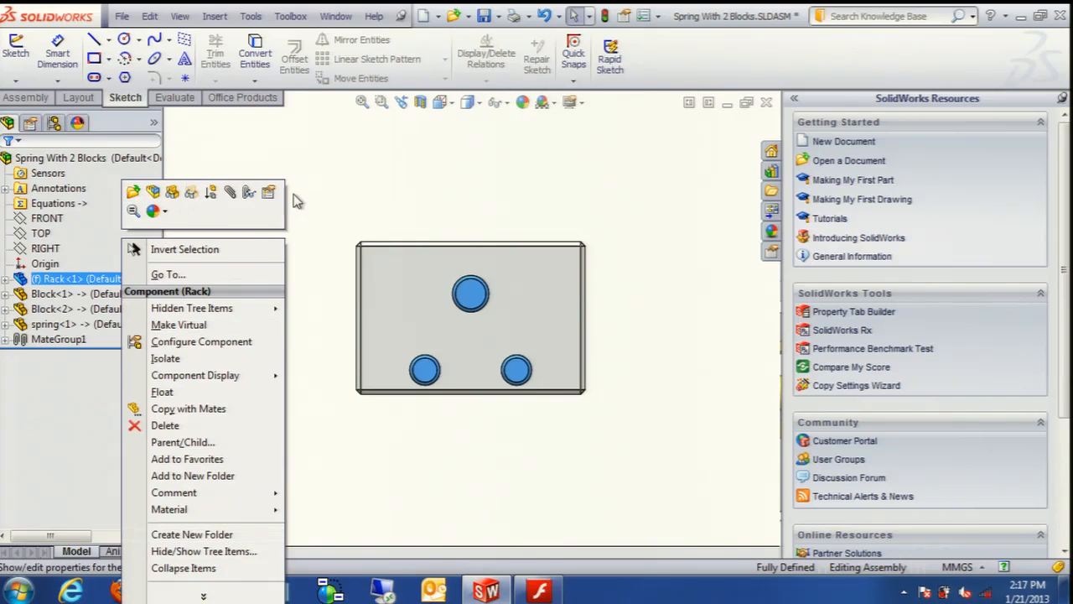
- Review the context toolbar settings in the interface customization options, close them, and switch to the Adobe Flash Player presentation
{"action": "right_click", "coordinate": [789, 55]}
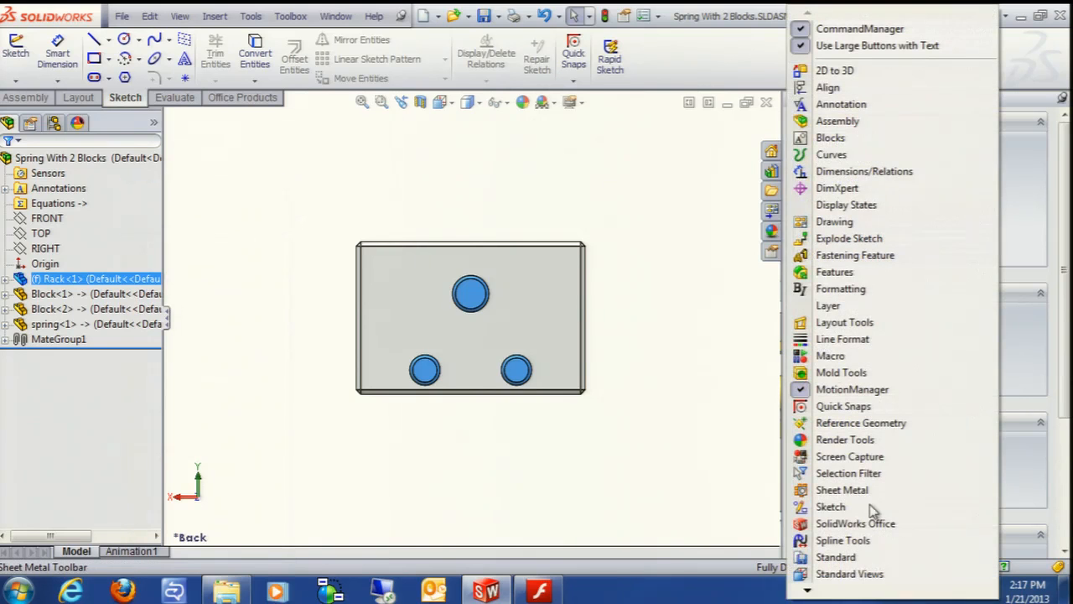
{"action": "left_click", "coordinate": [827, 590]}
{"action": "left_click", "coordinate": [828, 590]}
{"action": "left_click", "coordinate": [828, 590]}
{"action": "mouse_move", "coordinate": [830, 591]}
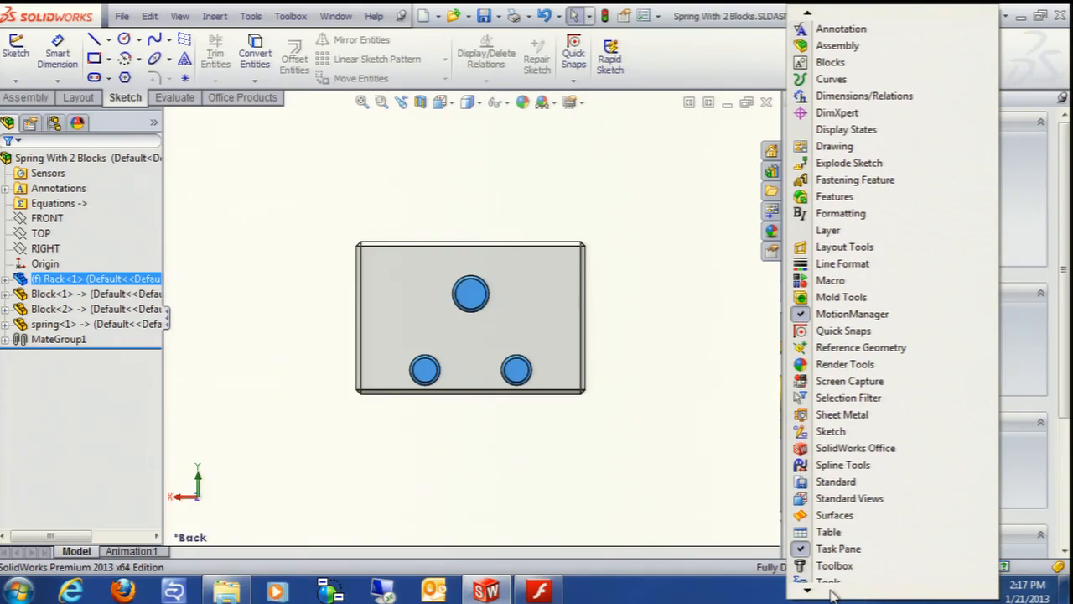
{"action": "left_click", "coordinate": [834, 541]}
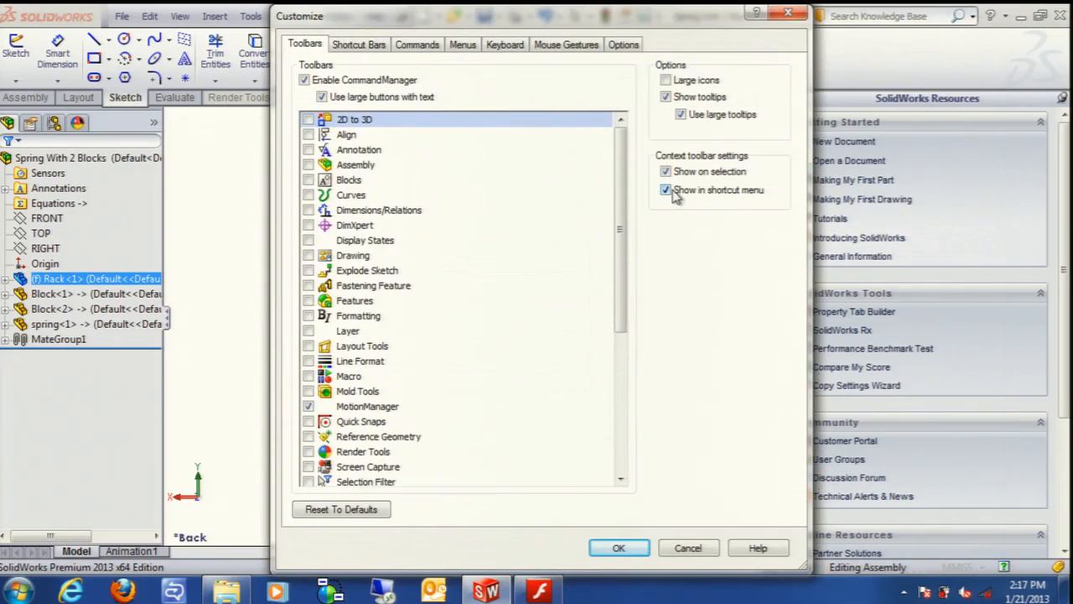
{"action": "left_click", "coordinate": [619, 548]}
{"action": "left_click", "coordinate": [545, 591]}
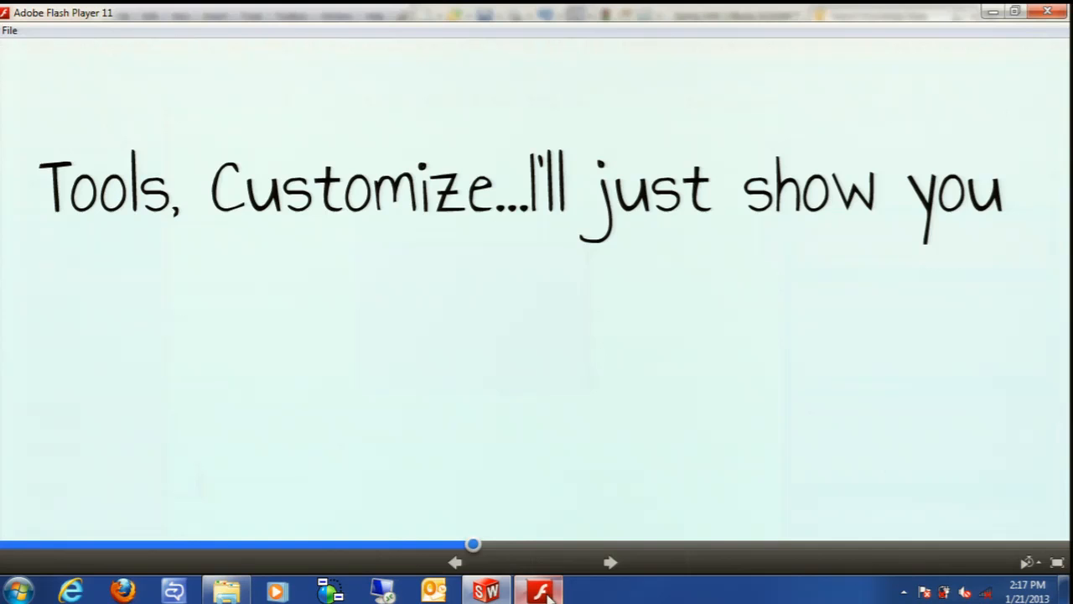
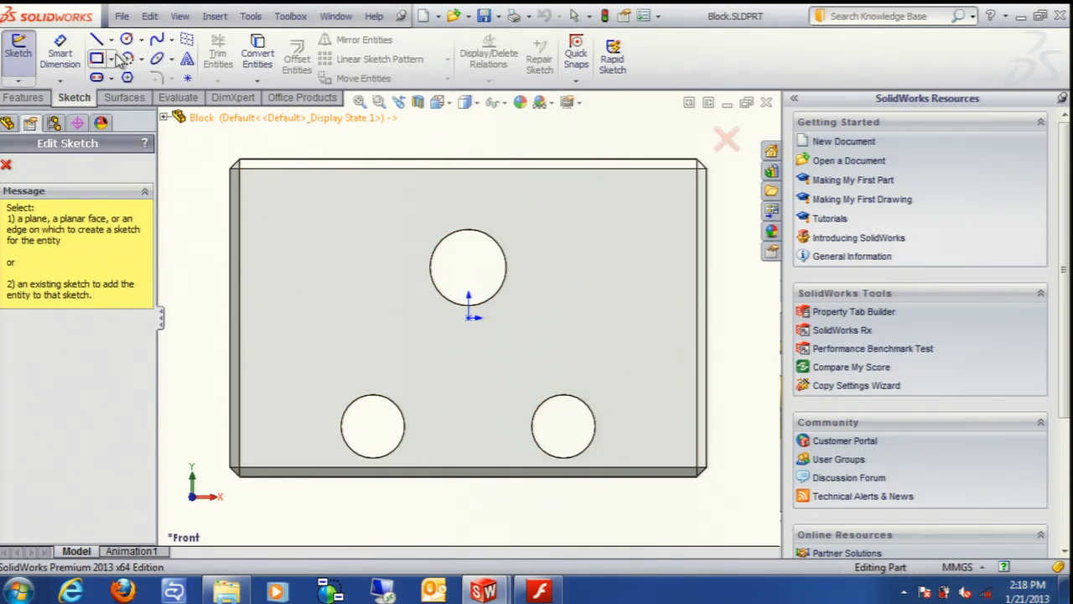
- On the block's front face, sketch a horizontal construction line from the left edge and a connected vertical one about 19 mm long to the top edge
{"action": "left_click", "coordinate": [292, 241]}
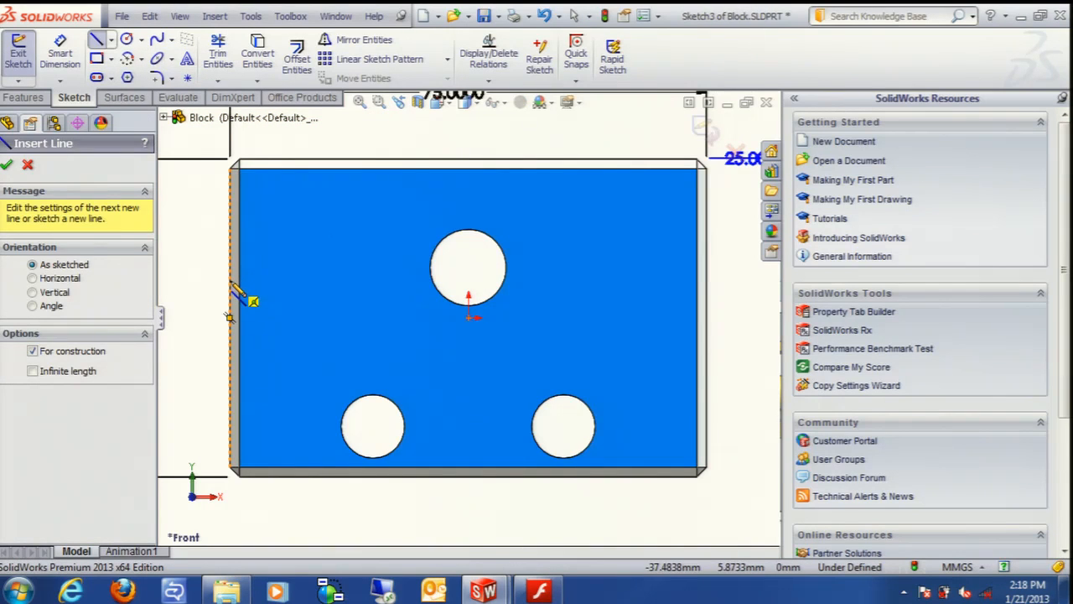
{"action": "left_click", "coordinate": [235, 280]}
{"action": "left_click", "coordinate": [327, 280]}
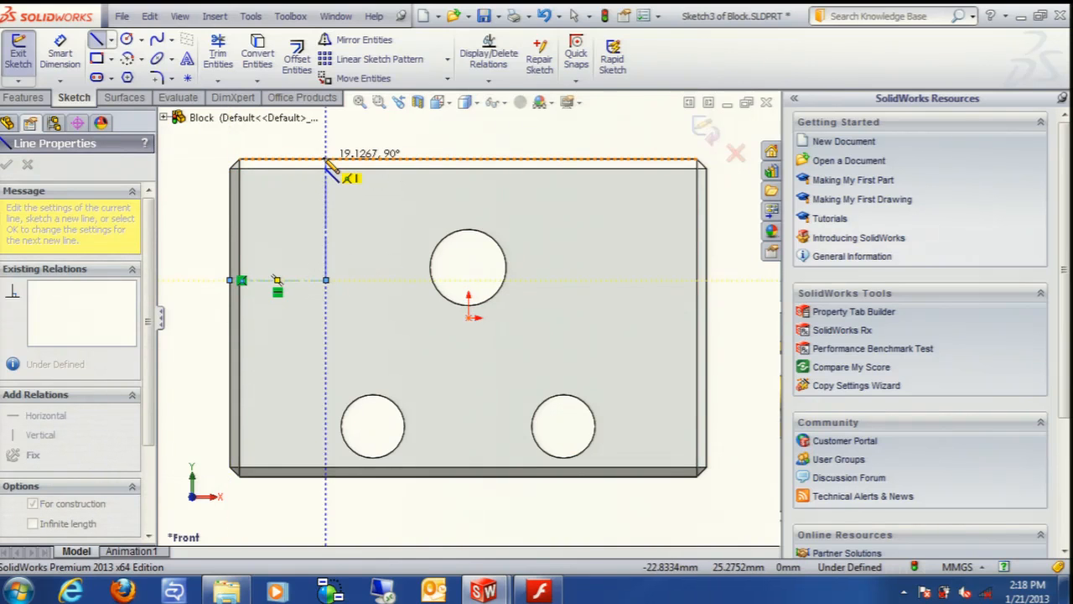
{"action": "left_click", "coordinate": [326, 159]}
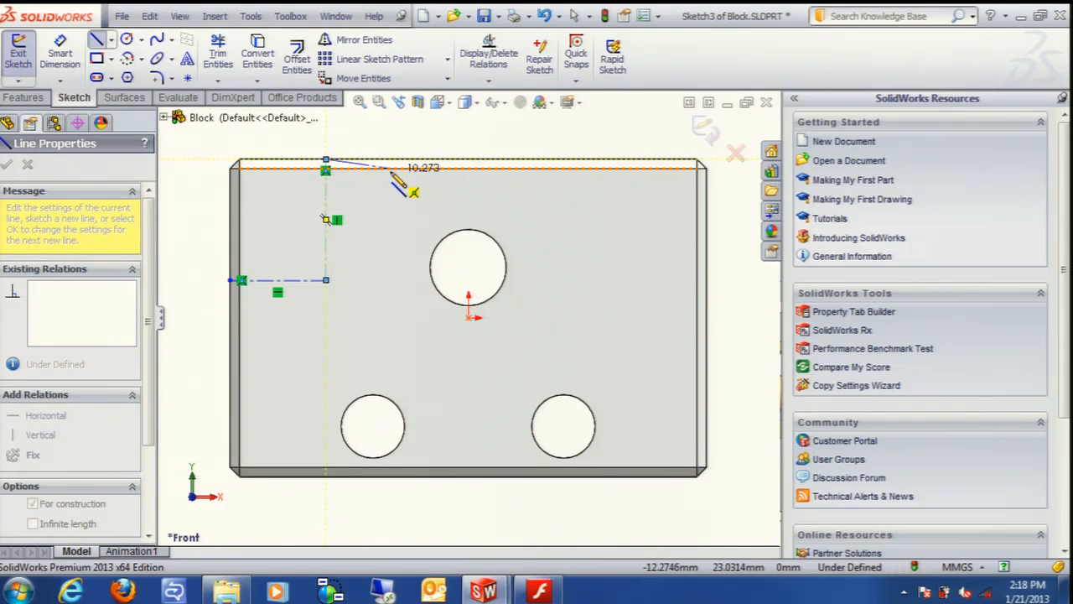
{"action": "key", "text": "Escape"}
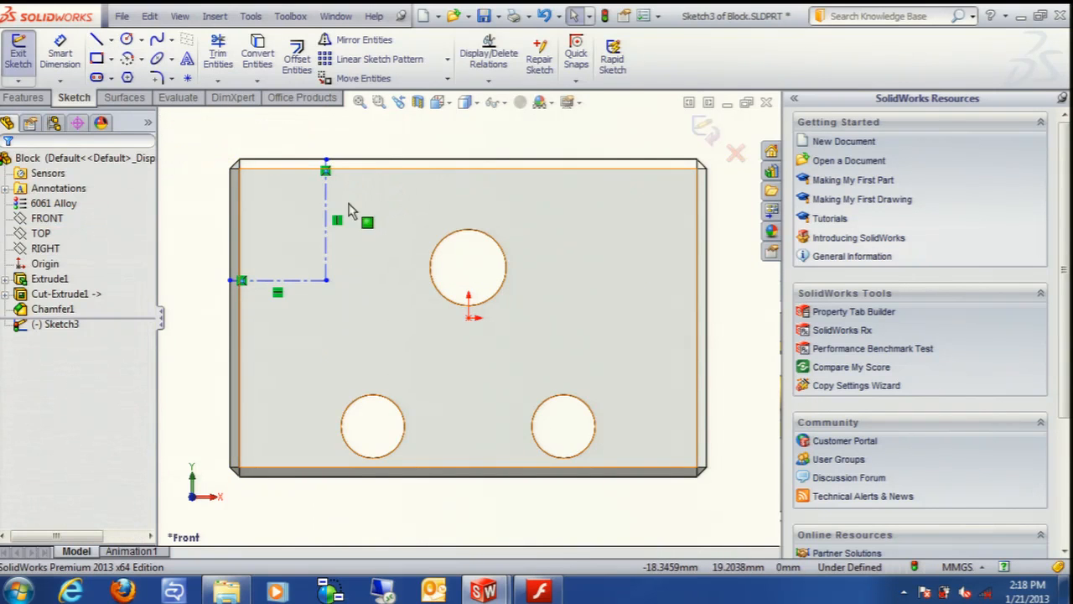
- Convert both construction lines to regular sketch lines
{"action": "left_click_drag", "start_coordinate": [356, 243], "coordinate": [257, 331]}
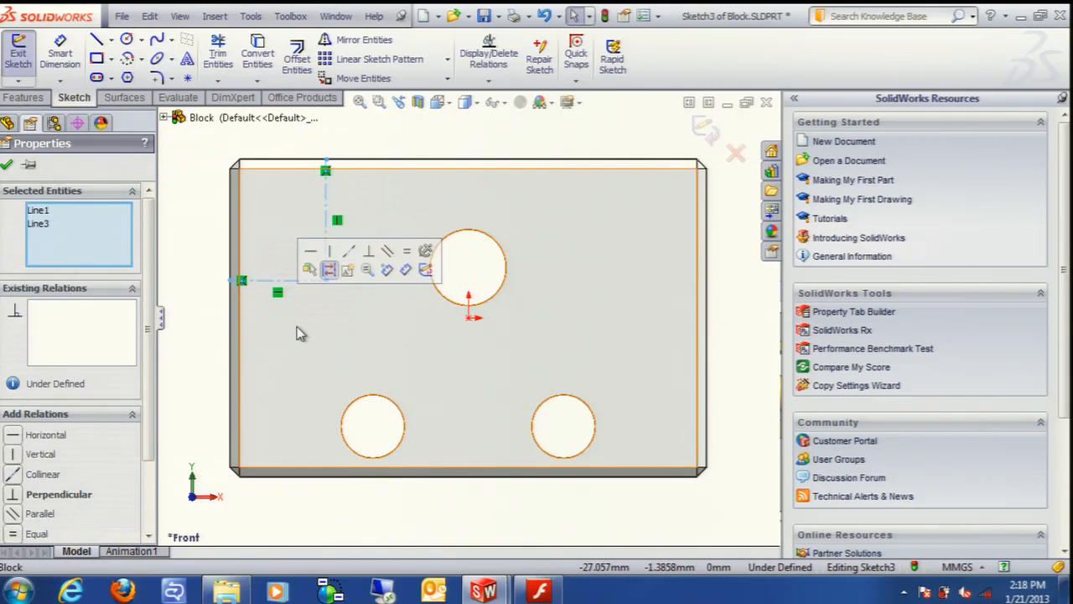
{"action": "left_click", "coordinate": [328, 273]}
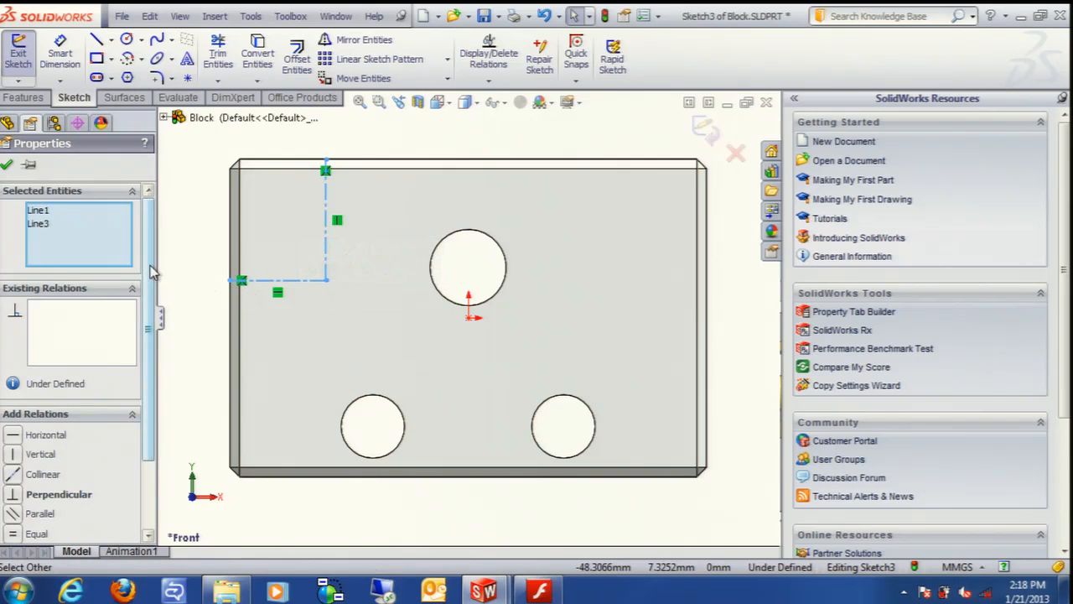
{"action": "scroll", "coordinate": [42, 469], "scroll_direction": "down", "scroll_amount": 3}
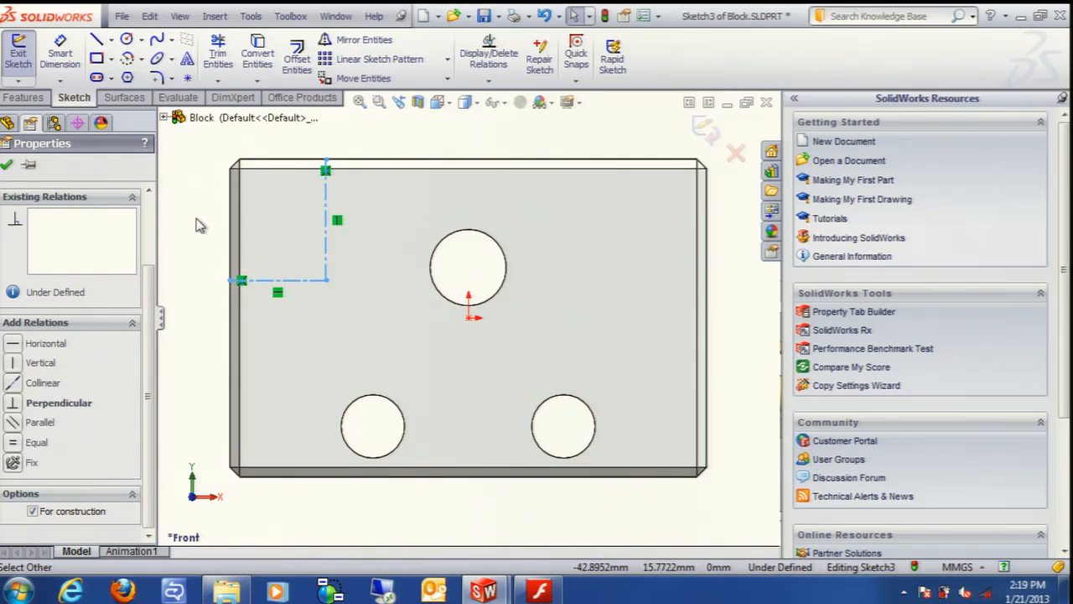
{"action": "left_click_drag", "start_coordinate": [349, 239], "coordinate": [277, 294]}
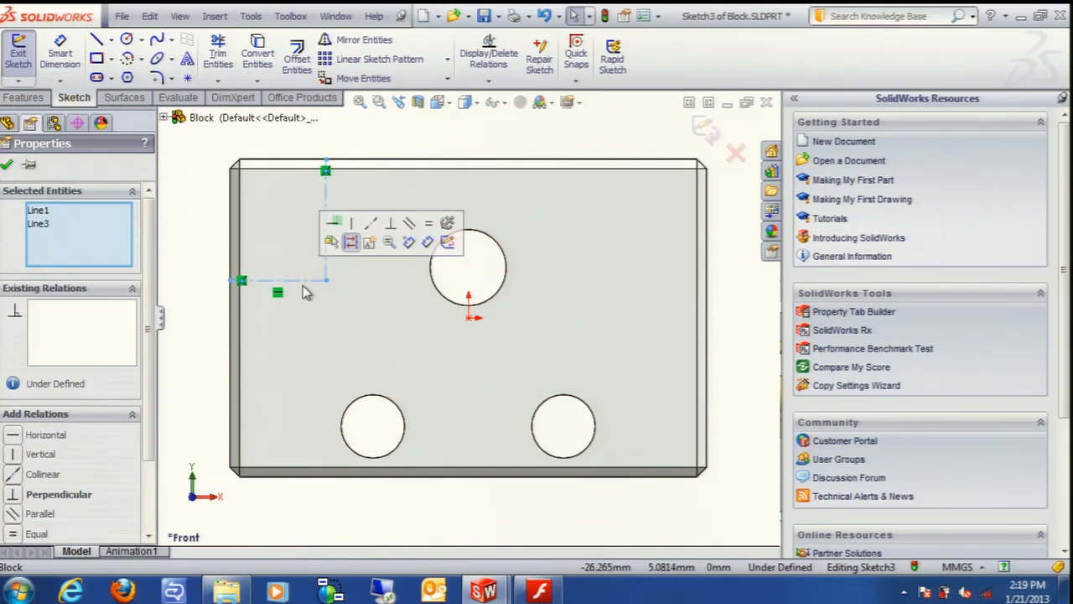
{"action": "left_click", "coordinate": [344, 249]}
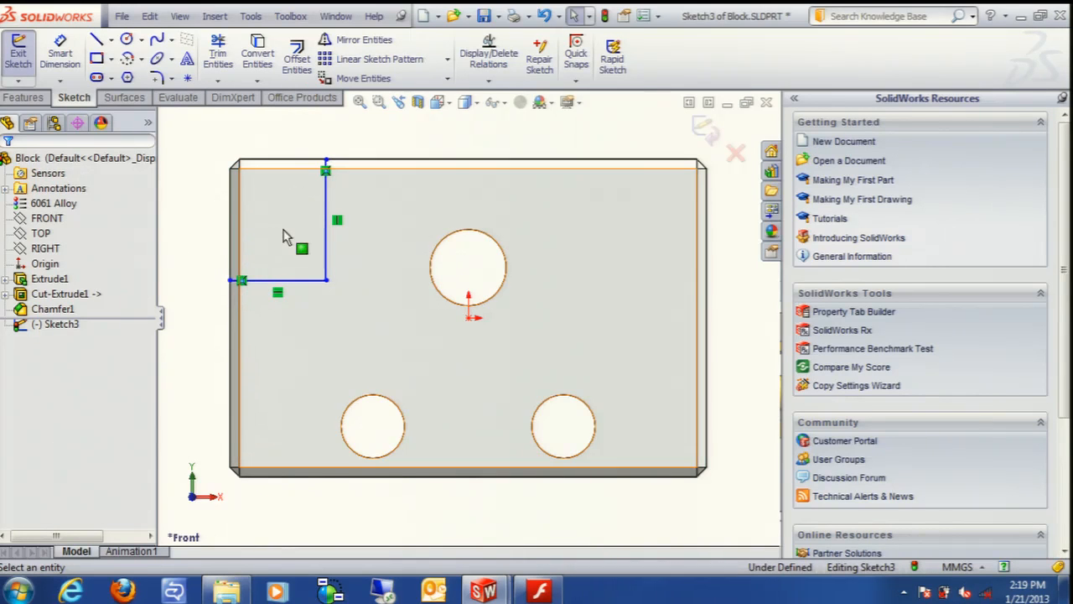
- Cut away the block's upper-left corner with a Through All extruded cut from the open two-line sketch, trying Flip side to cut before restoring it
{"action": "left_click", "coordinate": [24, 98]}
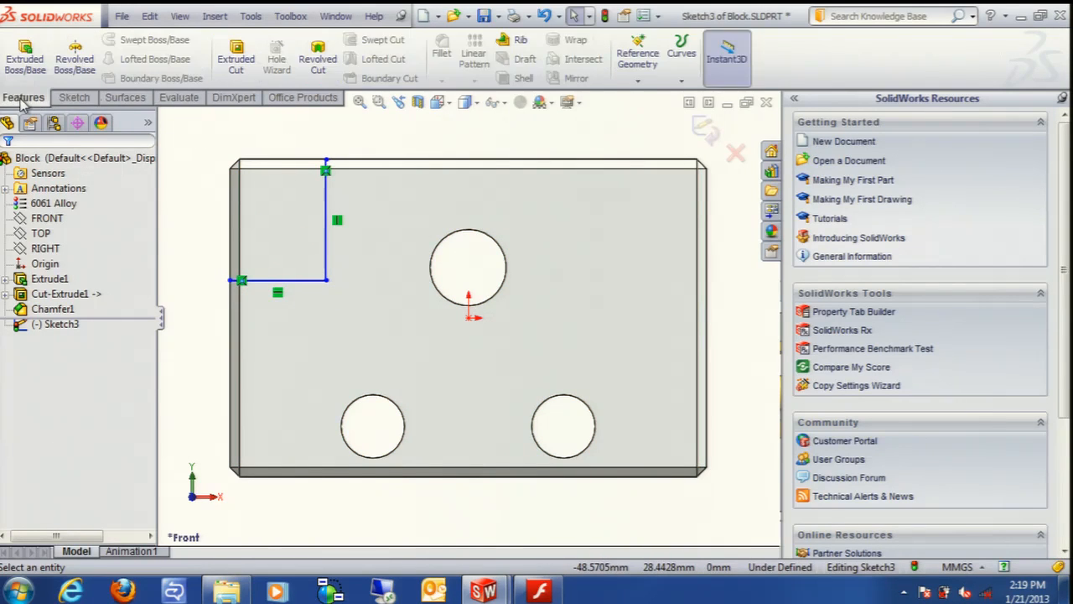
{"action": "left_click", "coordinate": [229, 57]}
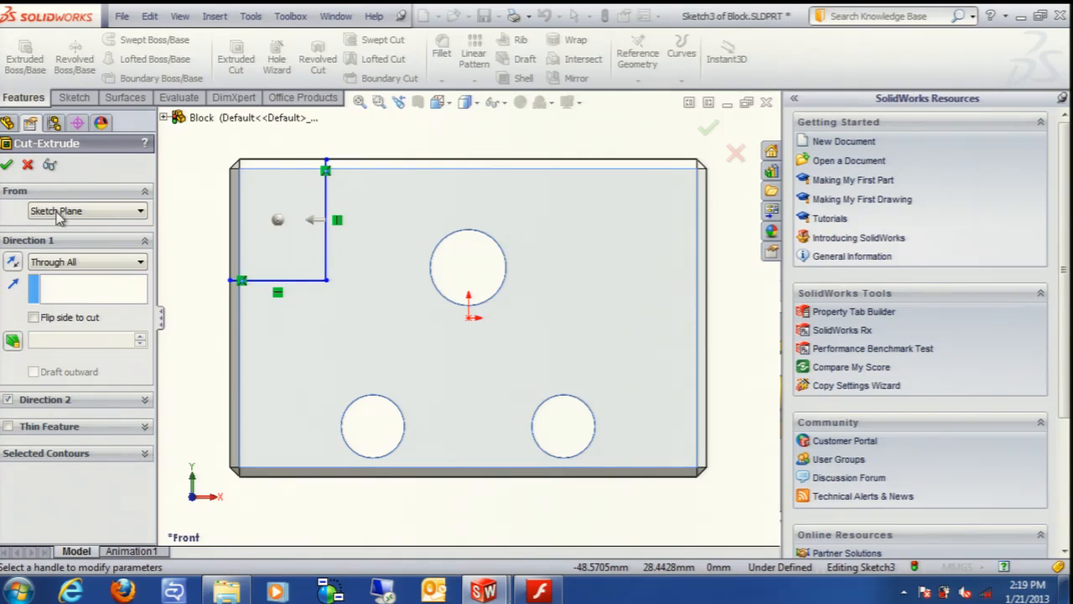
{"action": "left_click", "coordinate": [441, 108]}
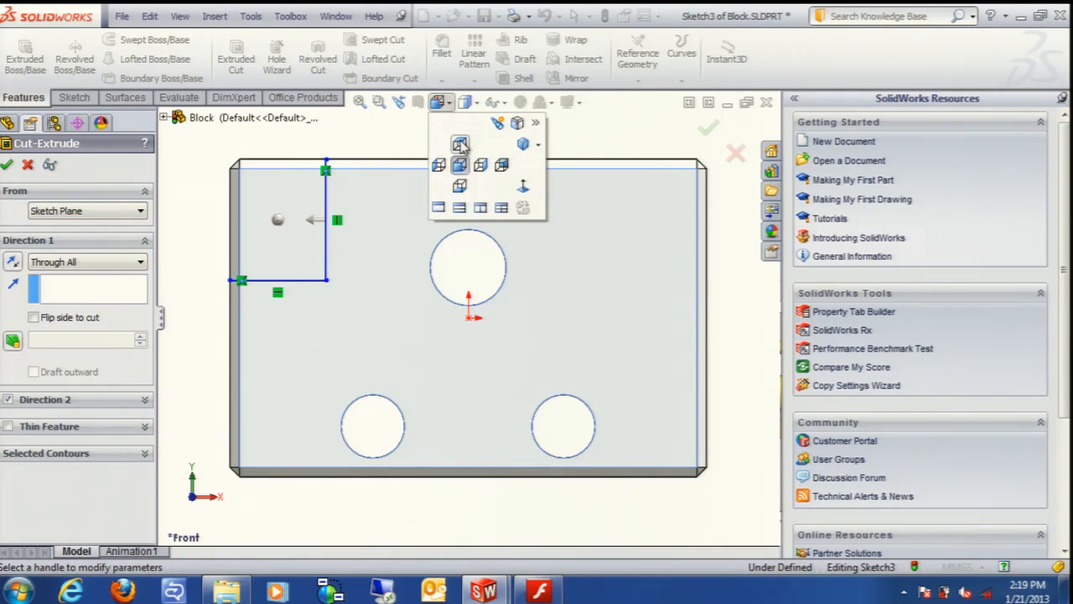
{"action": "left_click", "coordinate": [520, 148]}
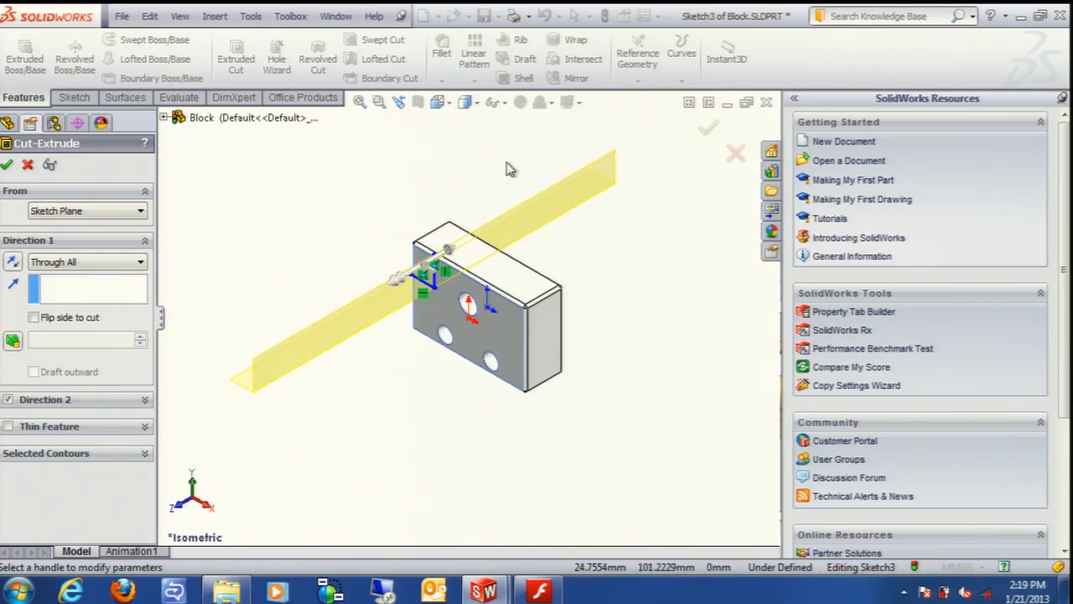
{"action": "scroll", "coordinate": [388, 279], "scroll_direction": "down", "scroll_amount": 2}
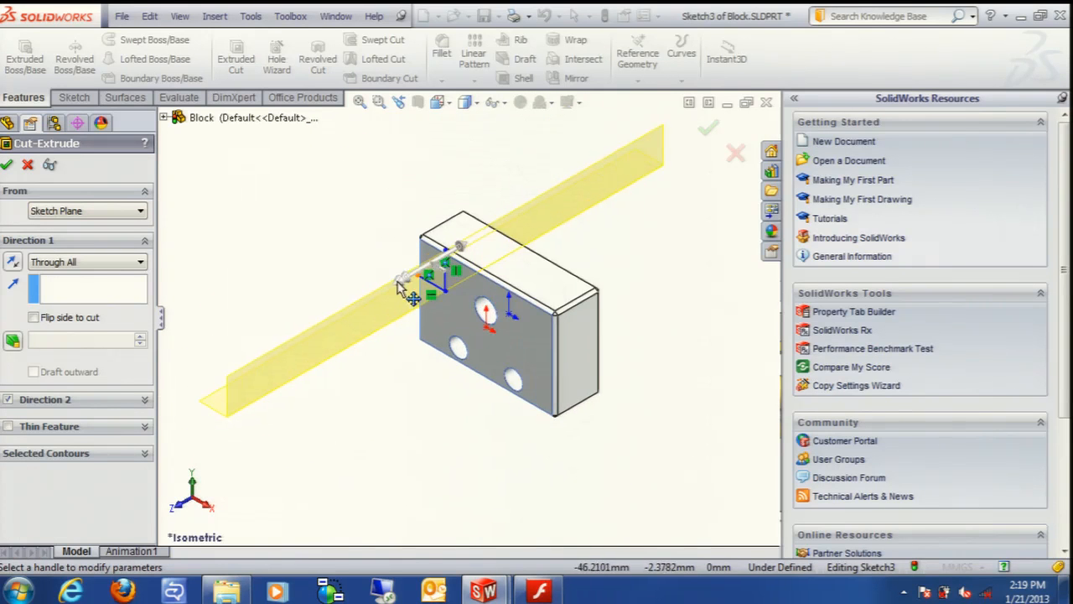
{"action": "middle_click_drag", "start_coordinate": [463, 283], "coordinate": [514, 312]}
{"action": "scroll", "coordinate": [460, 272], "scroll_direction": "down", "scroll_amount": 4}
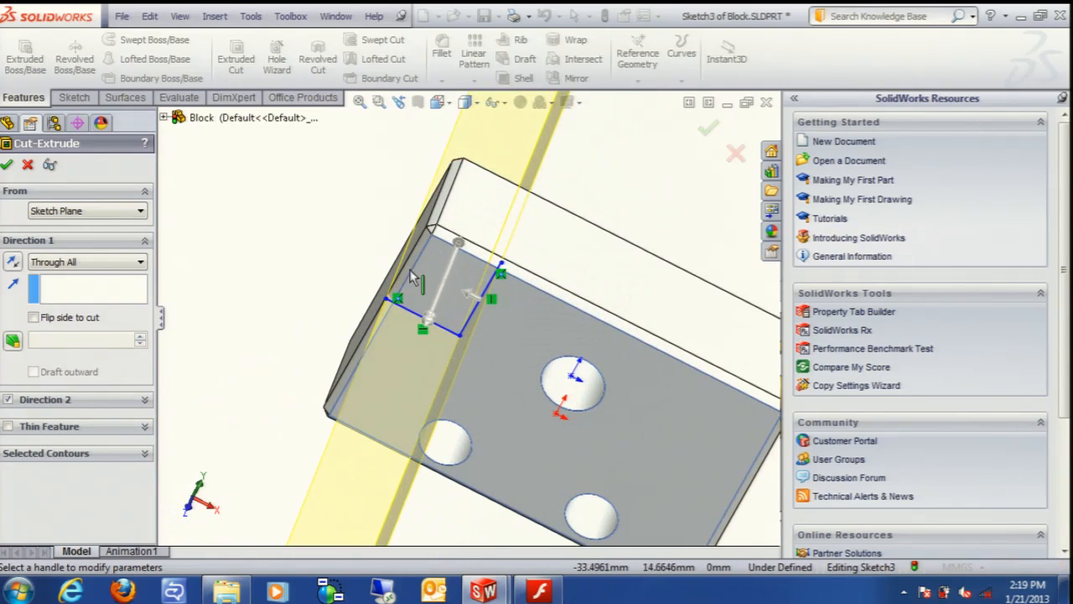
{"action": "left_click", "coordinate": [467, 299]}
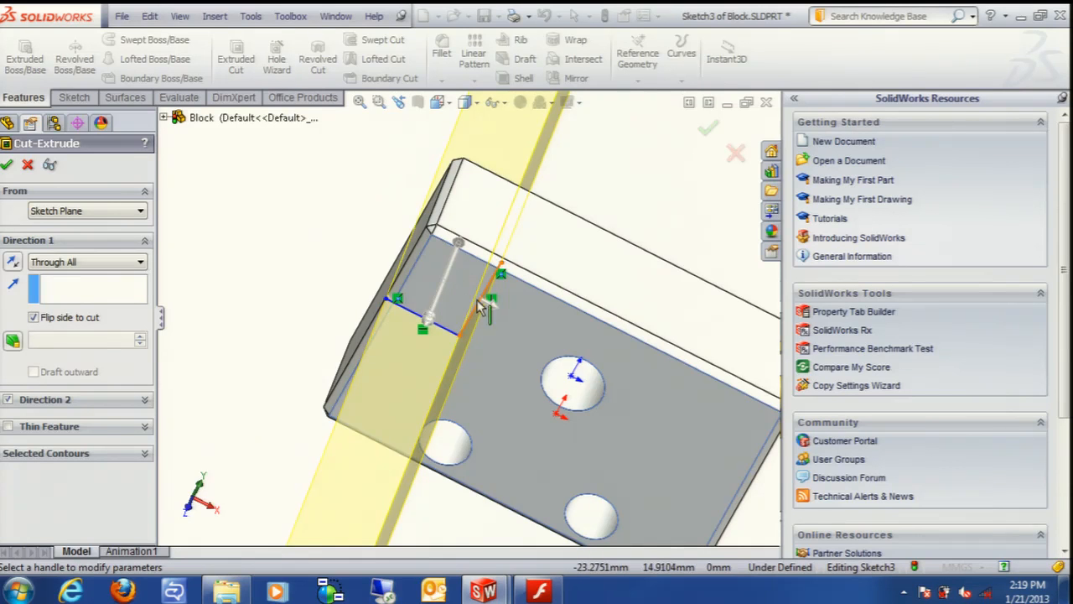
{"action": "left_click", "coordinate": [495, 311]}
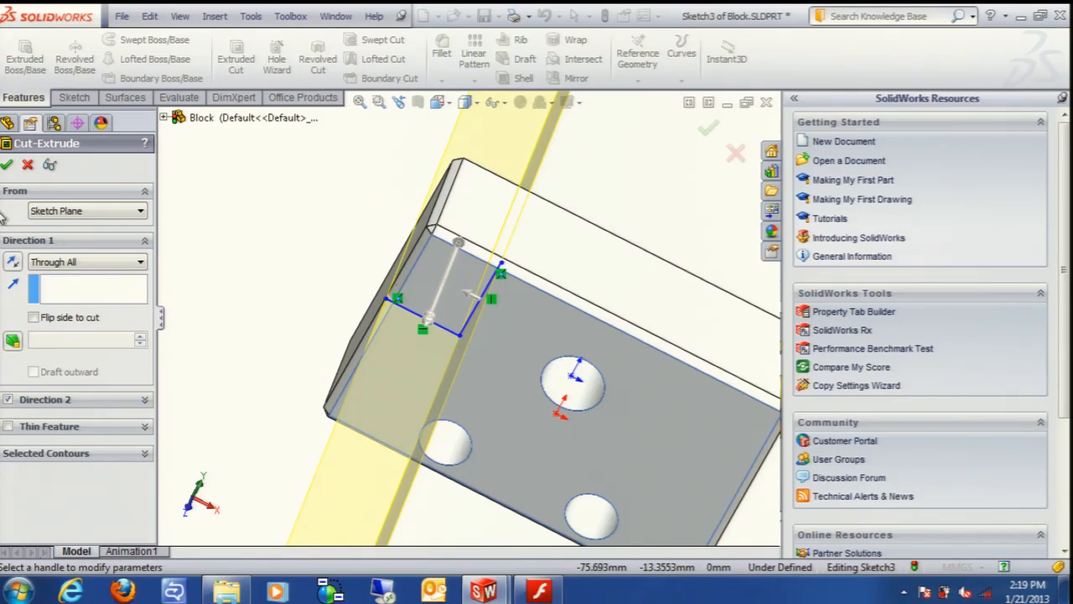
{"action": "left_click", "coordinate": [7, 165]}
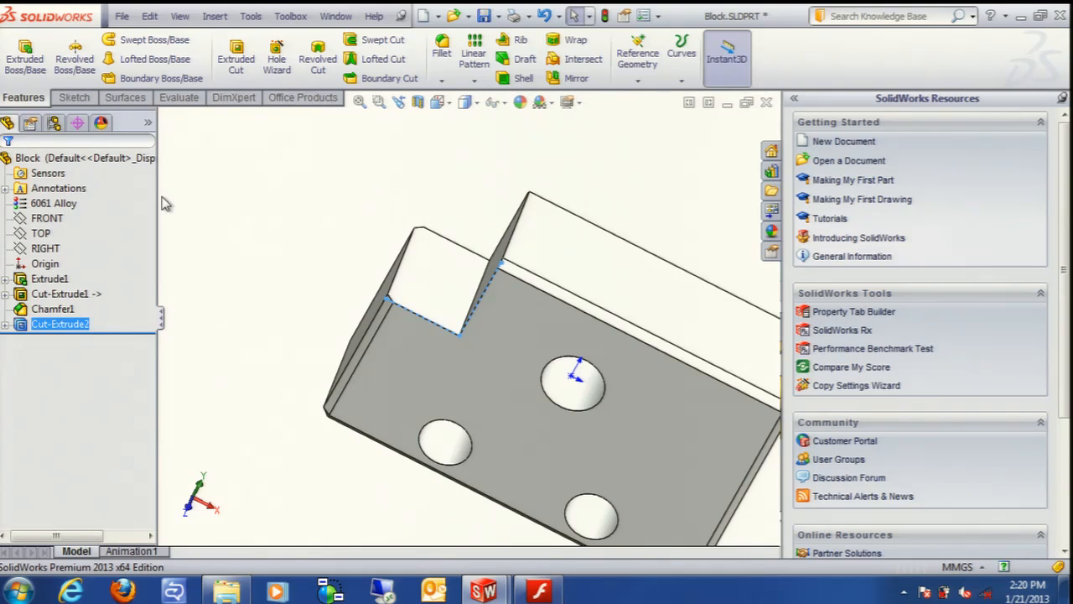
- Edit the sketch of the corner cut and convert the block's top edge into a sketch line
{"action": "right_click", "coordinate": [84, 324]}
{"action": "left_click", "coordinate": [112, 280]}
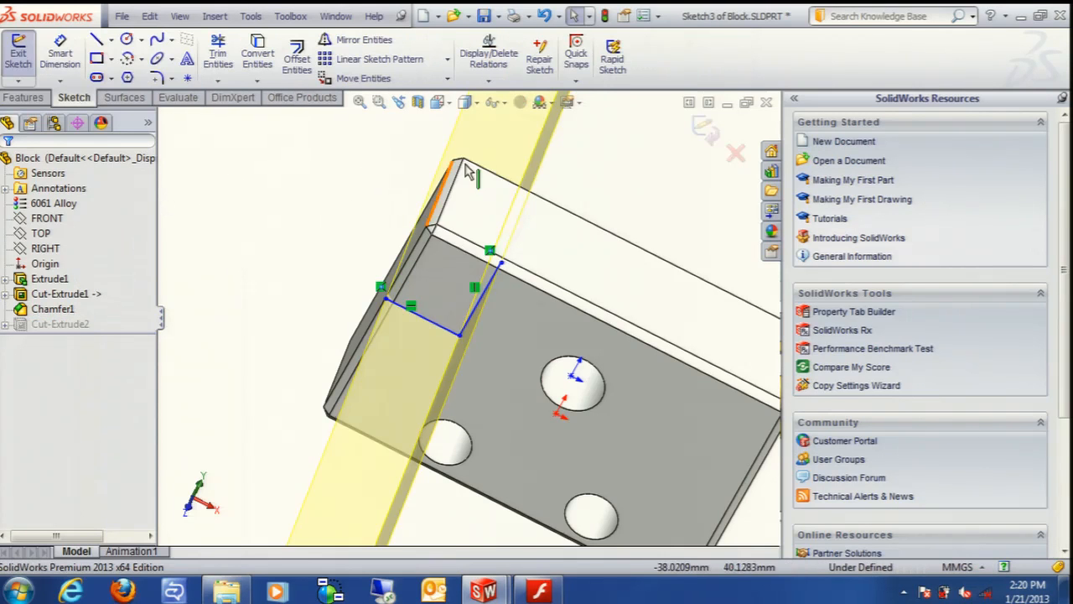
{"action": "left_click", "coordinate": [443, 103]}
{"action": "left_click", "coordinate": [459, 172]}
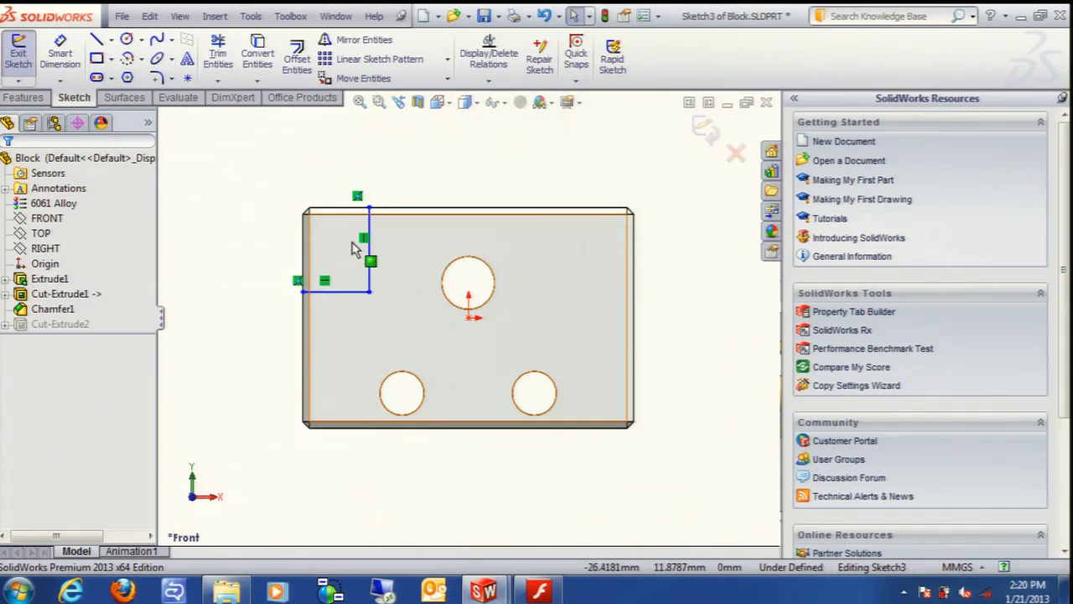
{"action": "scroll", "coordinate": [302, 256], "scroll_direction": "down", "scroll_amount": 2}
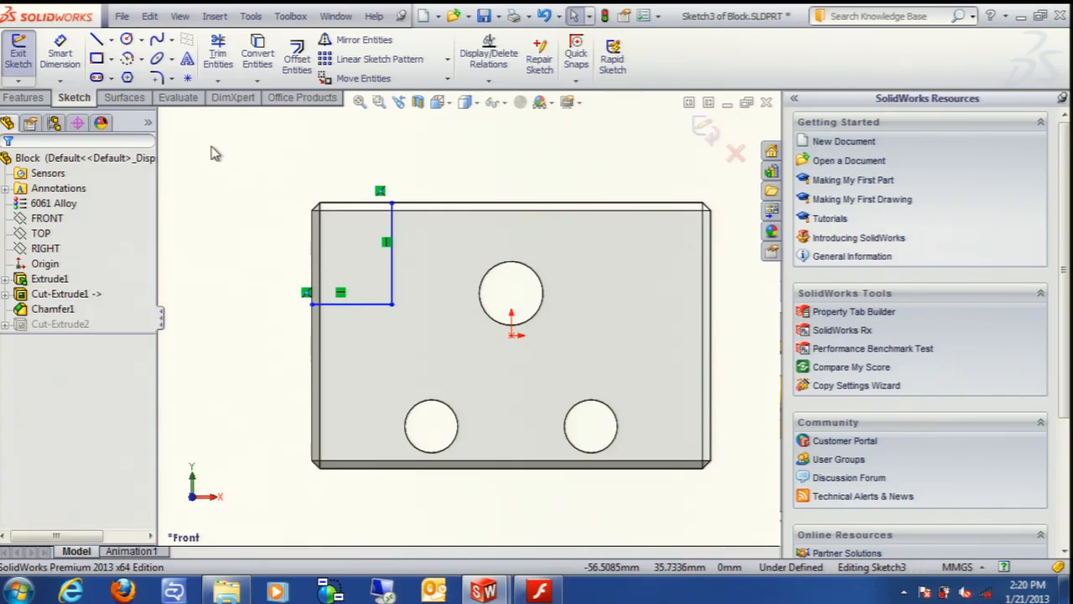
{"action": "scroll", "coordinate": [335, 225], "scroll_direction": "down", "scroll_amount": 3}
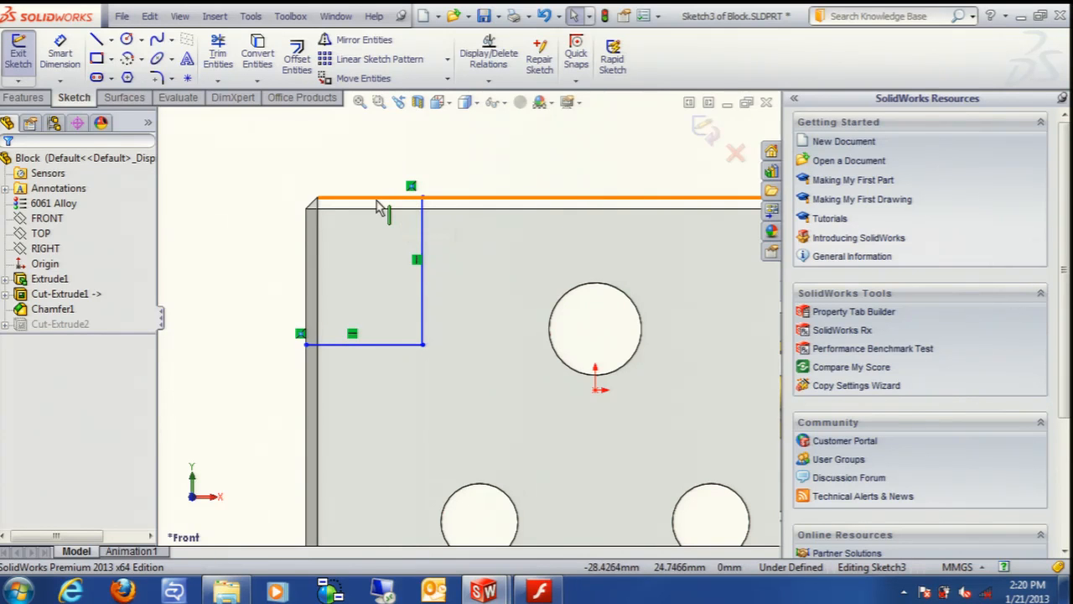
{"action": "left_click", "coordinate": [376, 202]}
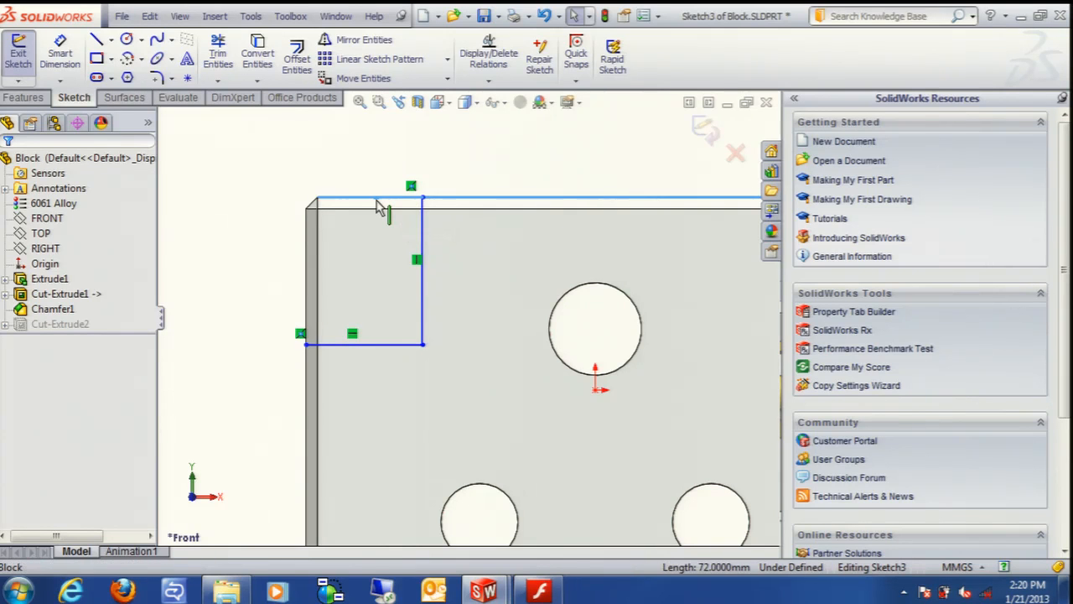
{"action": "left_click", "coordinate": [258, 55]}
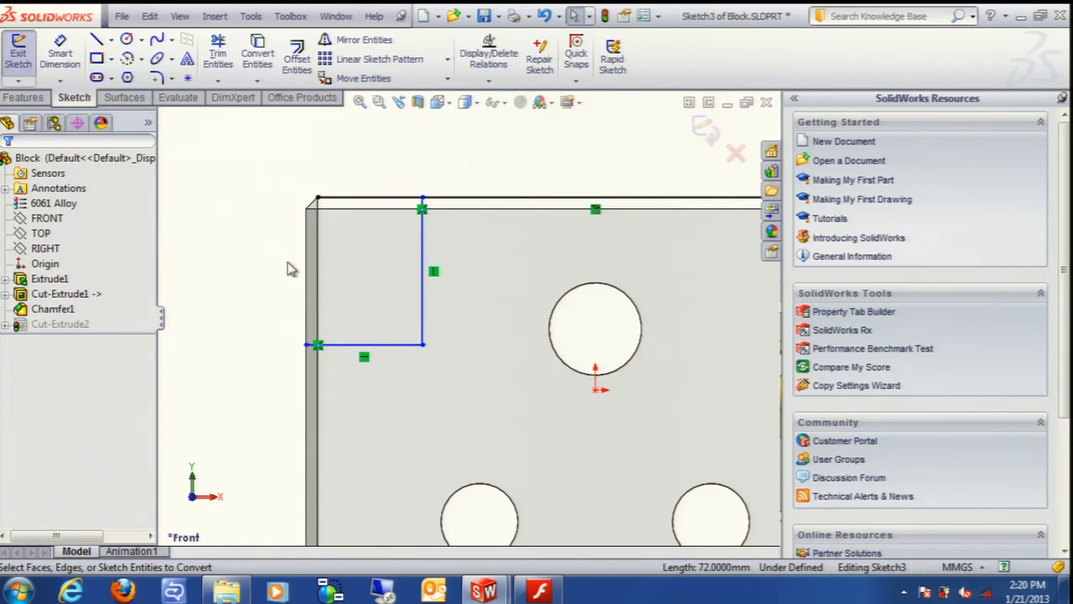
- Convert the block's left edge and the short beveled corner edge into sketch lines
{"action": "left_click", "coordinate": [256, 55]}
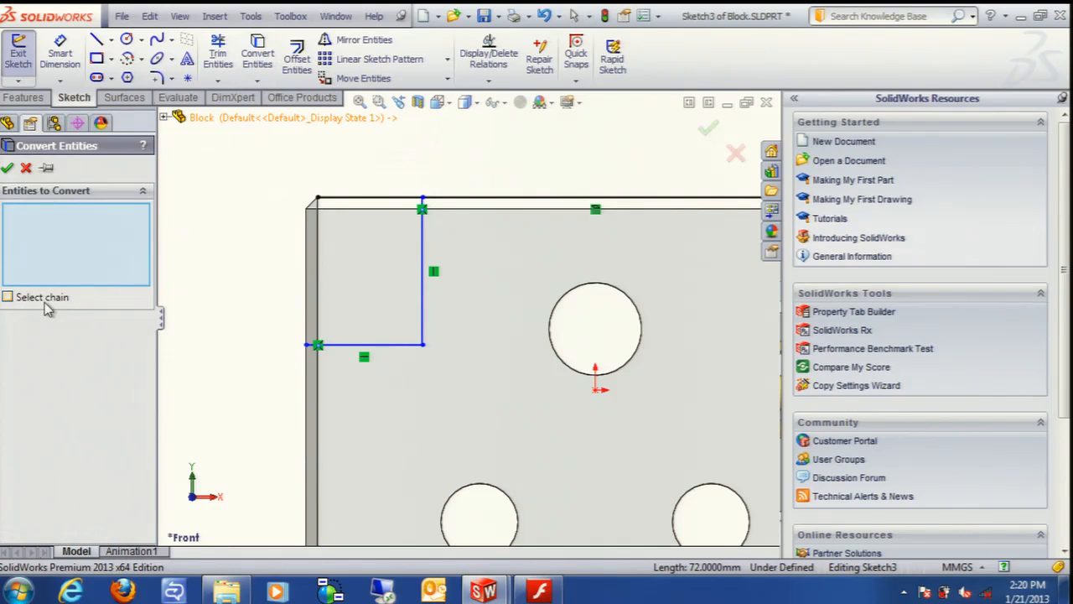
{"action": "left_click", "coordinate": [307, 251]}
{"action": "left_click", "coordinate": [313, 203]}
{"action": "left_click", "coordinate": [7, 168]}
- Trim the converted edges back to the two sketch lines to close the corner profile, and exit the sketch
{"action": "scroll", "coordinate": [293, 188], "scroll_direction": "down", "scroll_amount": 2}
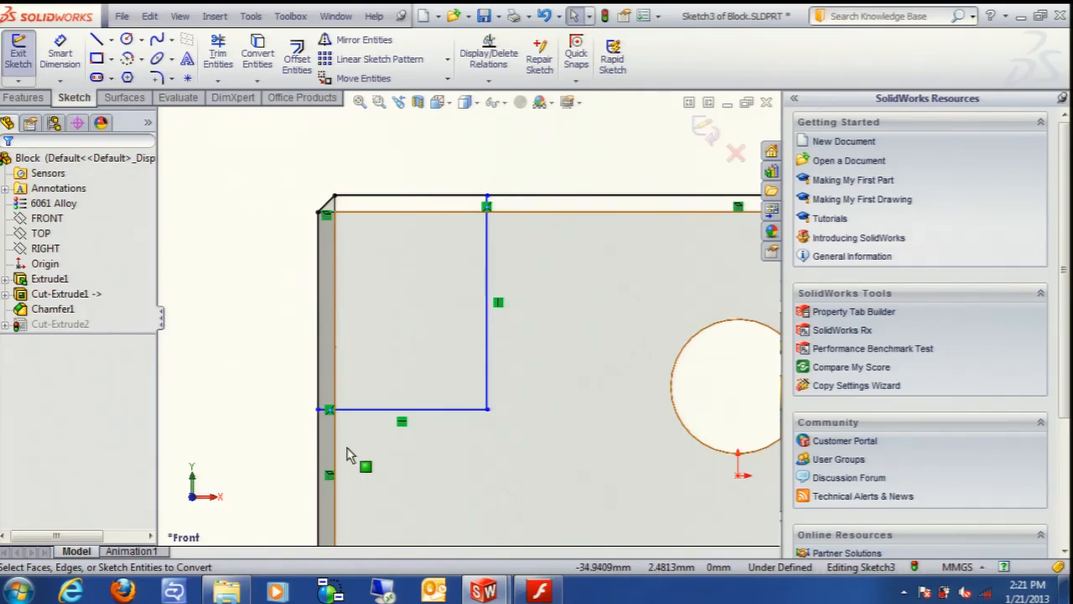
{"action": "left_click", "coordinate": [218, 57]}
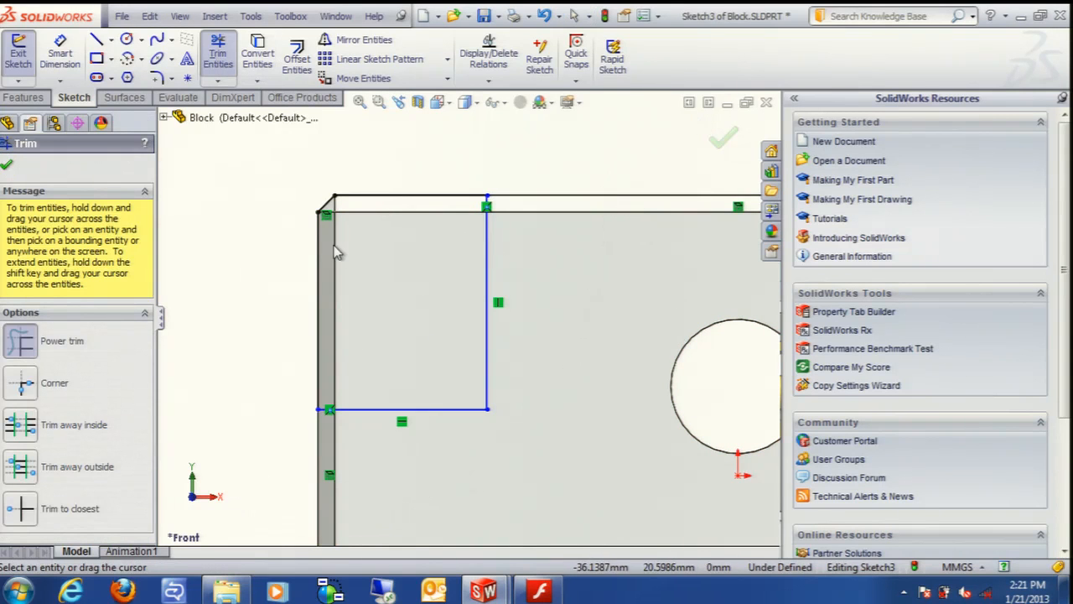
{"action": "left_click", "coordinate": [722, 137]}
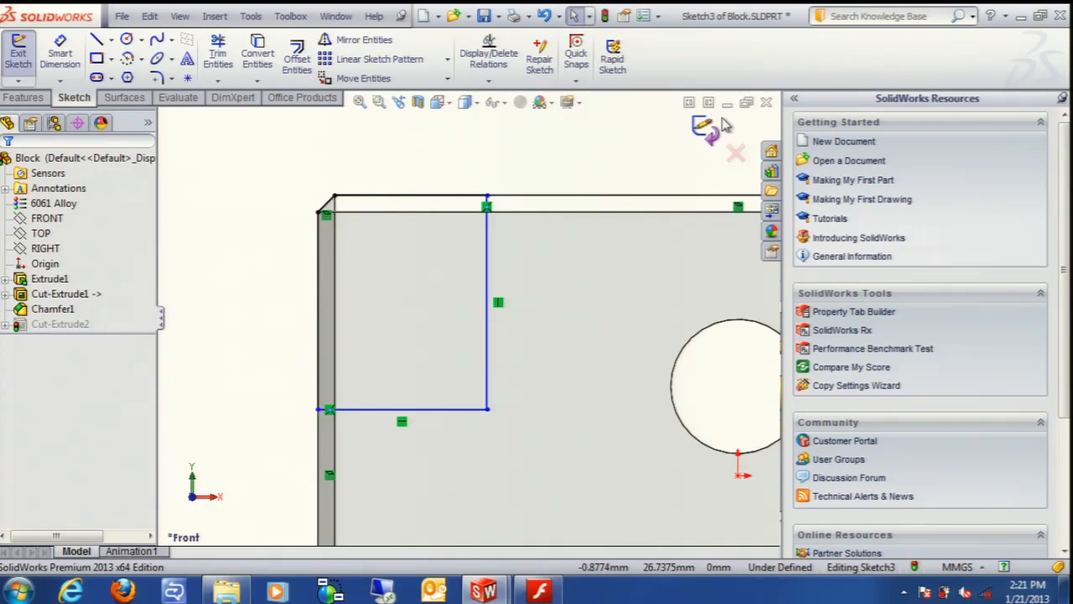
{"action": "left_click", "coordinate": [705, 126]}
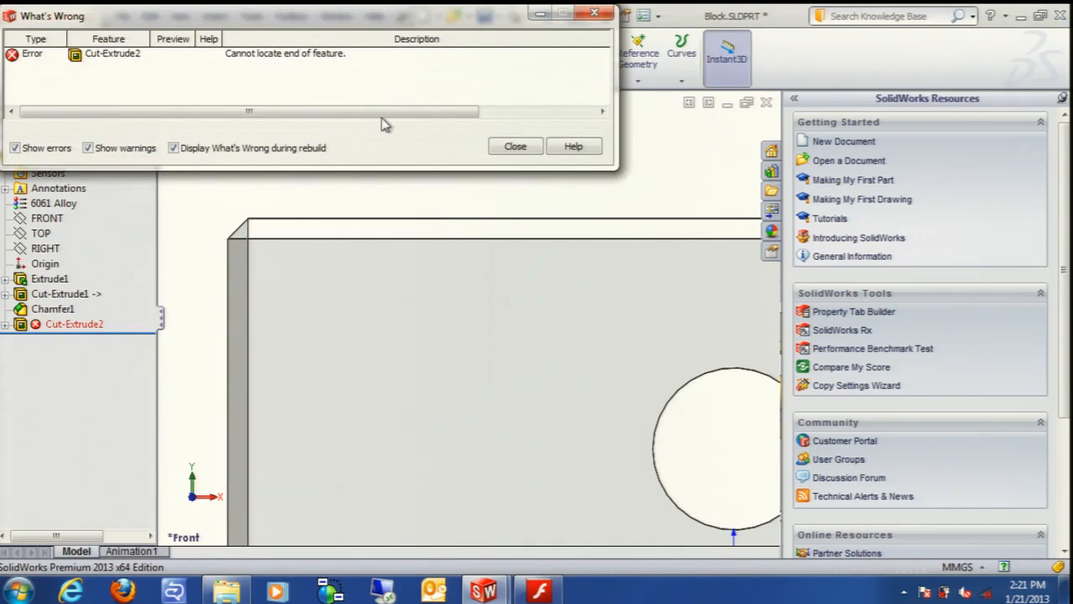
{"action": "left_click", "coordinate": [516, 147]}
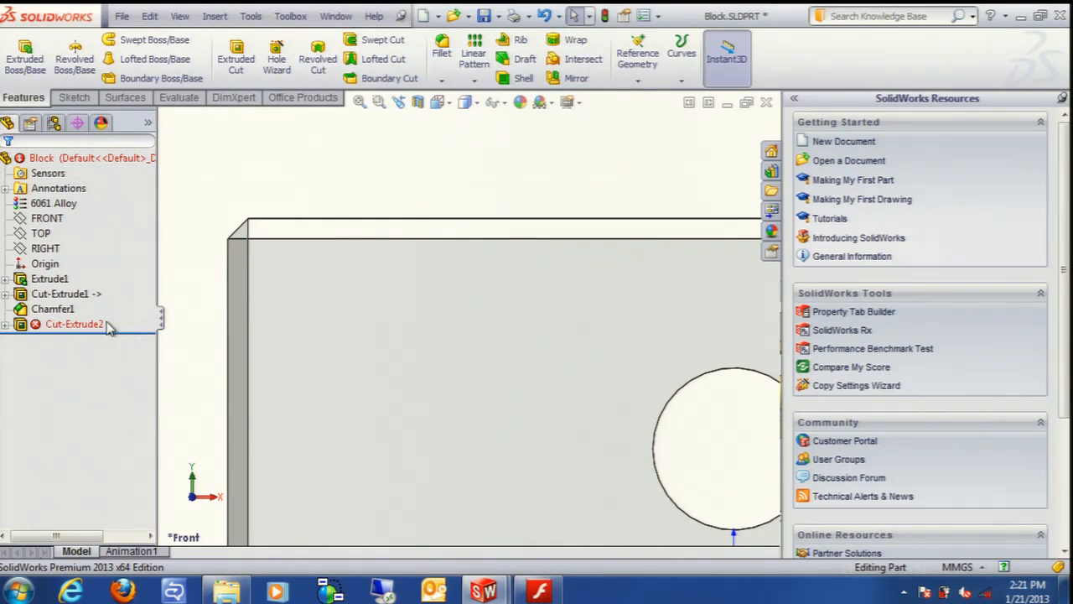
- Try to rebuild the corner cut from the closed profile with Through All in both directions
{"action": "left_click", "coordinate": [92, 327]}
{"action": "left_click", "coordinate": [111, 282]}
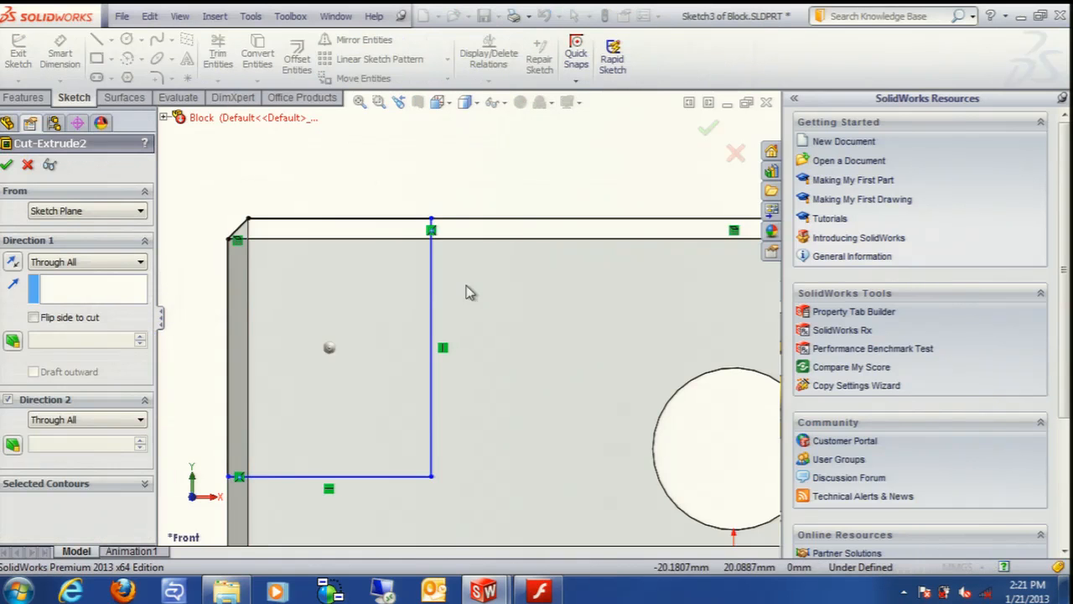
{"action": "scroll", "coordinate": [451, 250], "scroll_direction": "up", "scroll_amount": 3}
{"action": "scroll", "coordinate": [433, 291], "scroll_direction": "down", "scroll_amount": 3}
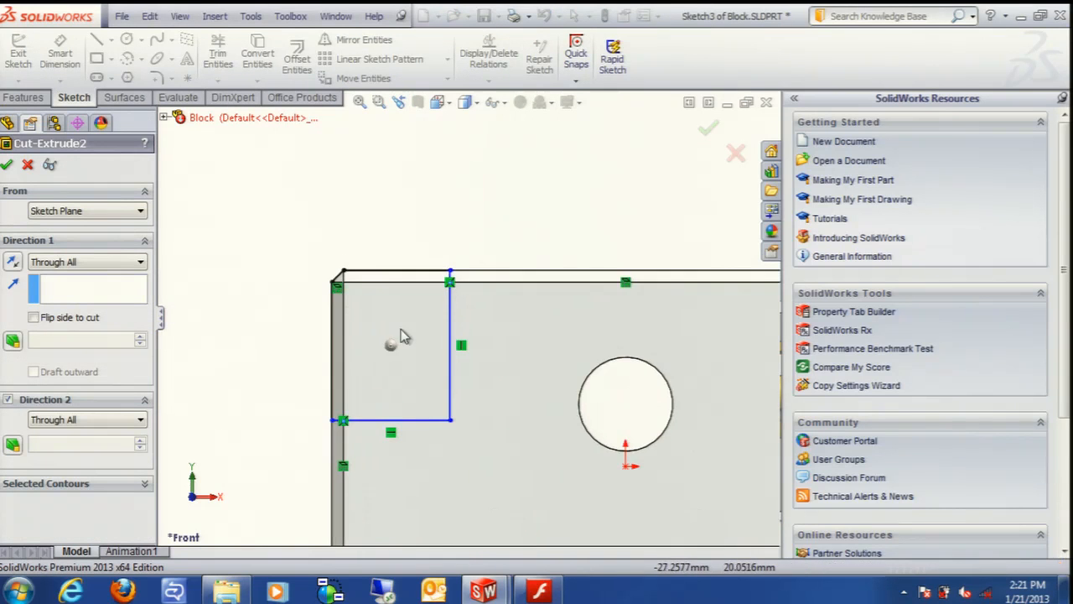
{"action": "scroll", "coordinate": [372, 418], "scroll_direction": "down", "scroll_amount": 1}
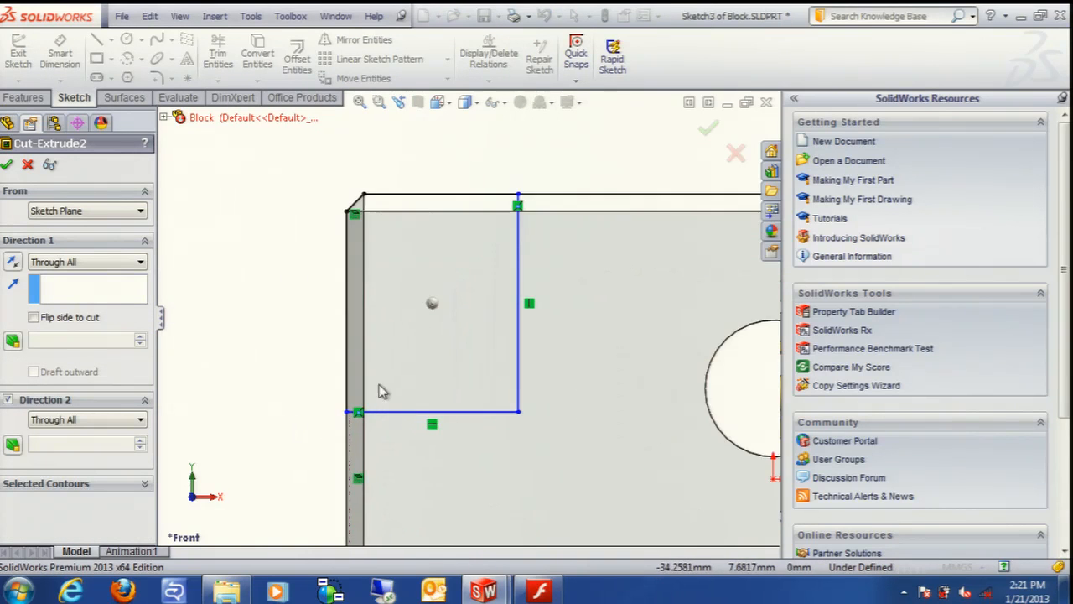
{"action": "left_click", "coordinate": [7, 165]}
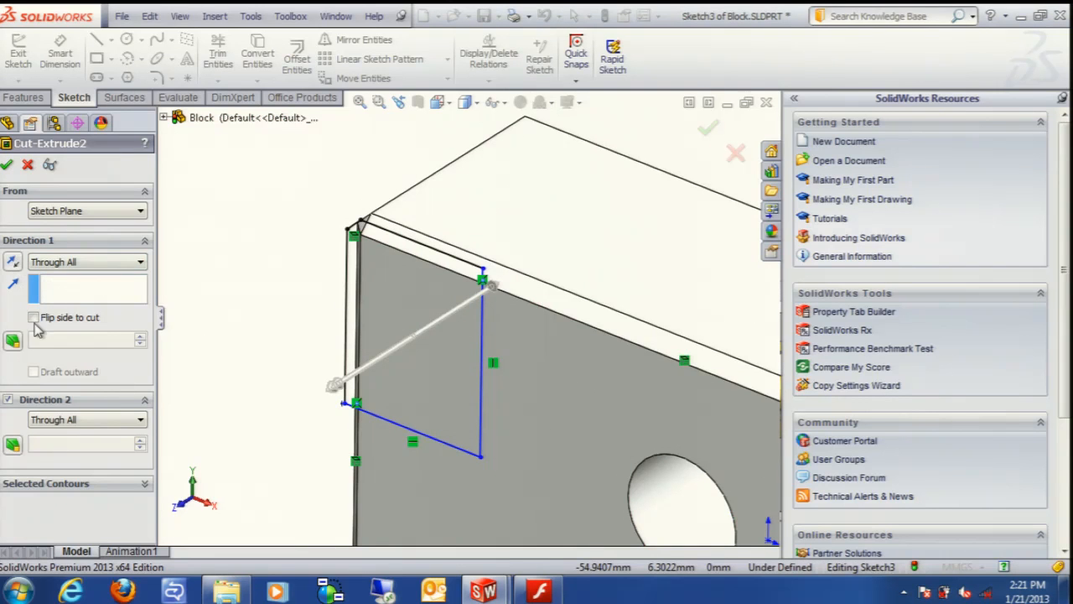
{"action": "left_click", "coordinate": [7, 165]}
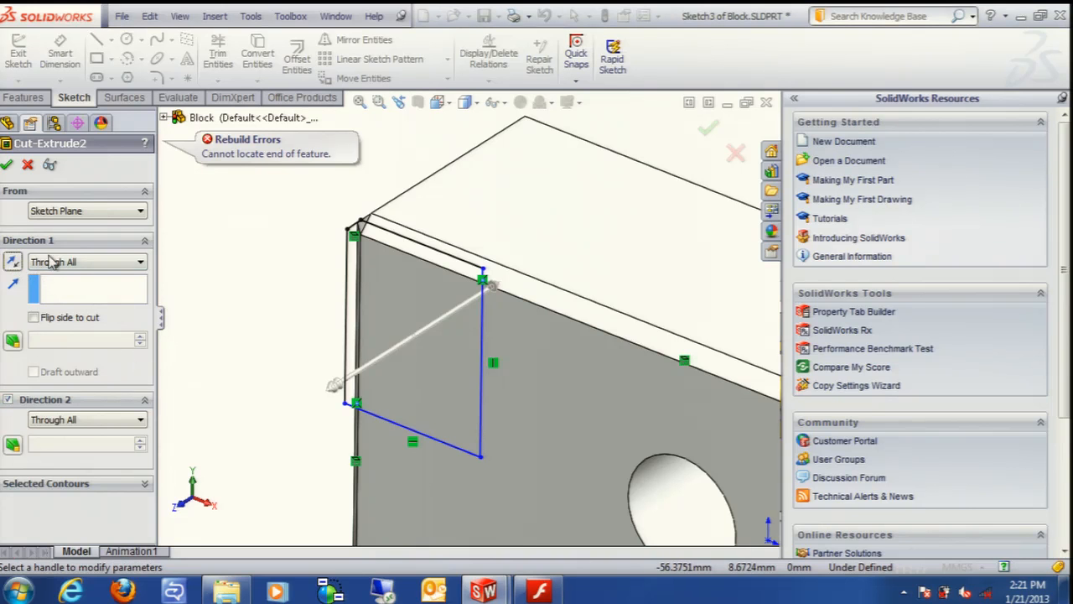
{"action": "scroll", "coordinate": [453, 461], "scroll_direction": "up", "scroll_amount": 2}
{"action": "scroll", "coordinate": [550, 453], "scroll_direction": "down", "scroll_amount": 1}
{"action": "mouse_move", "coordinate": [550, 453]}
{"action": "middle_mouse_down"}
{"action": "mouse_move", "coordinate": [556, 411]}
{"action": "mouse_move", "coordinate": [576, 400]}
{"action": "middle_mouse_up"}
{"action": "middle_click_drag", "start_coordinate": [166, 374], "coordinate": [254, 442]}
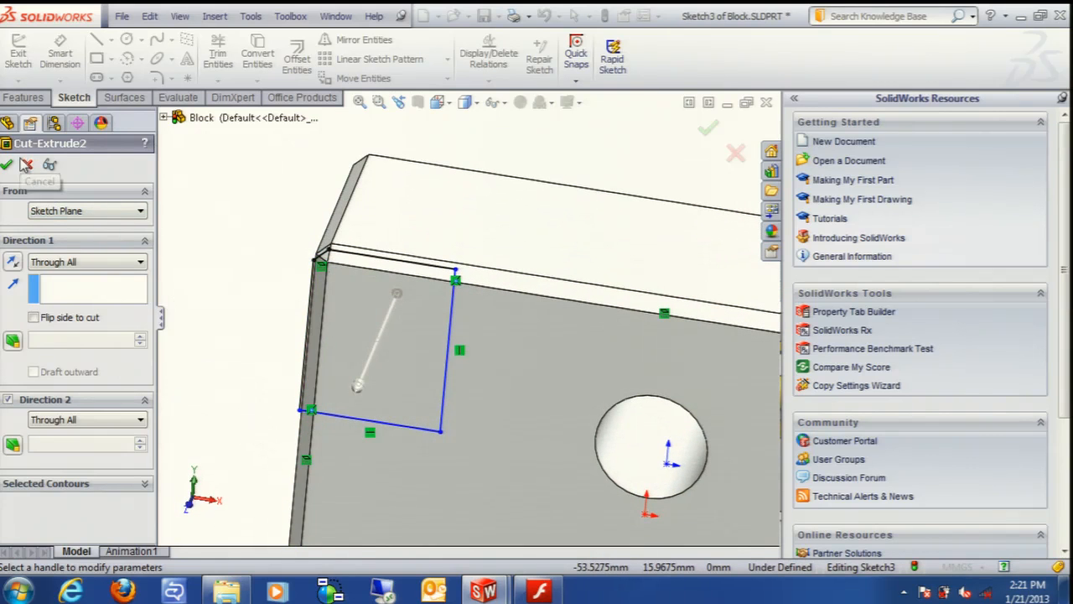
{"action": "left_click", "coordinate": [25, 165]}
- Delete the corner's extruded cut feature while keeping its sketch
{"action": "left_click", "coordinate": [80, 326]}
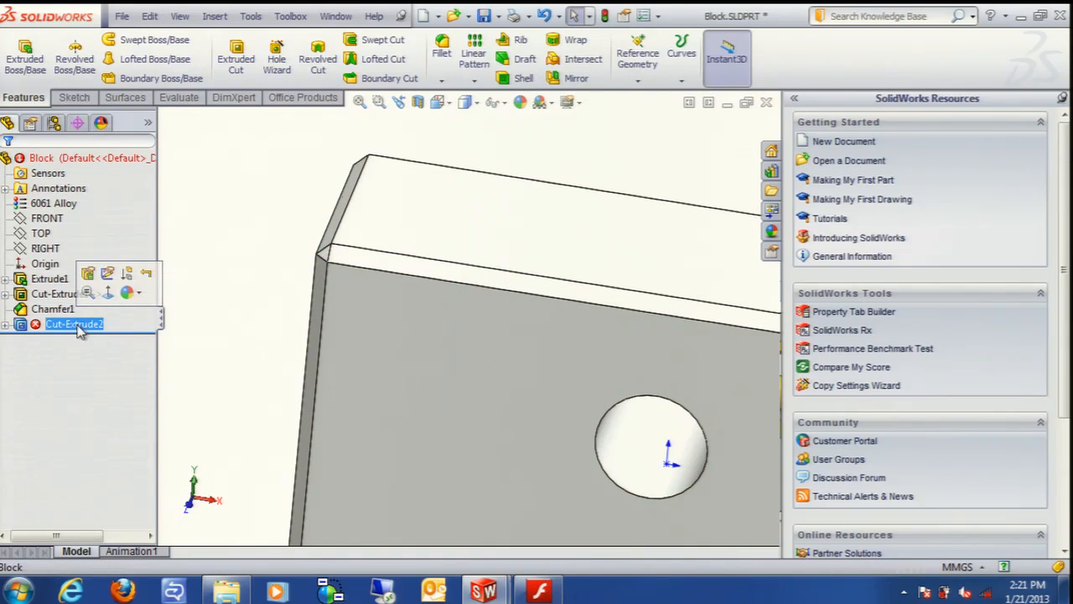
{"action": "left_click", "coordinate": [6, 325]}
{"action": "right_click", "coordinate": [33, 332]}
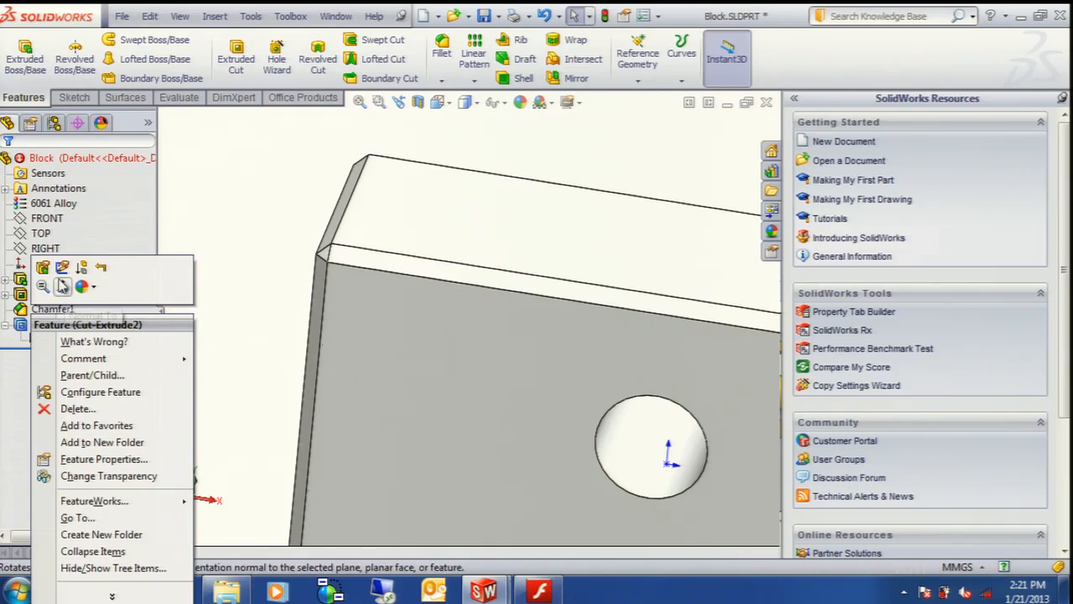
{"action": "left_click", "coordinate": [86, 408]}
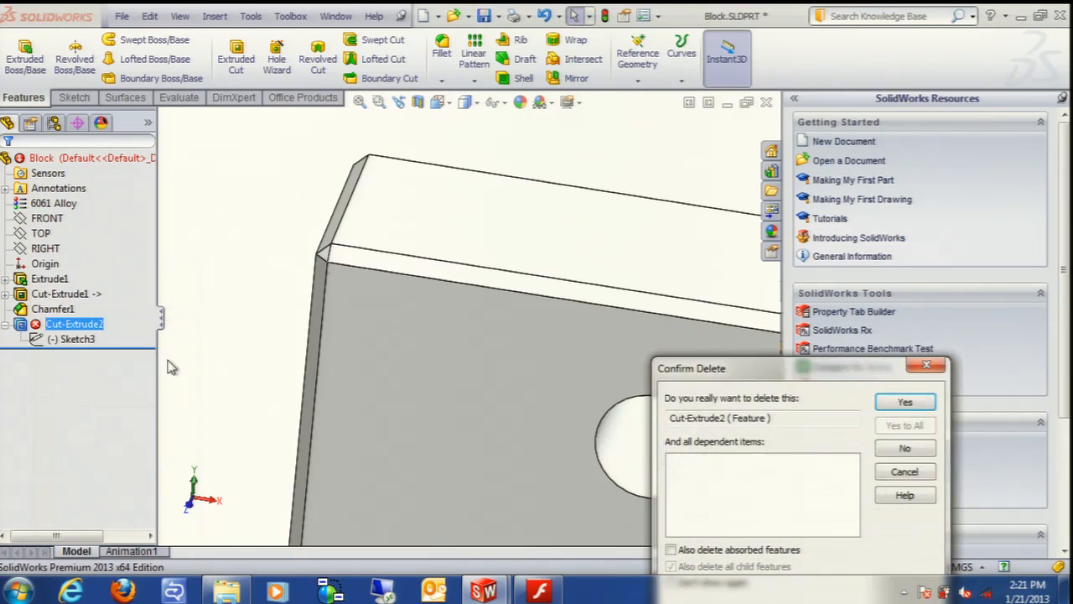
{"action": "left_click", "coordinate": [914, 406]}
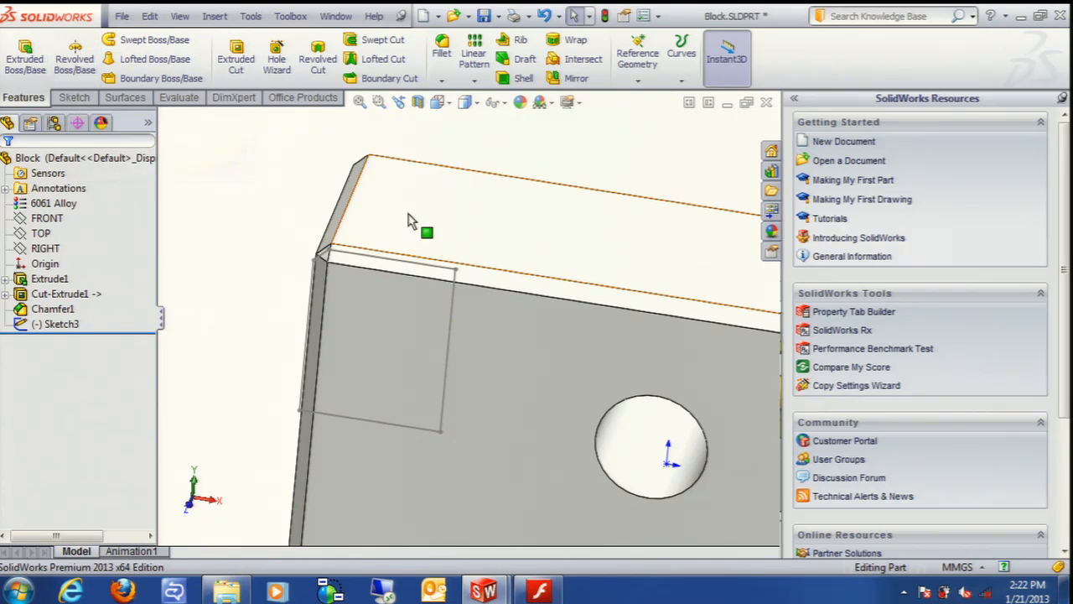
- Try a 360-degree revolved boss of the corner sketch about its vertical line
{"action": "scroll", "coordinate": [502, 257], "scroll_direction": "up", "scroll_amount": 6}
{"action": "left_click", "coordinate": [76, 60]}
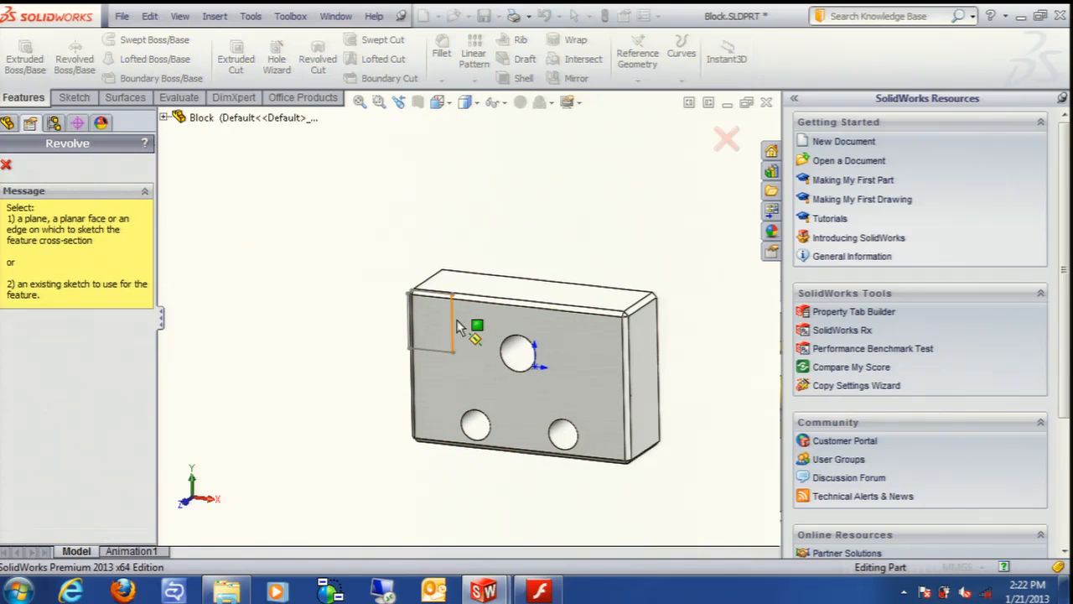
{"action": "scroll", "coordinate": [455, 327], "scroll_direction": "down", "scroll_amount": 5}
{"action": "left_click", "coordinate": [455, 327]}
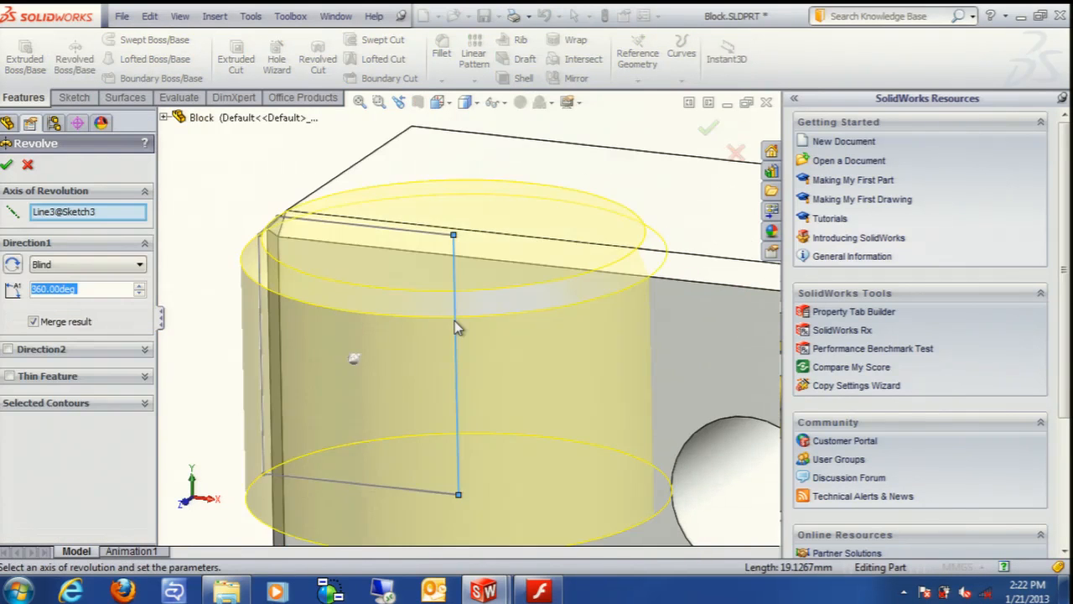
{"action": "scroll", "coordinate": [394, 336], "scroll_direction": "up", "scroll_amount": 3}
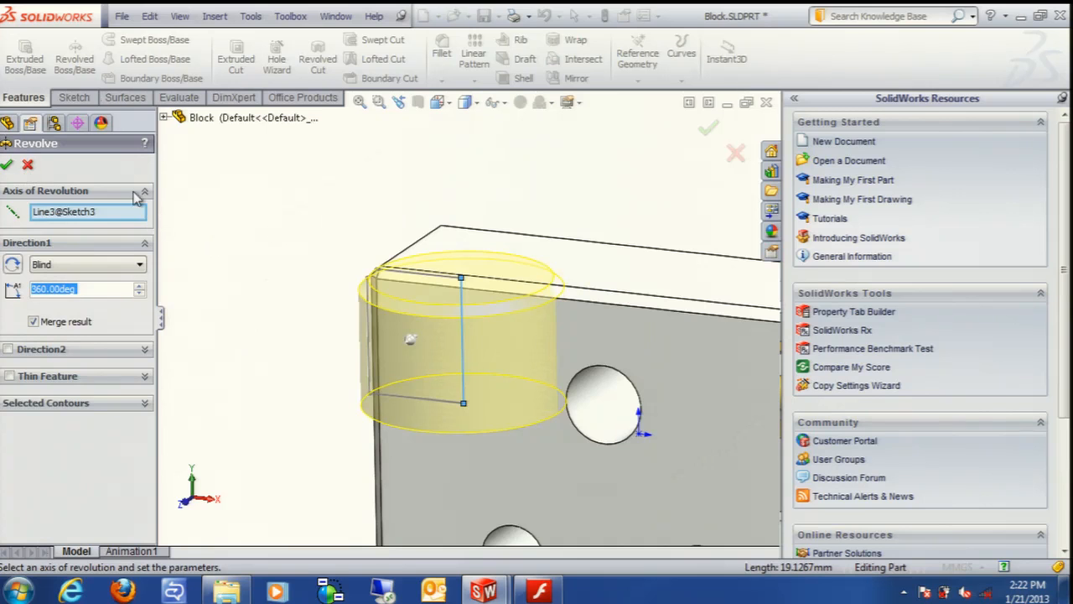
{"action": "middle_click_drag", "start_coordinate": [332, 251], "coordinate": [349, 272]}
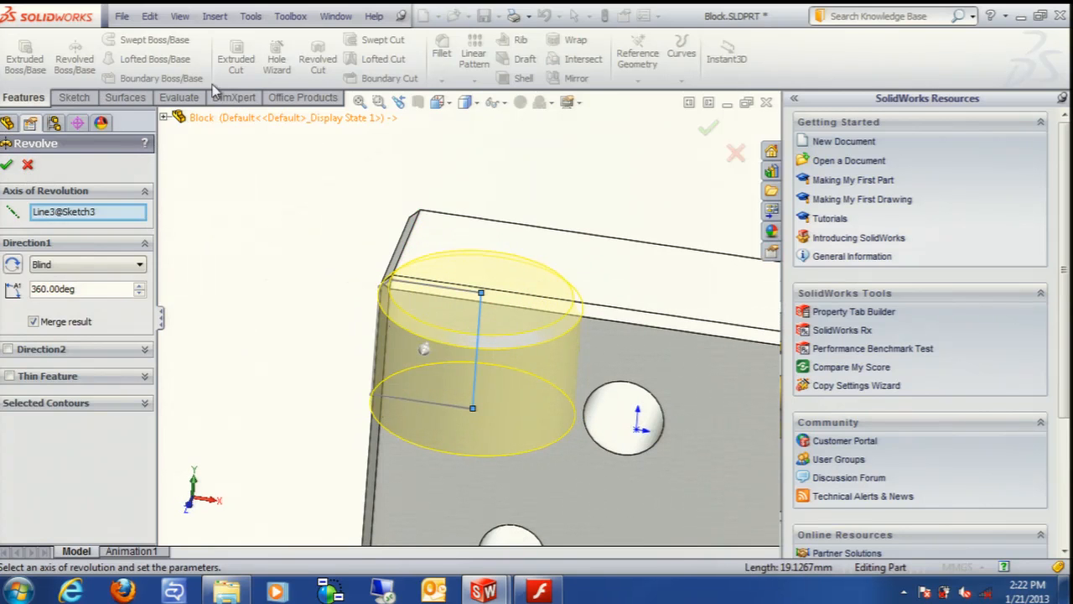
{"action": "left_click", "coordinate": [27, 165]}
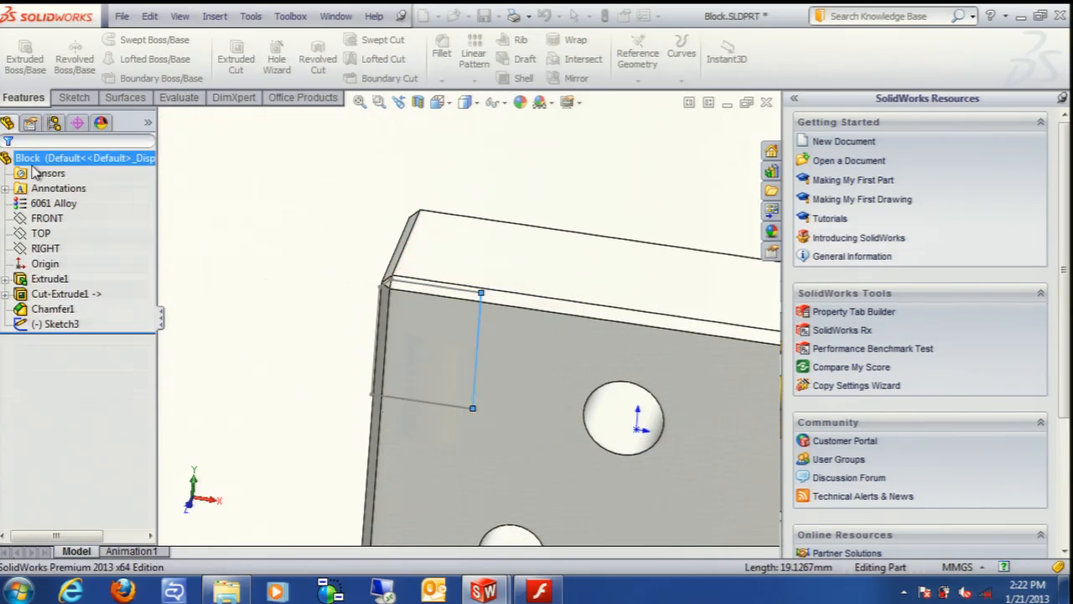
- Edit the corner sketch and change its vertical line to construction geometry
{"action": "left_click", "coordinate": [476, 355]}
{"action": "left_click", "coordinate": [522, 301]}
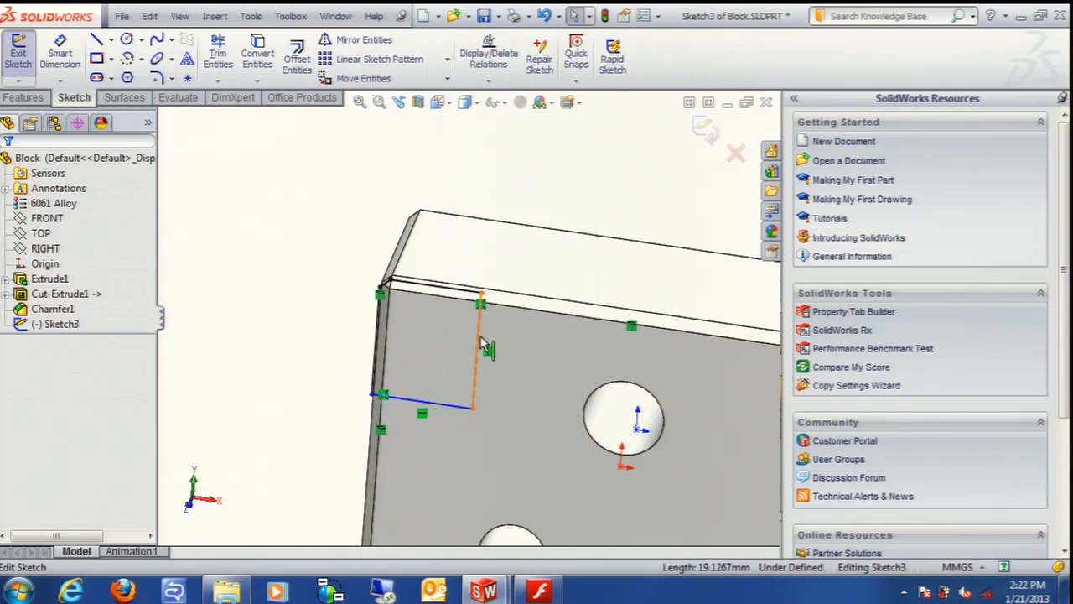
{"action": "left_click", "coordinate": [478, 339]}
{"action": "left_click", "coordinate": [110, 39]}
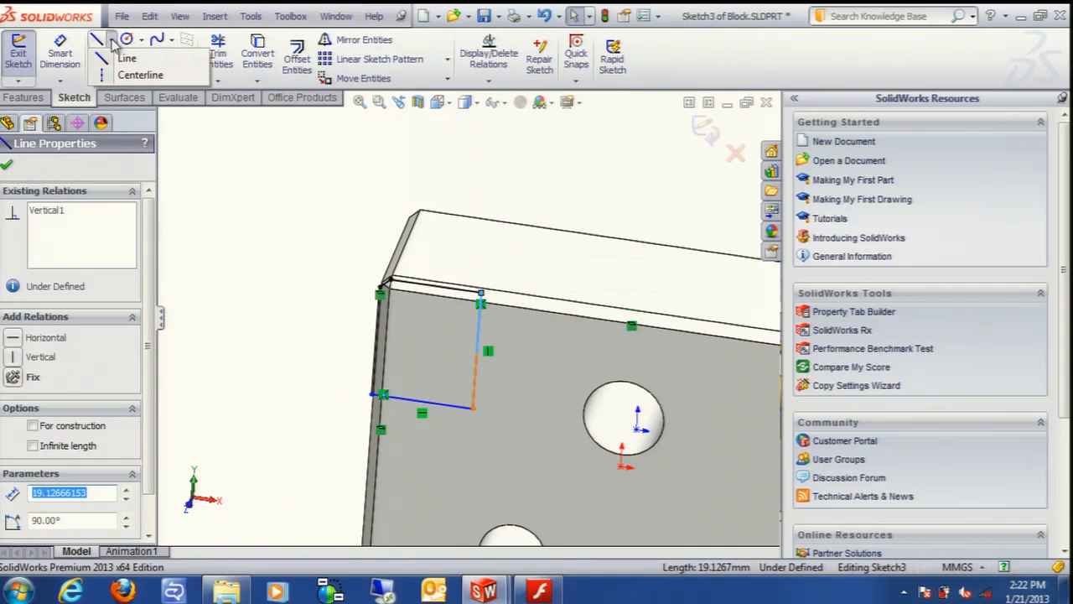
{"action": "left_click", "coordinate": [126, 74]}
{"action": "left_click", "coordinate": [277, 207]}
{"action": "key", "text": "Escape"}
{"action": "left_click", "coordinate": [478, 342]}
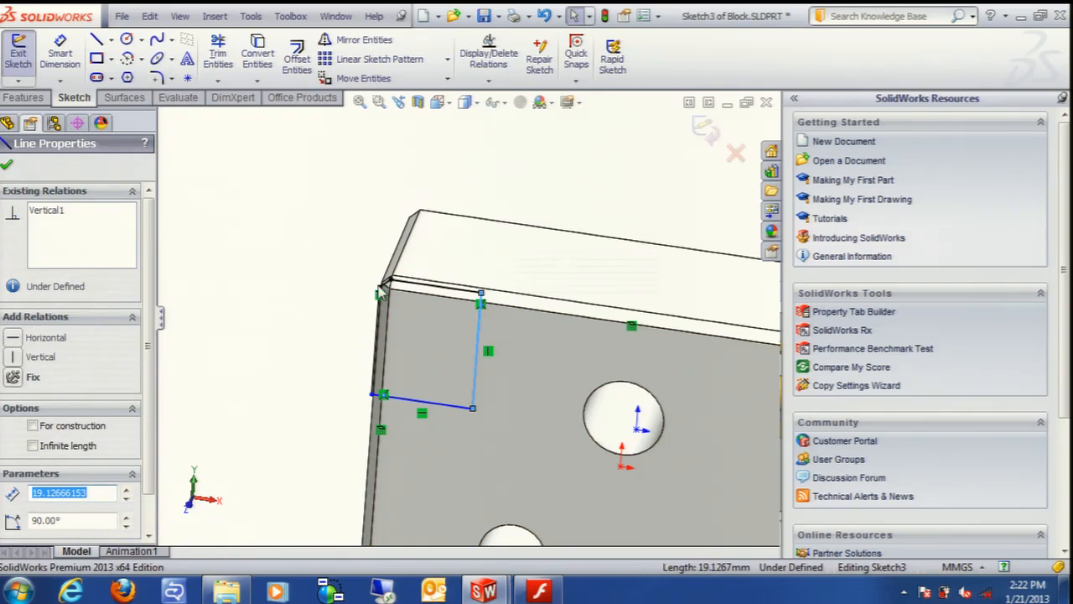
{"action": "left_click", "coordinate": [542, 272]}
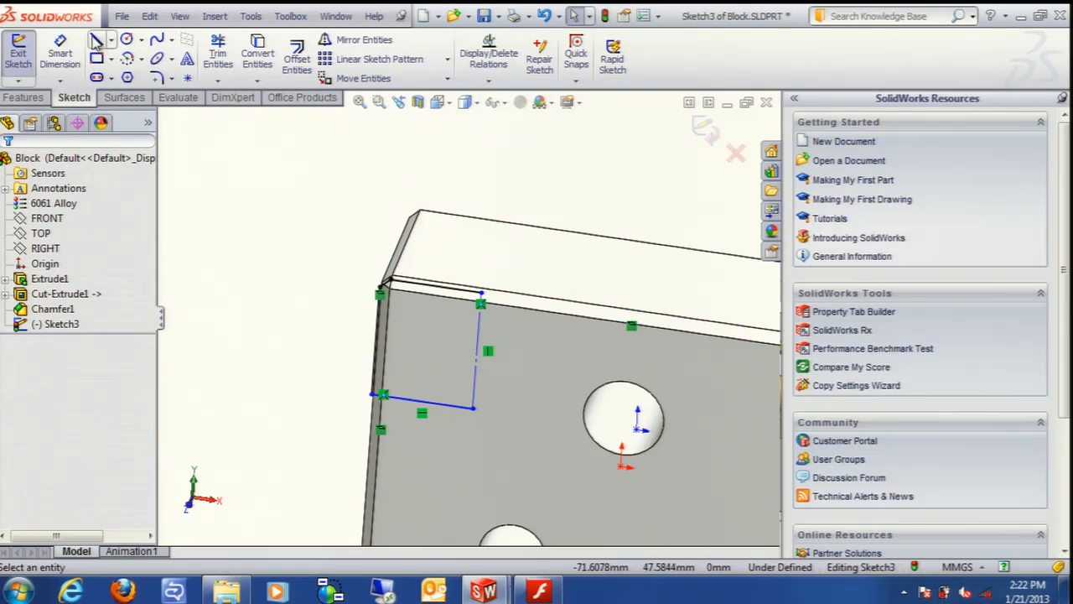
- Revolve the open corner sketch 360 degrees about its construction line, accepting automatic closing of the sketch and leaving Thin Feature off
{"action": "left_click", "coordinate": [39, 100]}
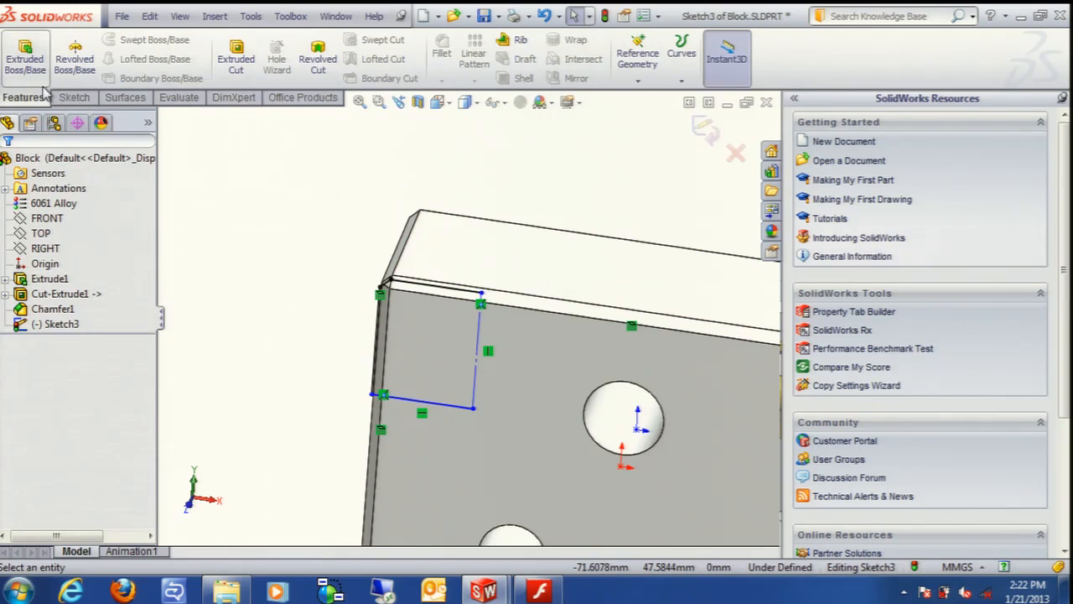
{"action": "left_click", "coordinate": [75, 57]}
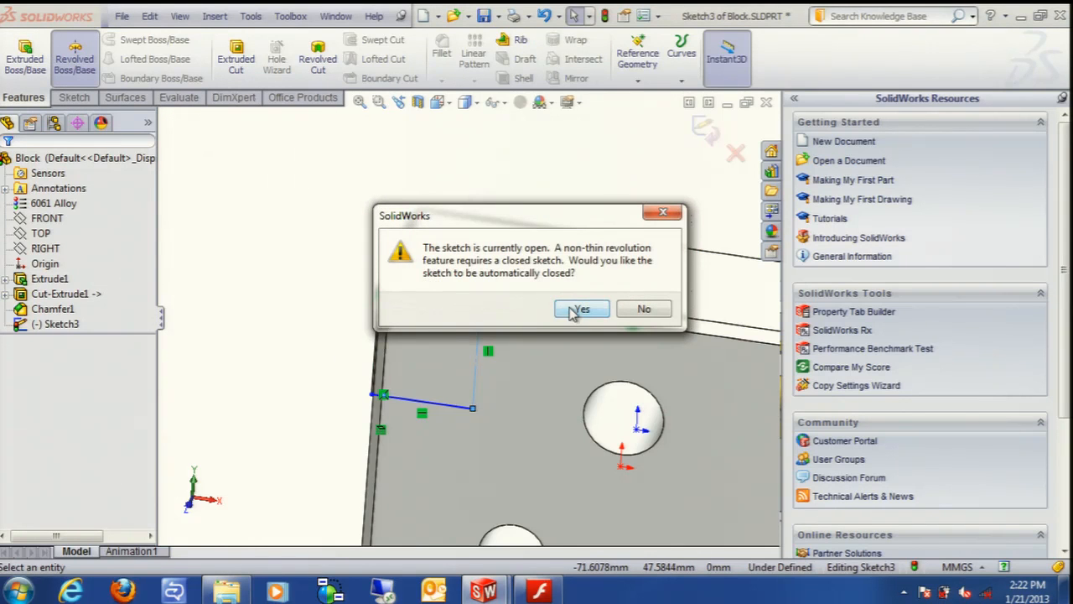
{"action": "left_click_drag", "start_coordinate": [560, 224], "coordinate": [377, 144]}
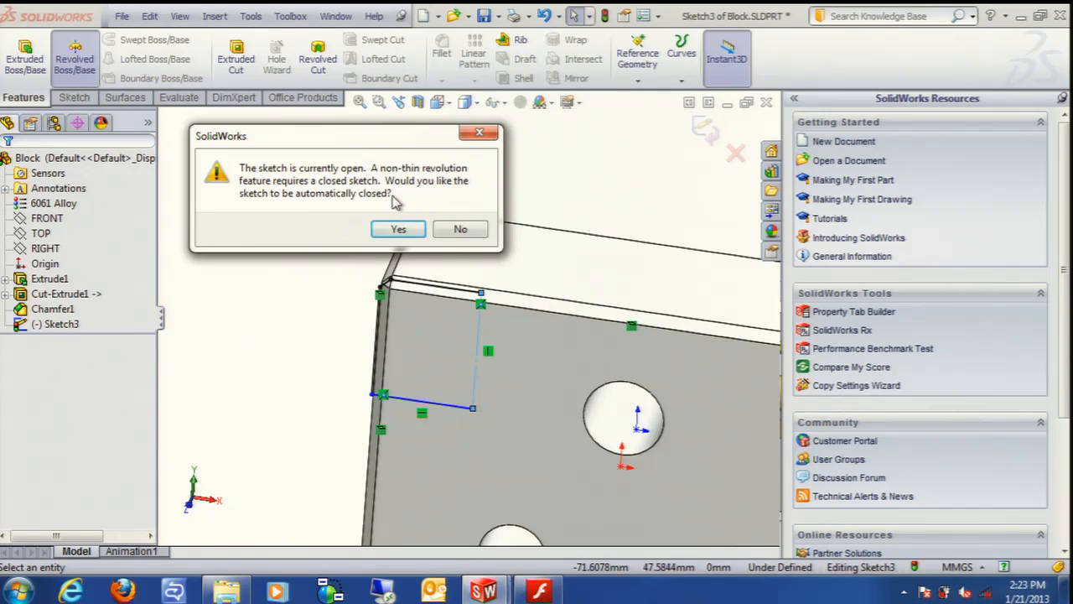
{"action": "left_click", "coordinate": [400, 233]}
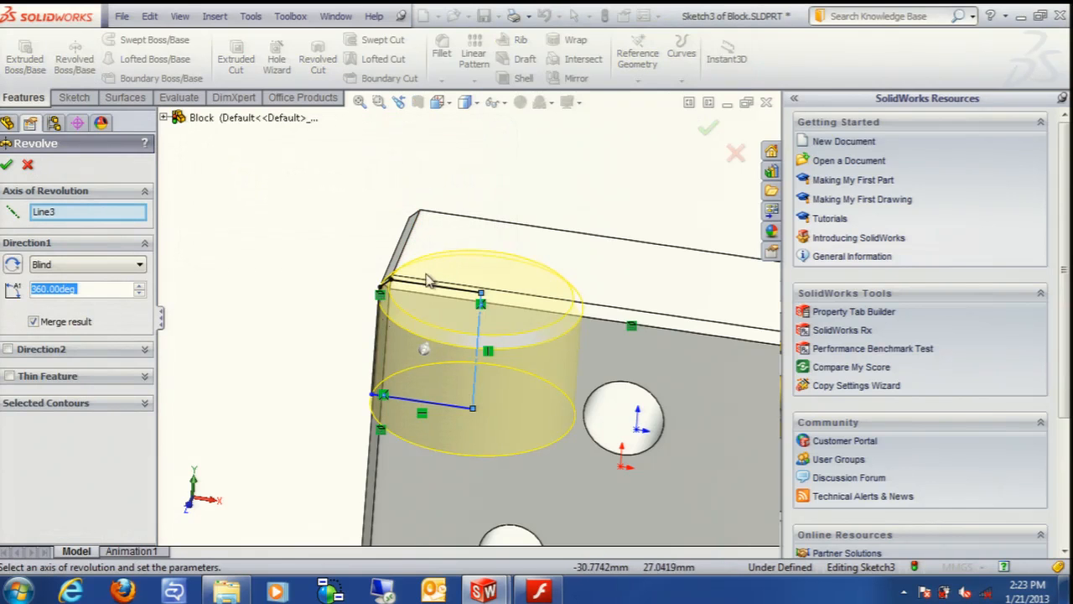
{"action": "middle_click_drag", "start_coordinate": [384, 358], "coordinate": [378, 376]}
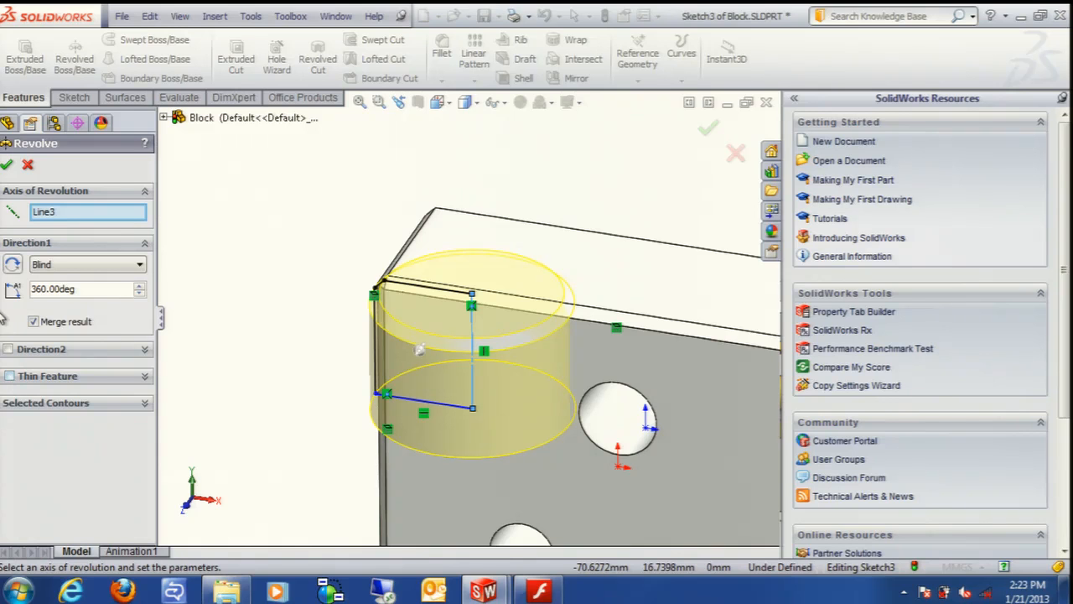
{"action": "left_click", "coordinate": [8, 378]}
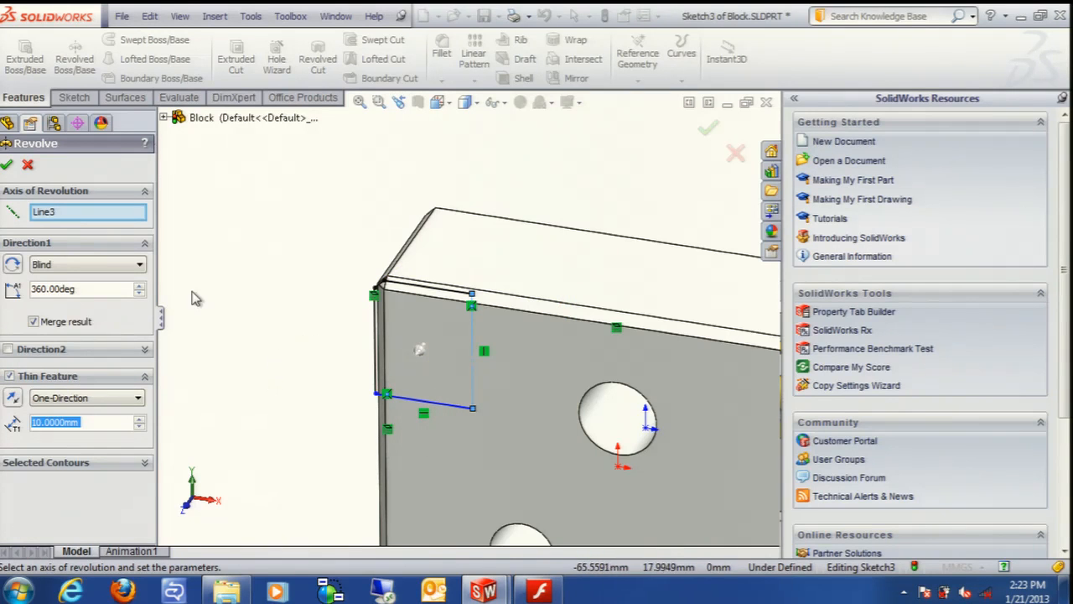
{"action": "left_click", "coordinate": [8, 377]}
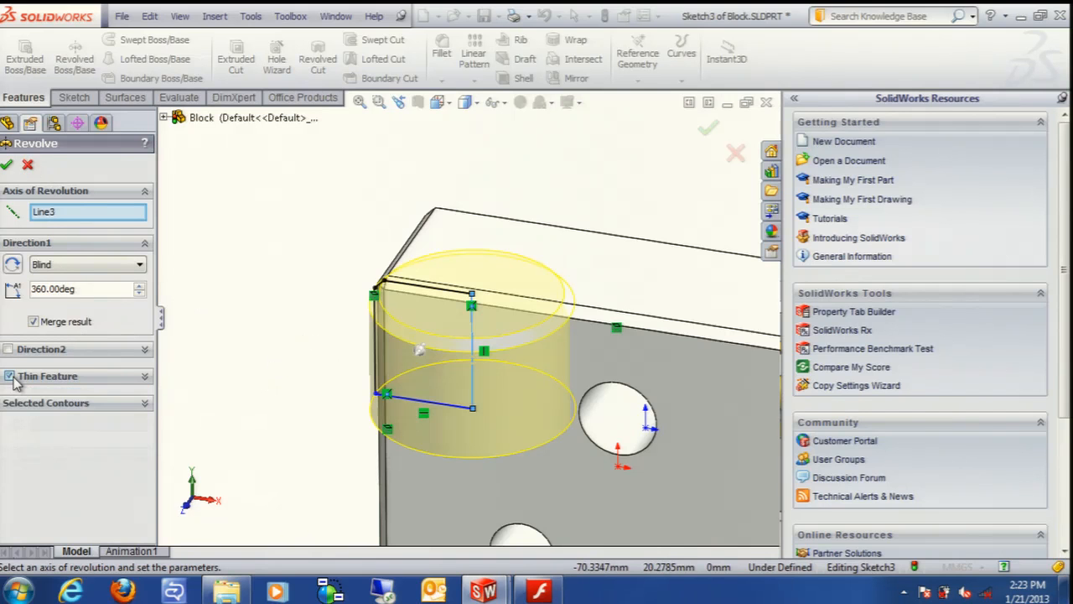
{"action": "left_click", "coordinate": [8, 168]}
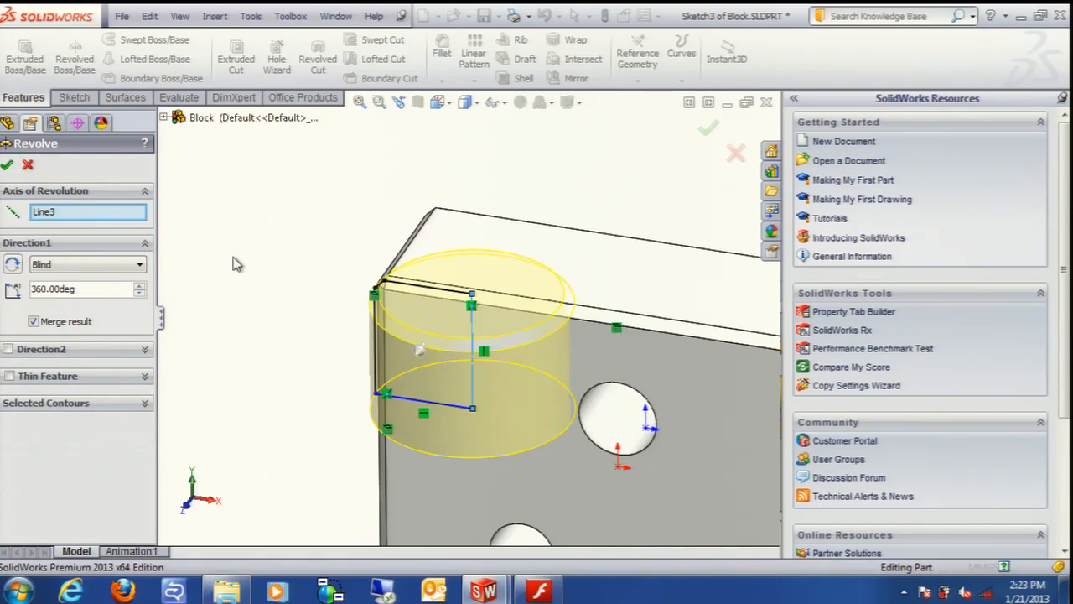
- Expand the corner's revolved boss in the feature tree and review its definition without changing any settings
{"action": "left_click", "coordinate": [5, 324]}
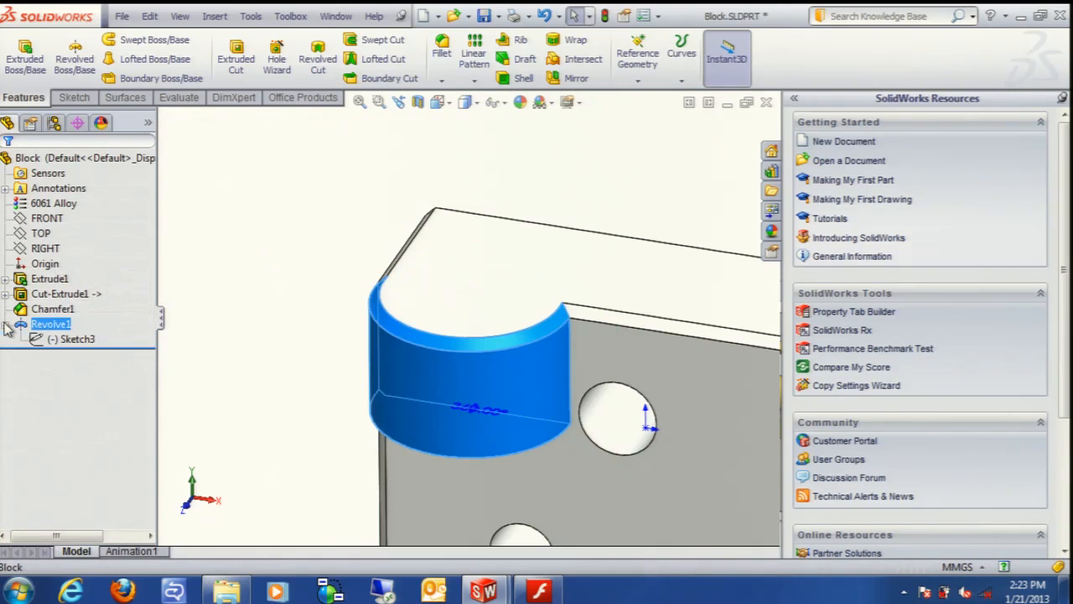
{"action": "right_click", "coordinate": [50, 324]}
{"action": "left_click", "coordinate": [61, 274]}
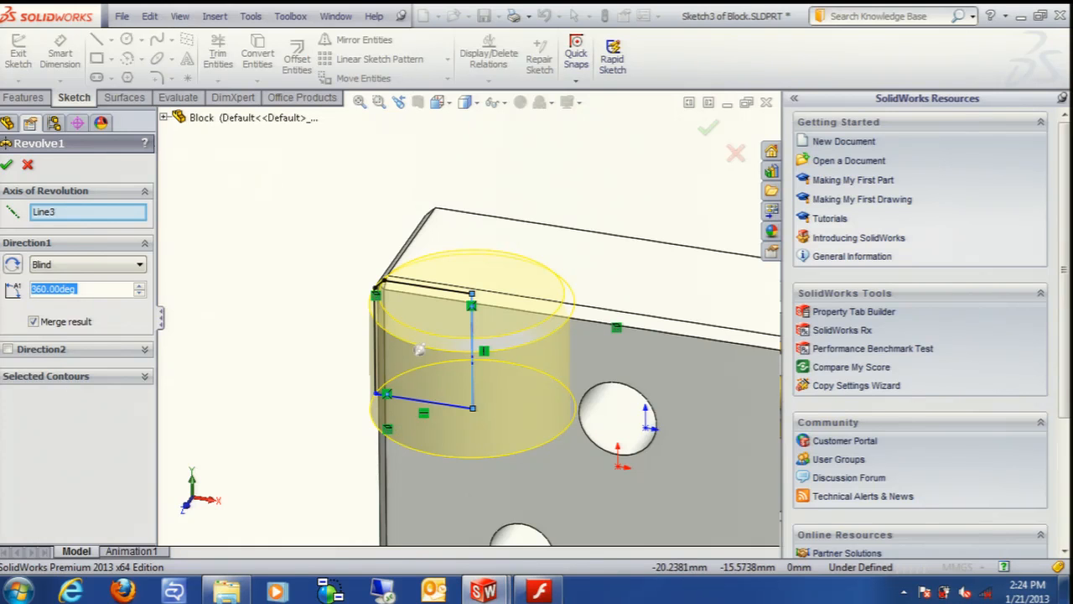
{"action": "left_click", "coordinate": [6, 164]}
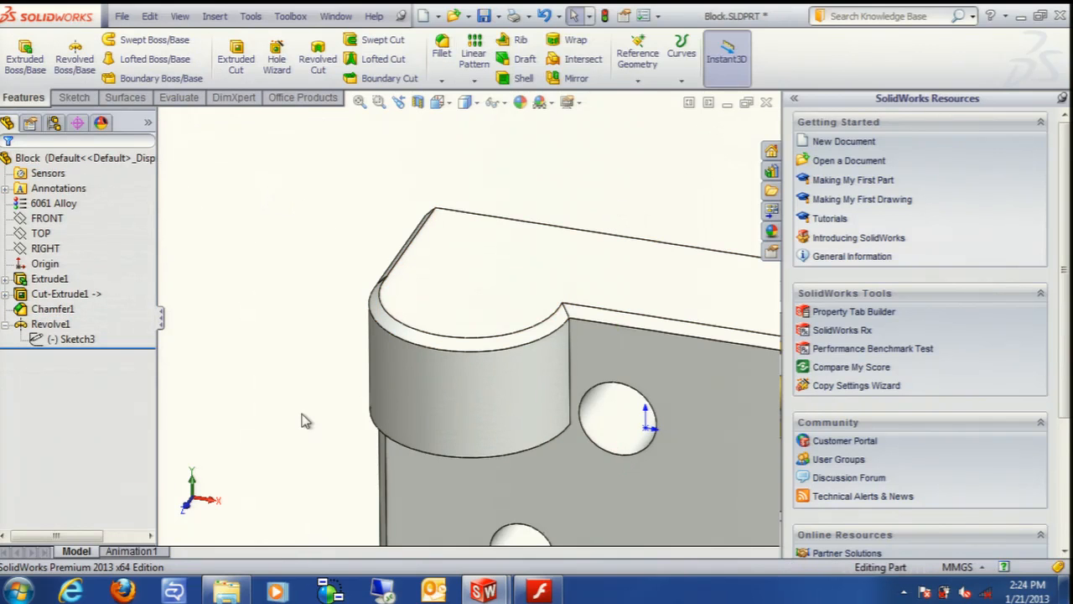
- Delete the corner's revolved boss feature while keeping its sketch
{"action": "right_click", "coordinate": [51, 324]}
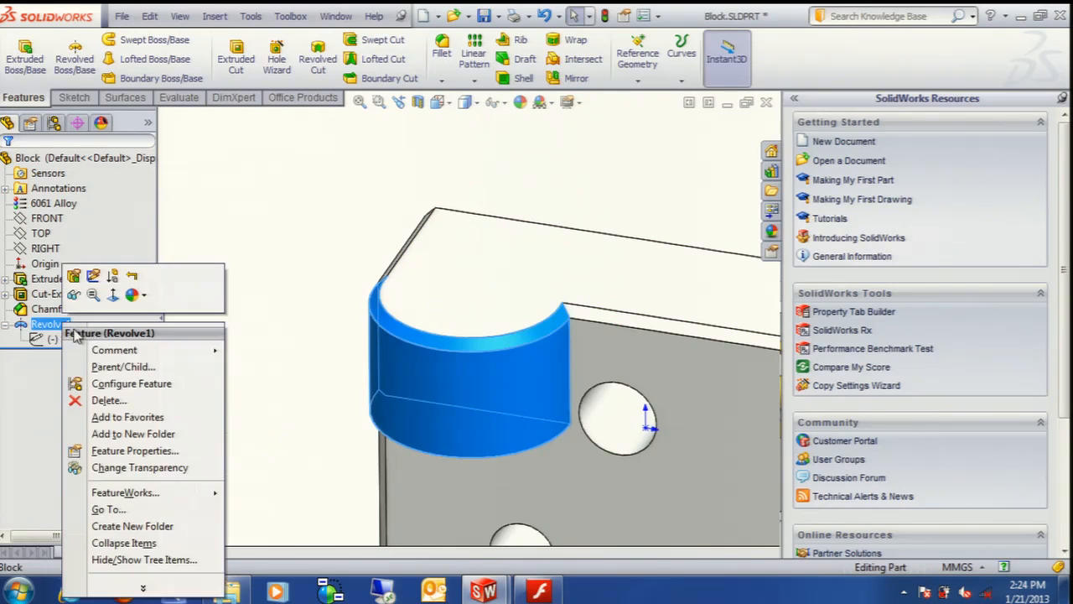
{"action": "left_click", "coordinate": [124, 409]}
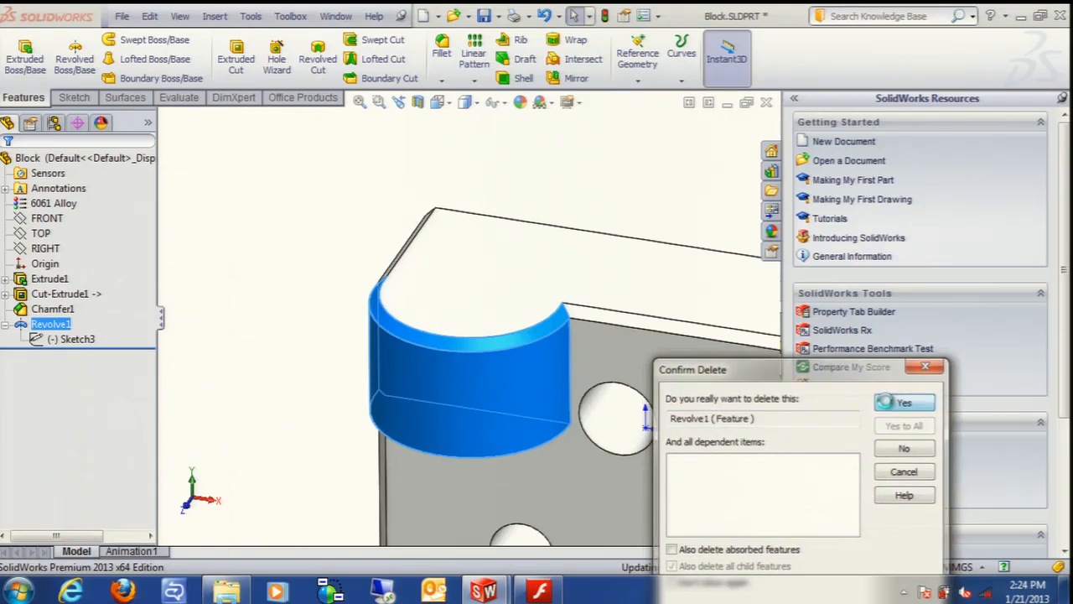
{"action": "left_click", "coordinate": [900, 403]}
{"action": "left_click", "coordinate": [549, 593]}
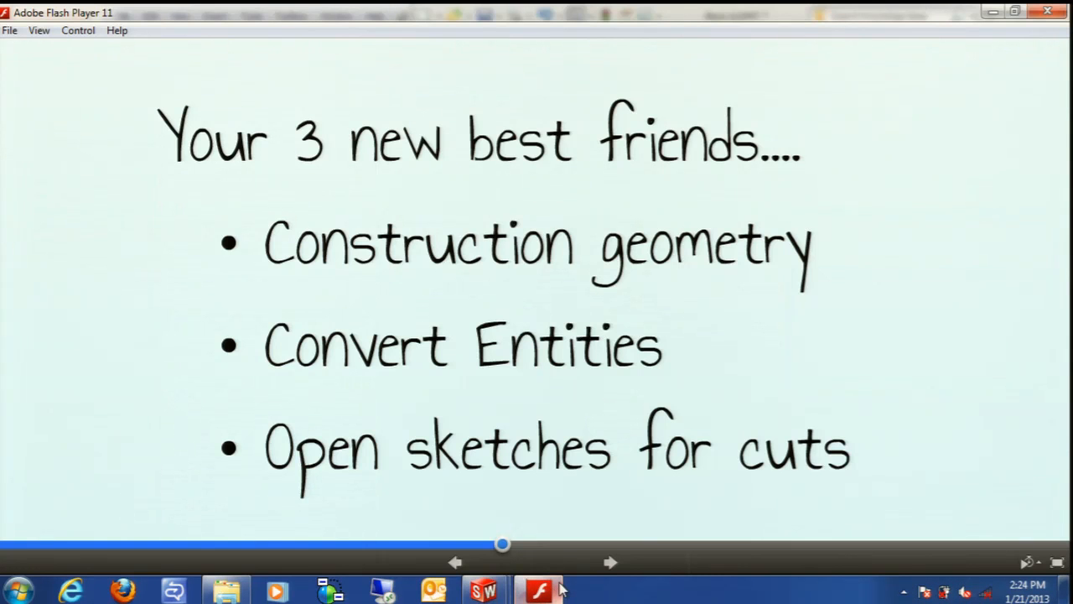
{"action": "key", "text": "Right"}
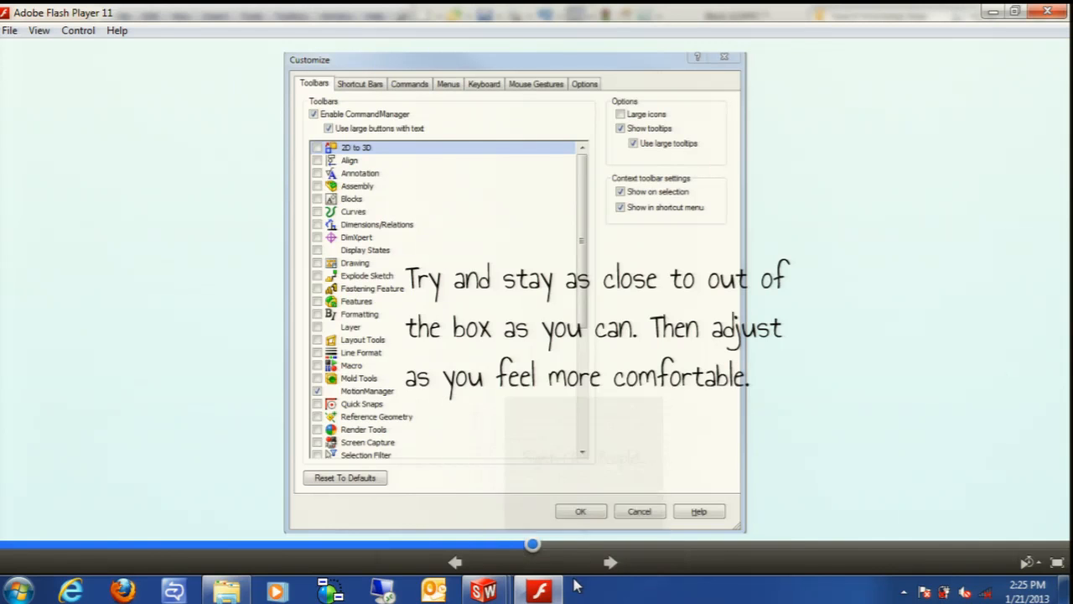
{"action": "mouse_move", "coordinate": [566, 592]}
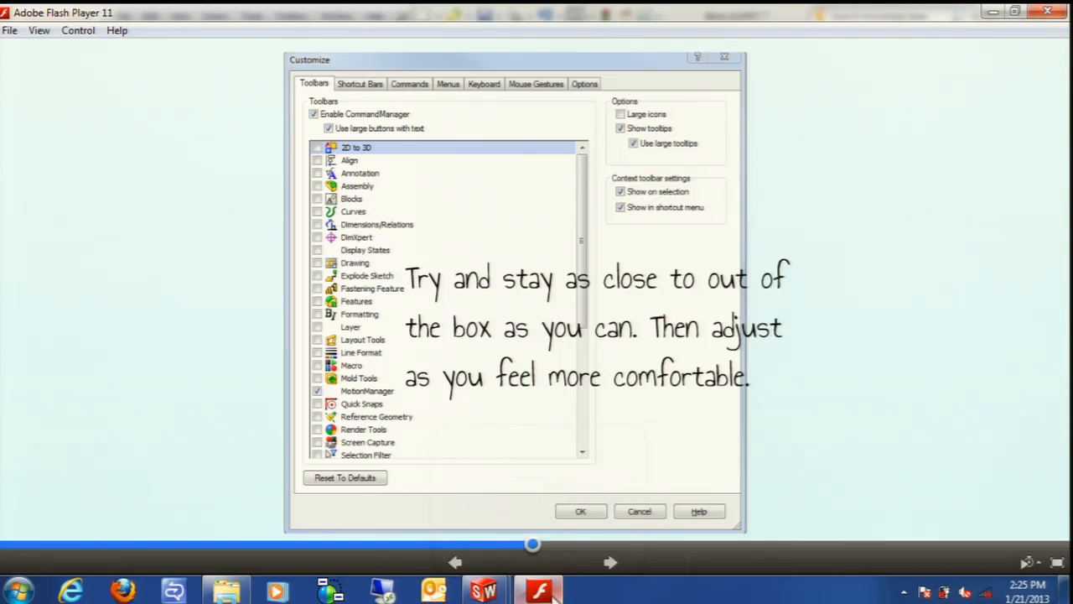
{"action": "left_click", "coordinate": [625, 566]}
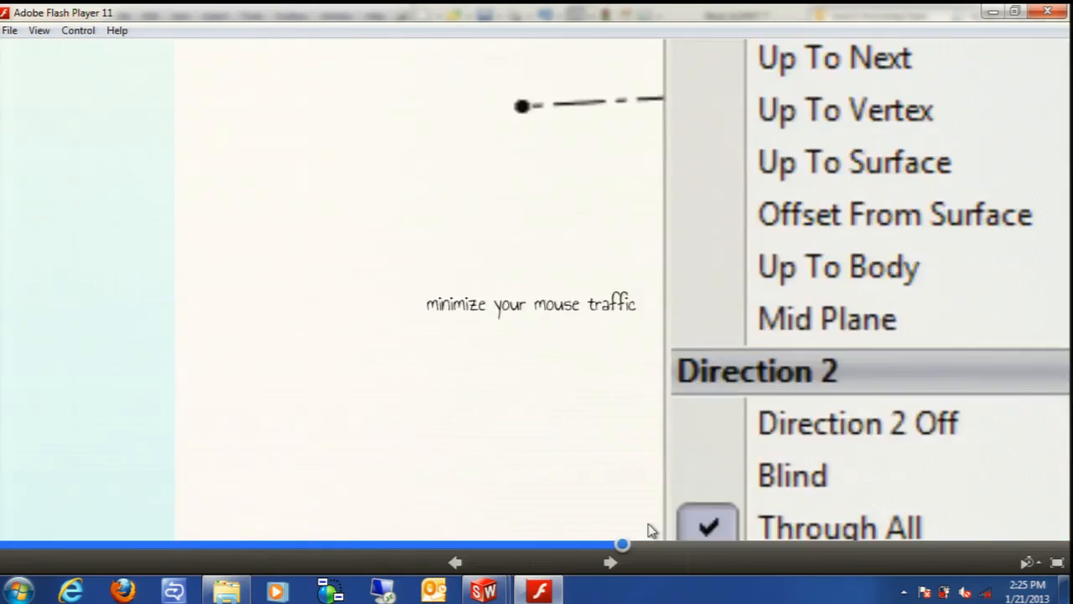
{"action": "key", "text": "Left"}
{"action": "key", "text": "Left"}
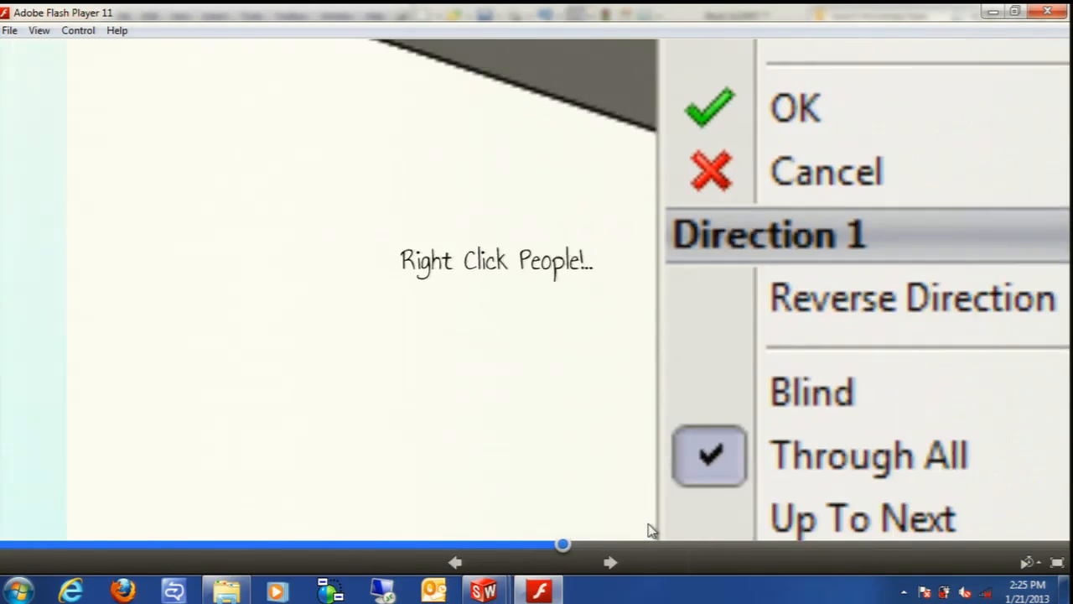
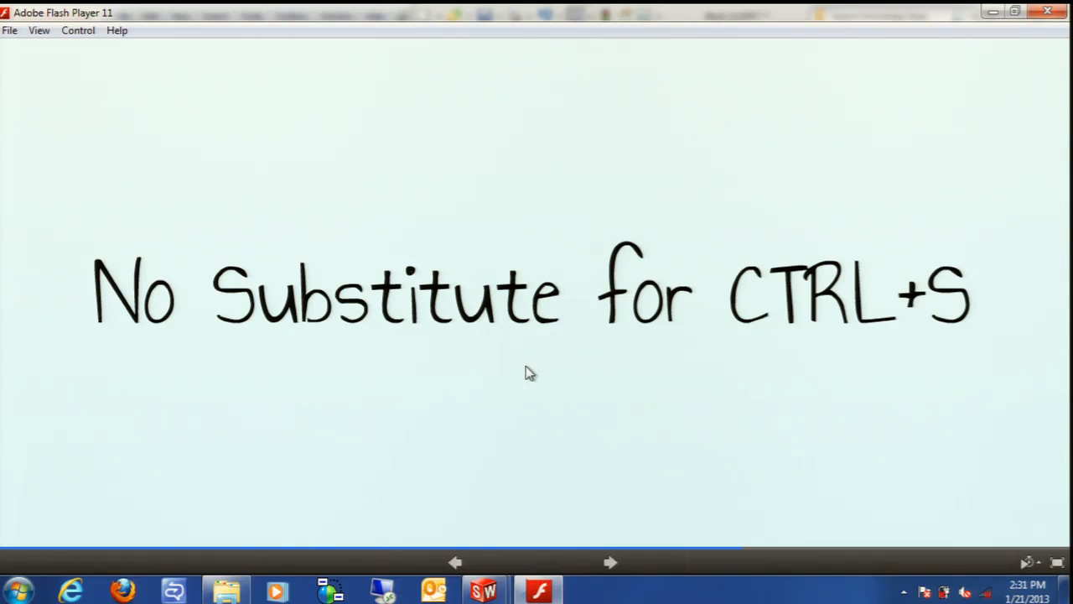
- Switch to the Spring With 2 Blocks assembly in SolidWorks, decline the rebuild, and open the Block part from it
{"action": "mouse_move", "coordinate": [490, 592]}
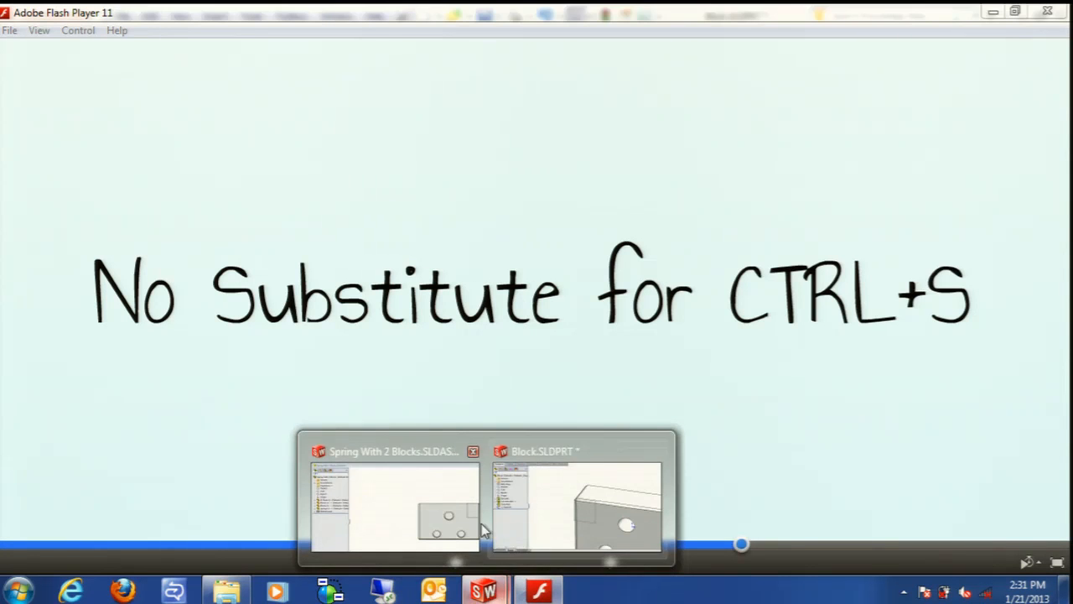
{"action": "left_click", "coordinate": [436, 503]}
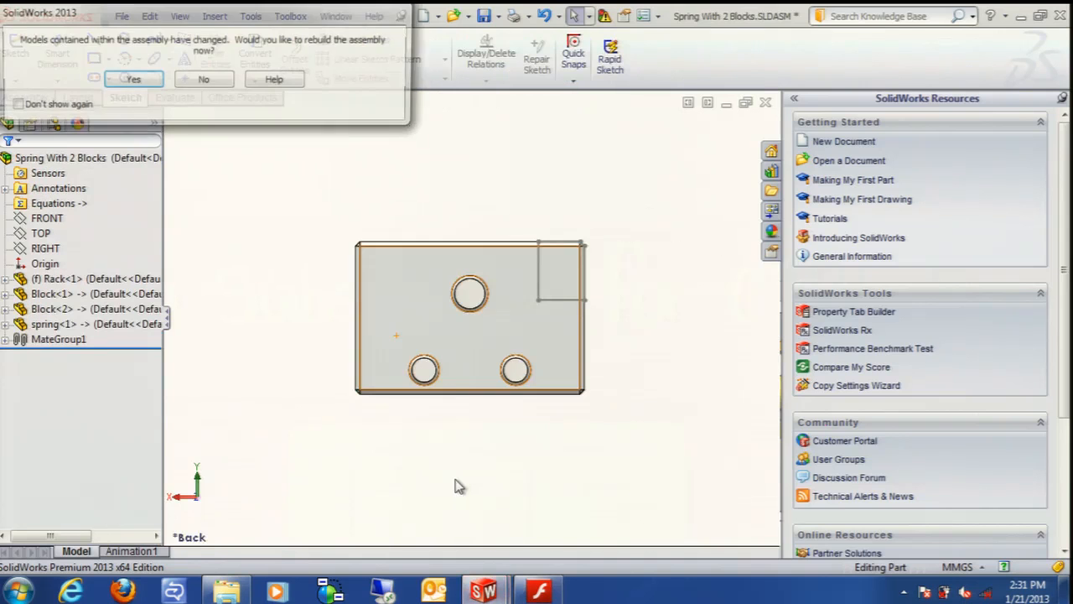
{"action": "left_click", "coordinate": [206, 80]}
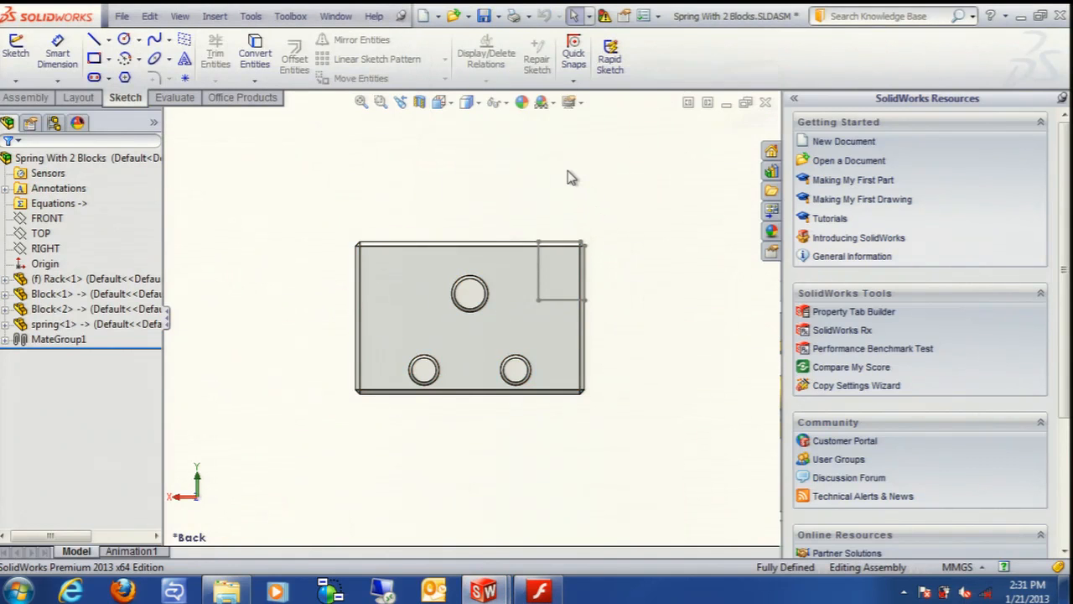
{"action": "left_click", "coordinate": [418, 307]}
{"action": "left_click", "coordinate": [450, 198]}
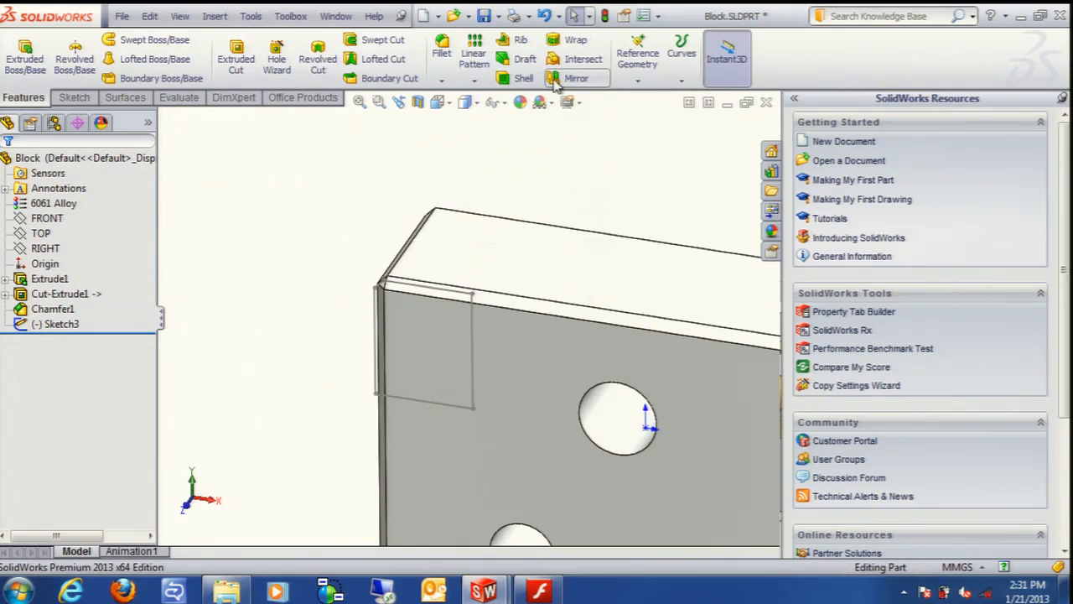
- Show the block in Front view and inspect the context menus of the background and base extrusion, plus the part shortcut bar
{"action": "left_click", "coordinate": [439, 104]}
{"action": "left_click", "coordinate": [460, 158]}
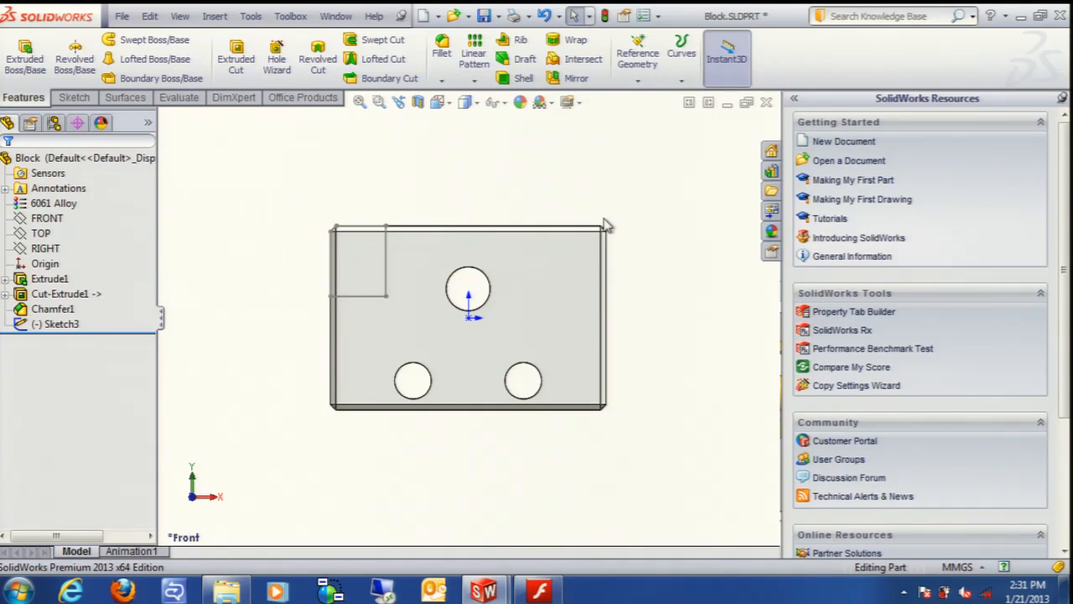
{"action": "right_click", "coordinate": [609, 186]}
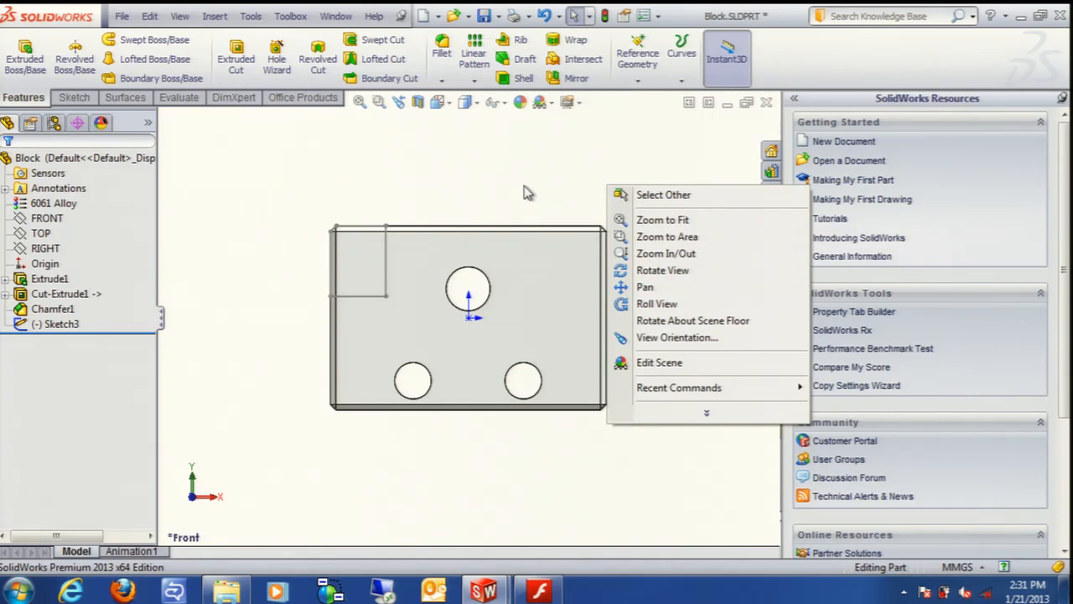
{"action": "right_click", "coordinate": [66, 285]}
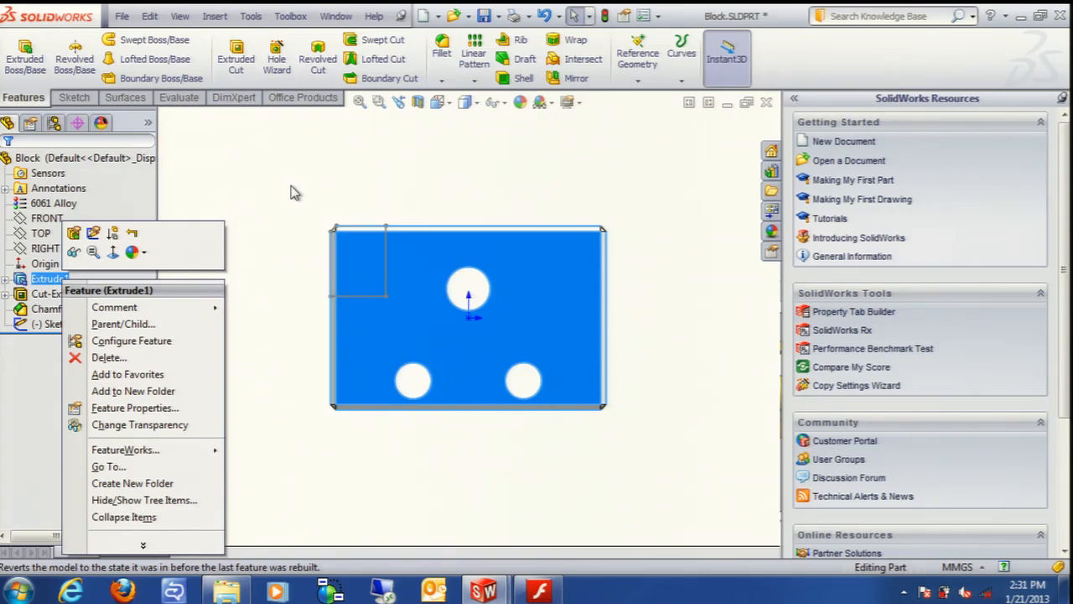
{"action": "left_click", "coordinate": [340, 192]}
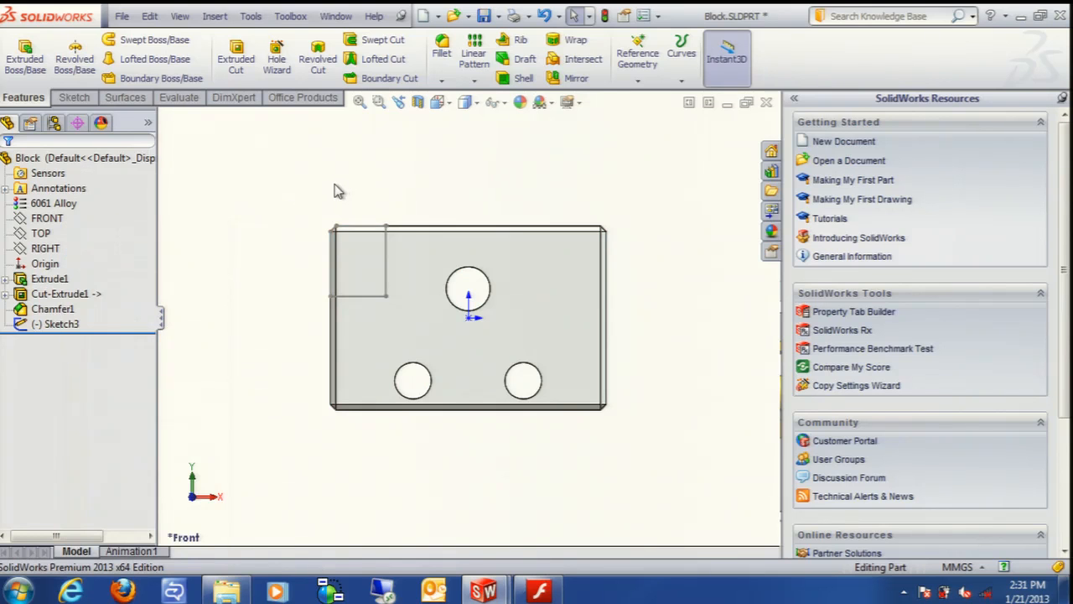
{"action": "key", "text": "s"}
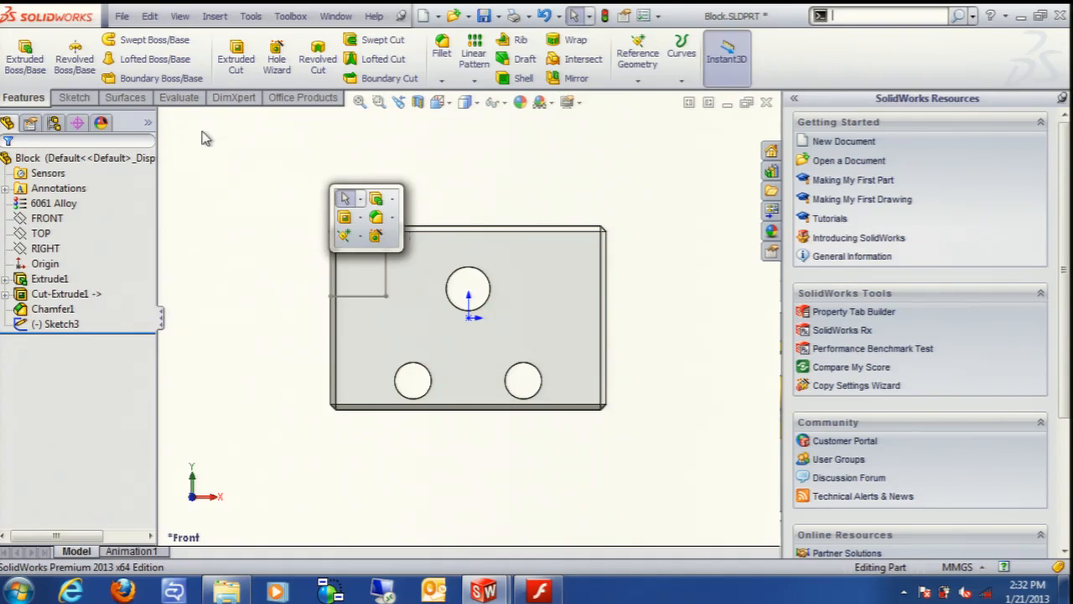
- Open the corner sketch for editing and bring up the sketch shortcut bar
{"action": "left_click", "coordinate": [379, 296]}
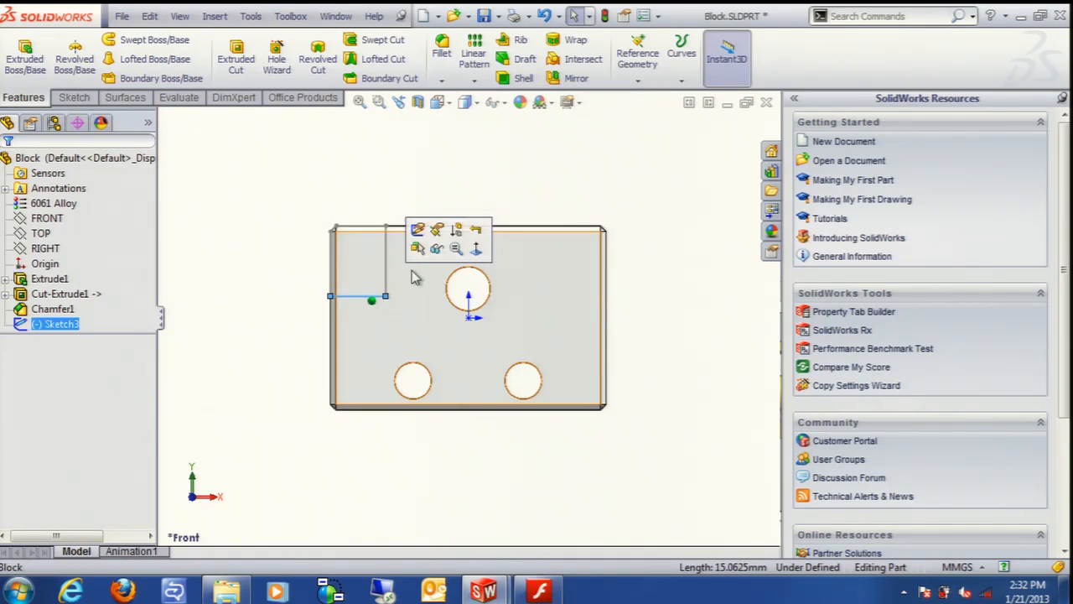
{"action": "left_click", "coordinate": [418, 230]}
{"action": "key", "text": "s"}
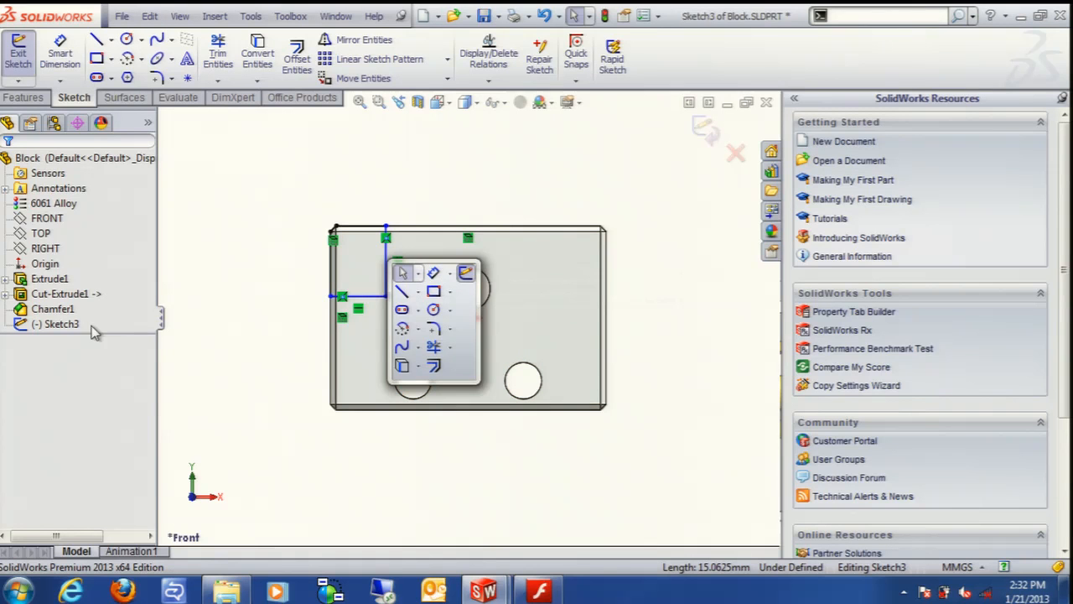
{"action": "type", "text": "ss"}
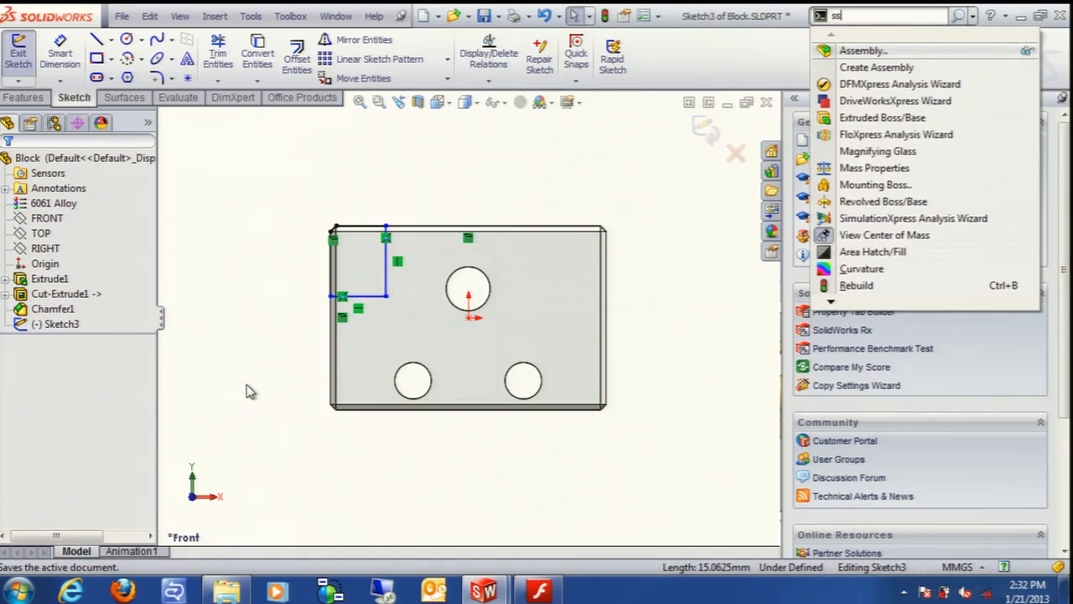
{"action": "left_click", "coordinate": [249, 392]}
- Display the sketch shortcut bar beside the block and open its customization settings
{"action": "key", "text": "s"}
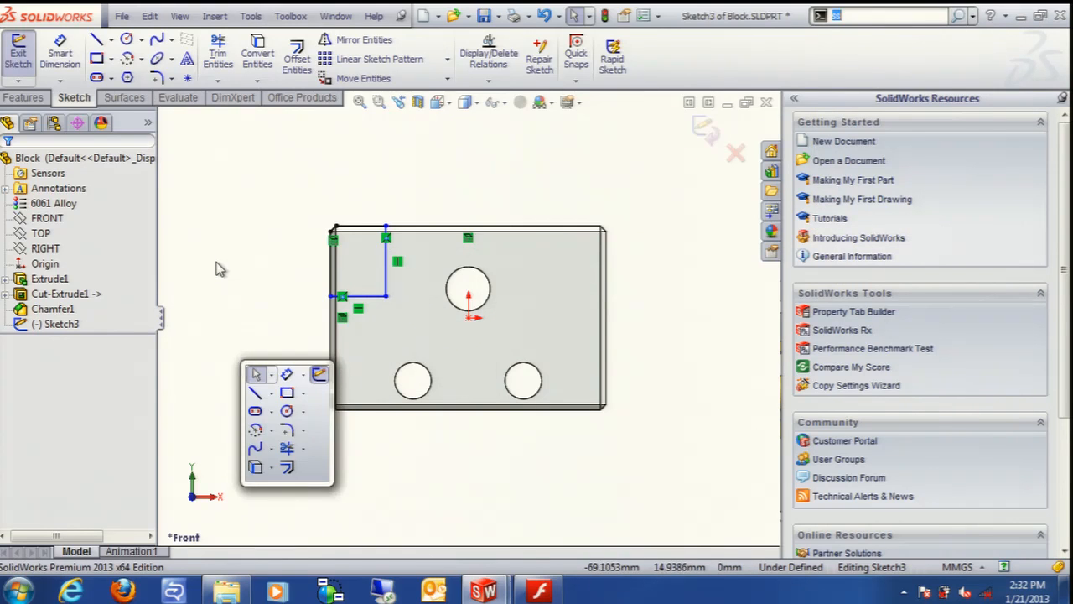
{"action": "key", "text": "s"}
{"action": "key", "text": "s"}
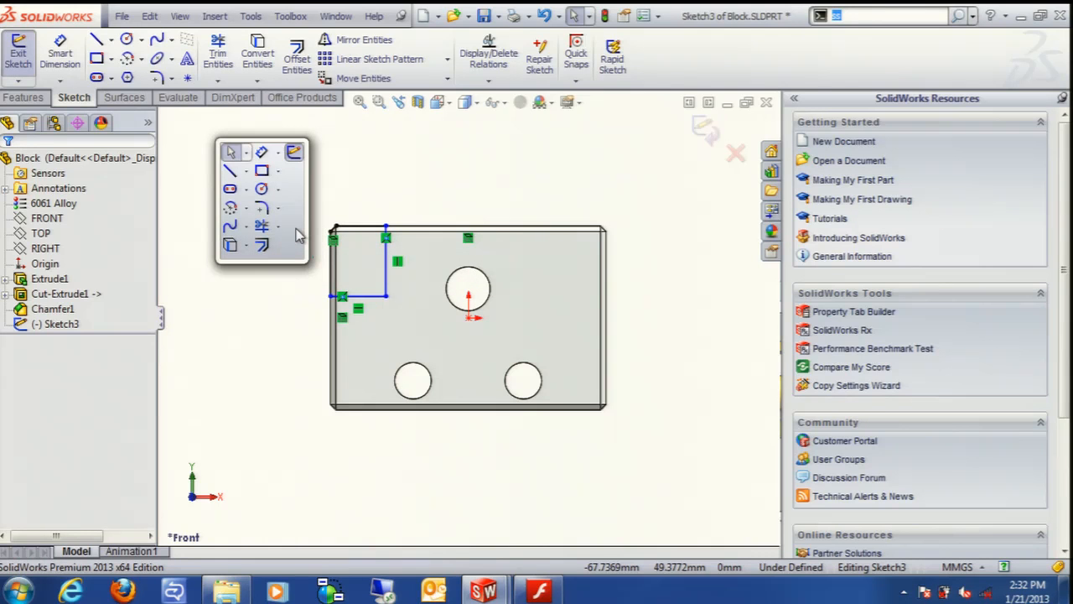
{"action": "right_click", "coordinate": [299, 236]}
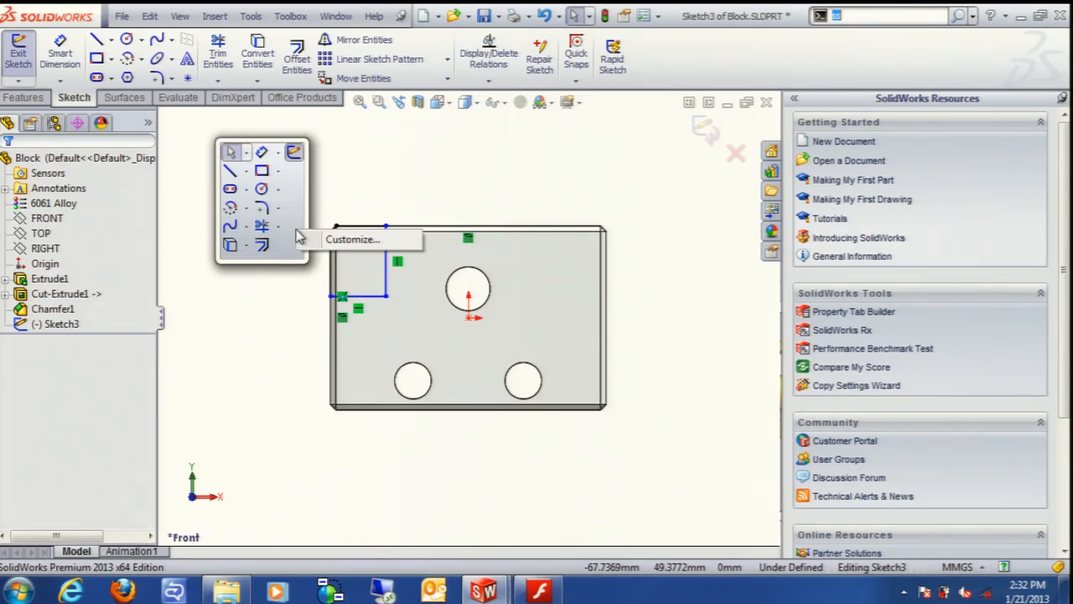
{"action": "left_click", "coordinate": [340, 240]}
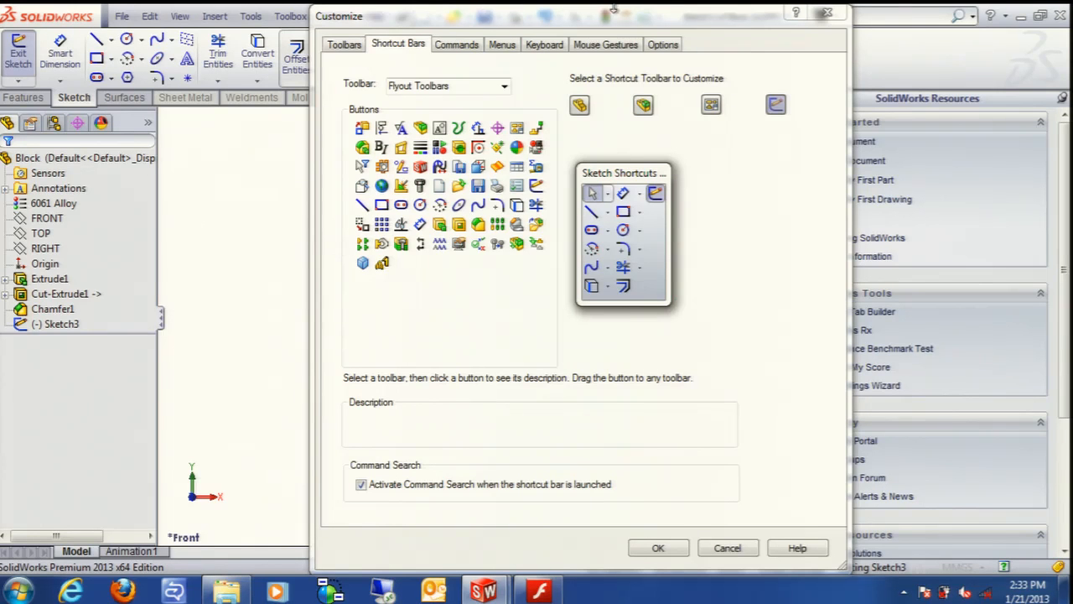
- Reshape the Sketch Shortcuts toolbar into a wider layout, move it clear of the button list, and cancel the customization
{"action": "mouse_move", "coordinate": [568, 235]}
{"action": "left_mouse_down"}
{"action": "mouse_move", "coordinate": [463, 240]}
{"action": "mouse_move", "coordinate": [506, 267]}
{"action": "mouse_move", "coordinate": [533, 266]}
{"action": "mouse_move", "coordinate": [463, 265]}
{"action": "left_mouse_up"}
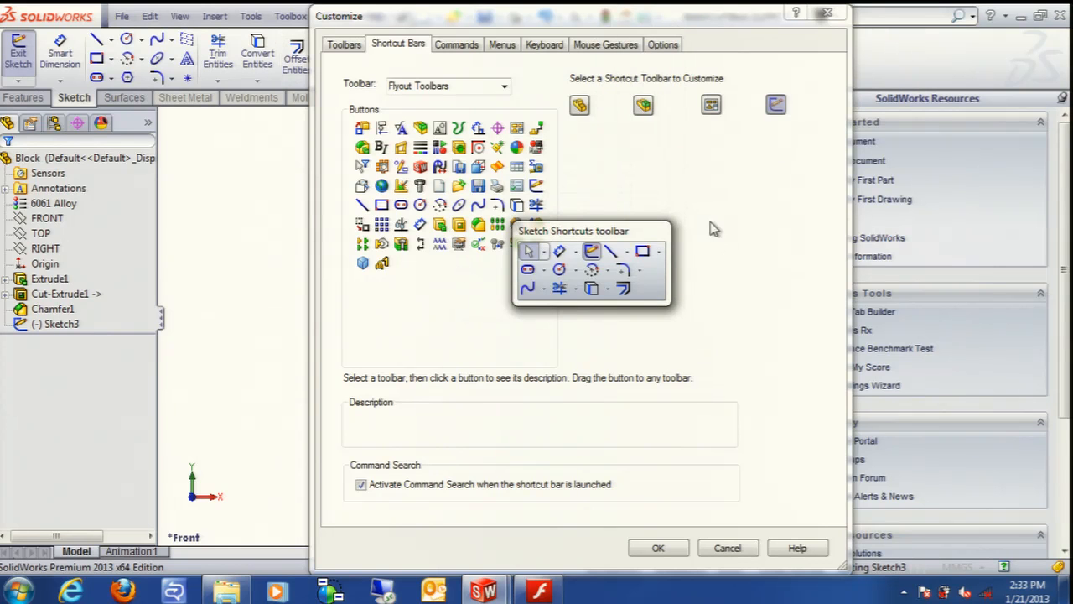
{"action": "mouse_move", "coordinate": [641, 233]}
{"action": "left_mouse_down"}
{"action": "mouse_move", "coordinate": [290, 191]}
{"action": "mouse_move", "coordinate": [260, 160]}
{"action": "left_mouse_up"}
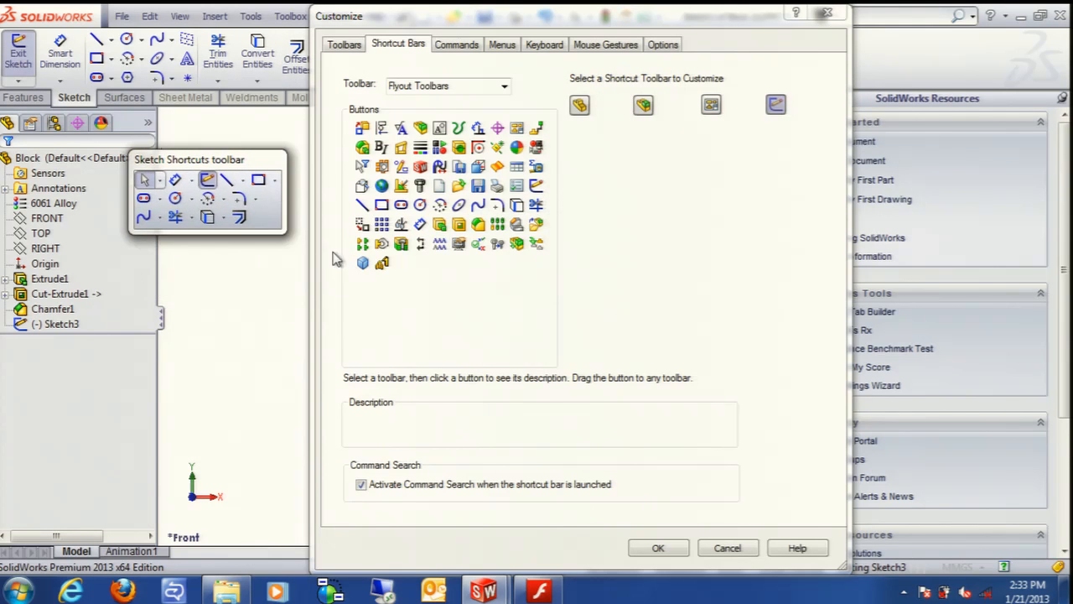
{"action": "left_click", "coordinate": [726, 547]}
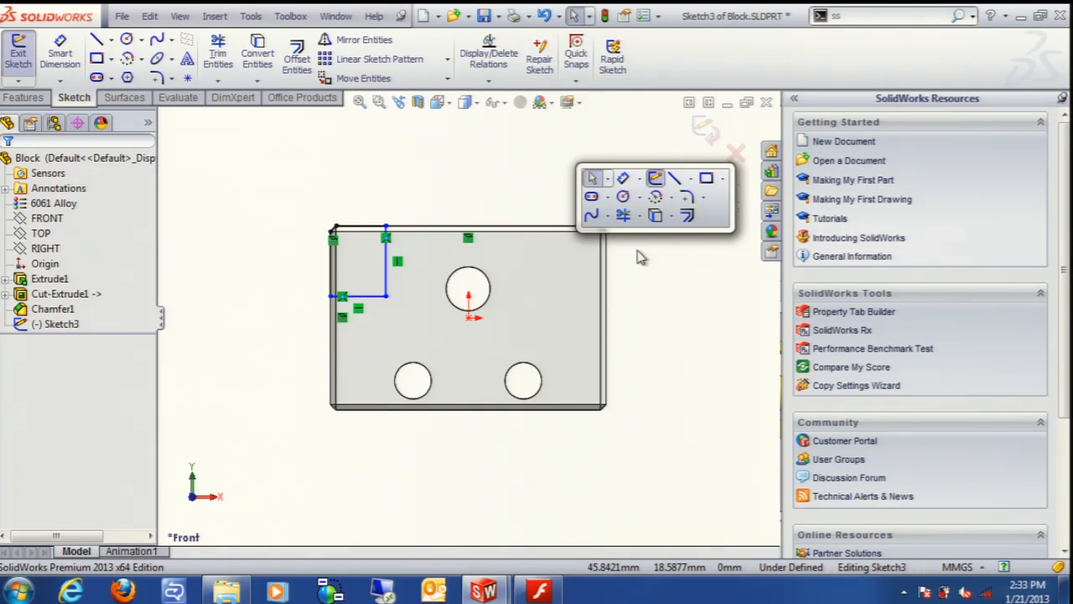
- Dismiss the sketch shortcut bar, clear the command search, and exit the corner sketch
{"action": "type", "text": "ssssssss"}
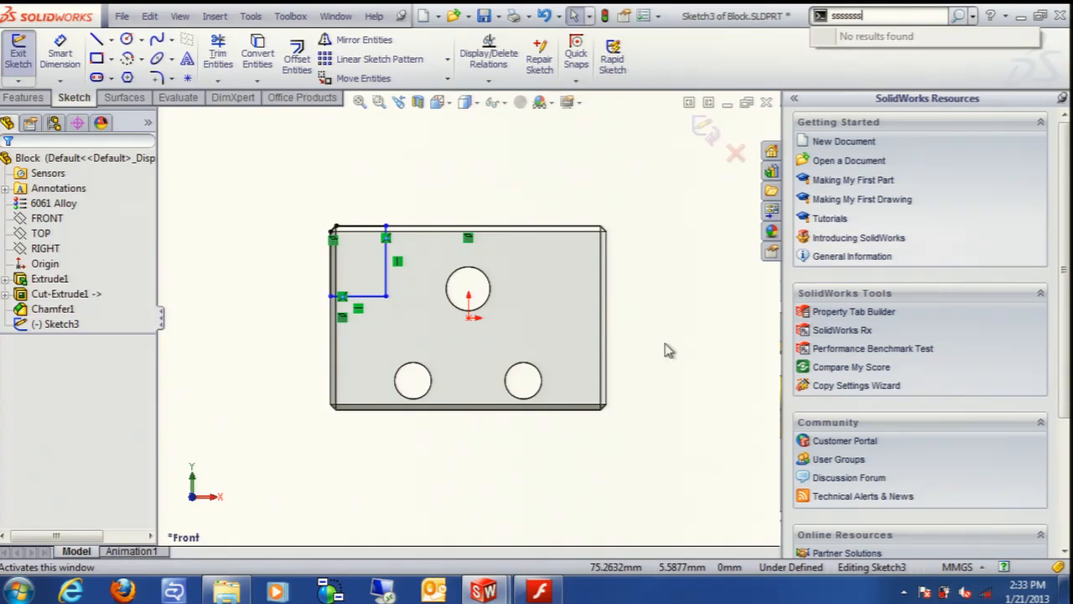
{"action": "left_click", "coordinate": [659, 346]}
{"action": "left_click", "coordinate": [860, 13]}
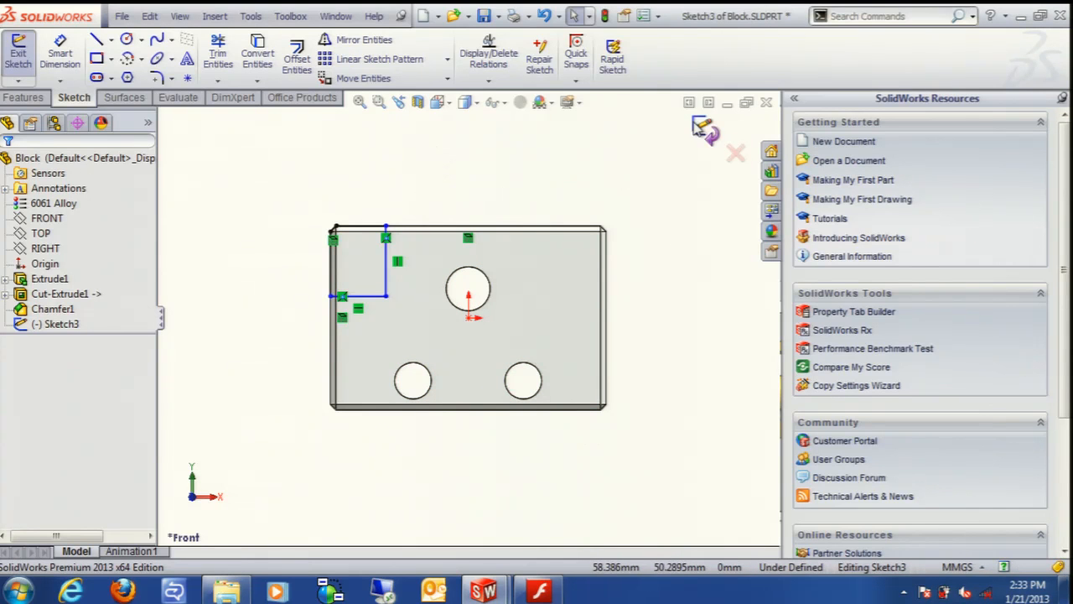
{"action": "left_click", "coordinate": [705, 131]}
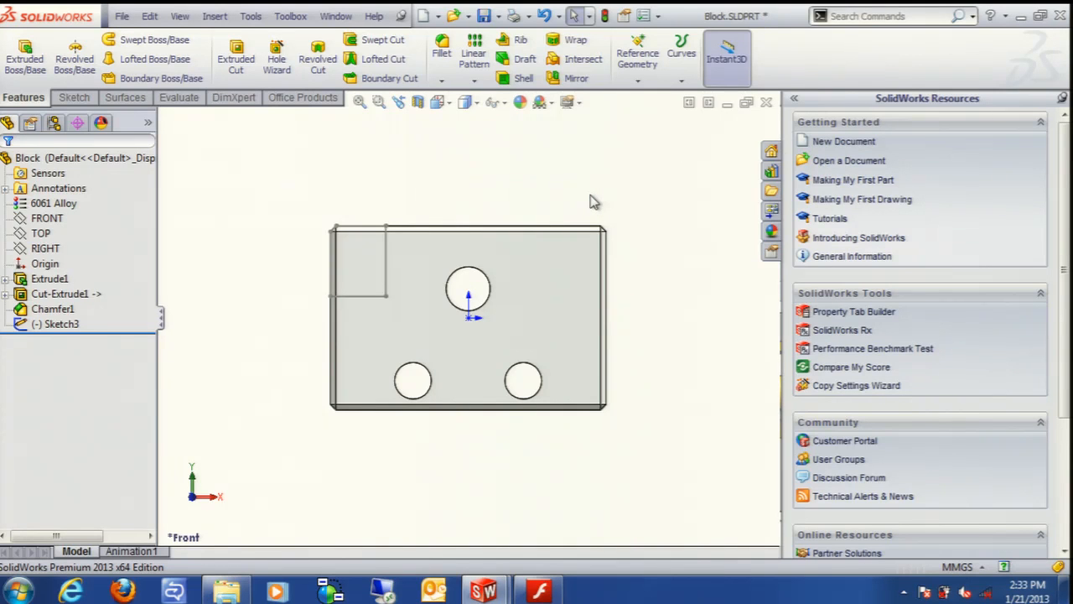
- View the Toolbox setup slide in Flash Player, switch back to the Spring With 2 Blocks assembly in SolidWorks, and decline the rebuild
{"action": "left_click", "coordinate": [553, 593]}
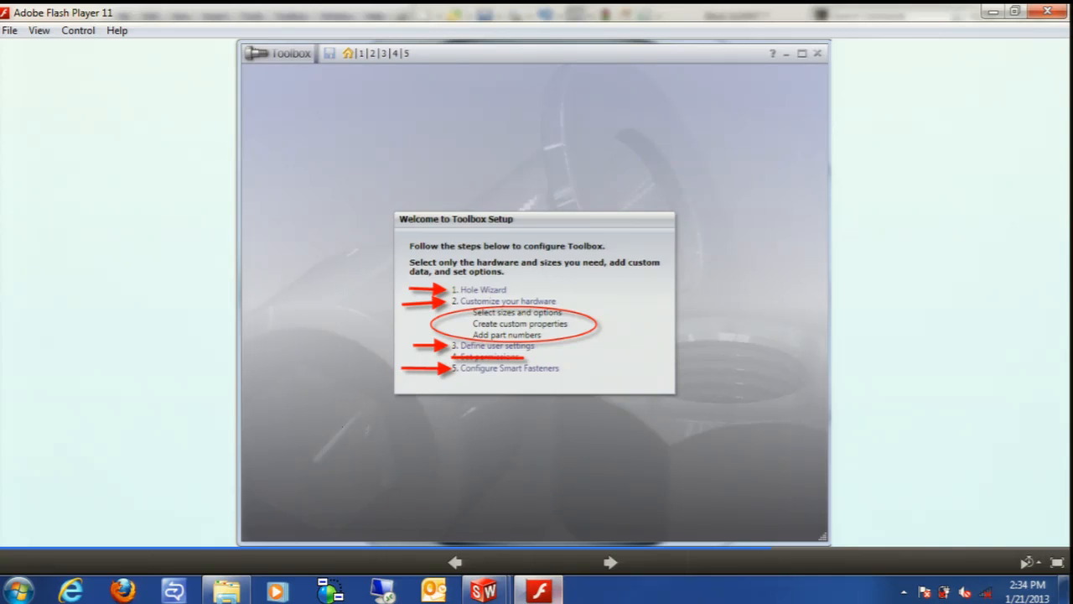
{"action": "left_click", "coordinate": [495, 593]}
{"action": "left_click", "coordinate": [455, 542]}
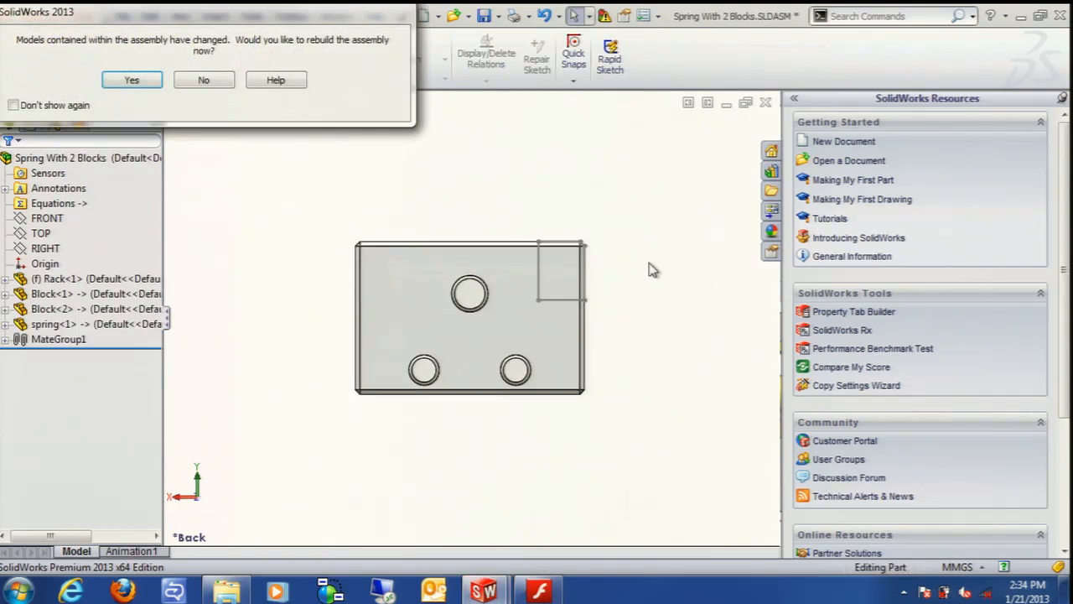
{"action": "left_click", "coordinate": [204, 79]}
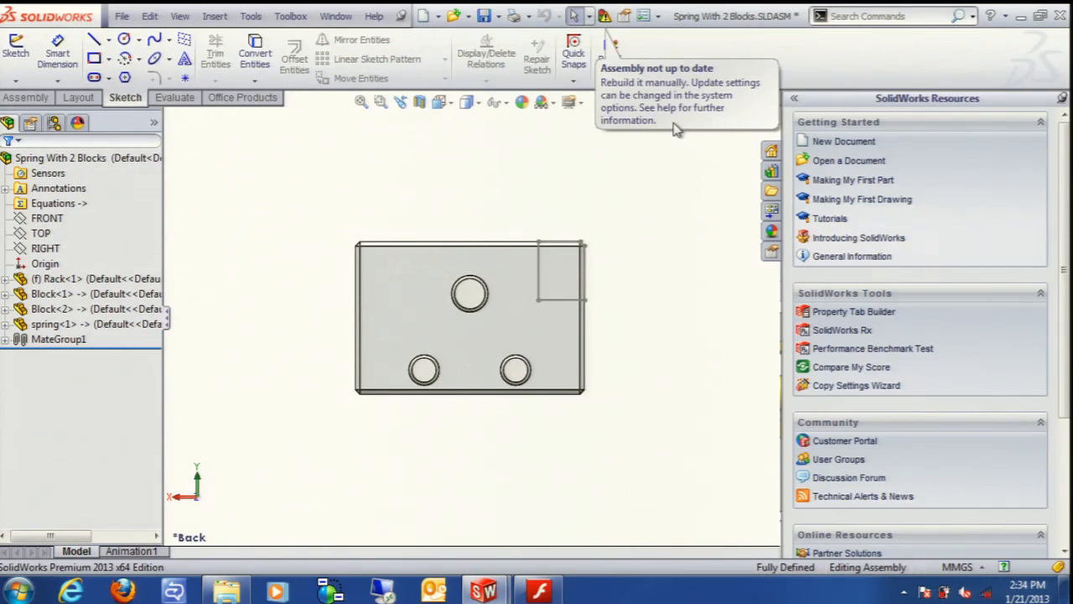
- Bring up the Hole Wizard/Toolbox system options and launch the Toolbox configuration
{"action": "left_click", "coordinate": [277, 16]}
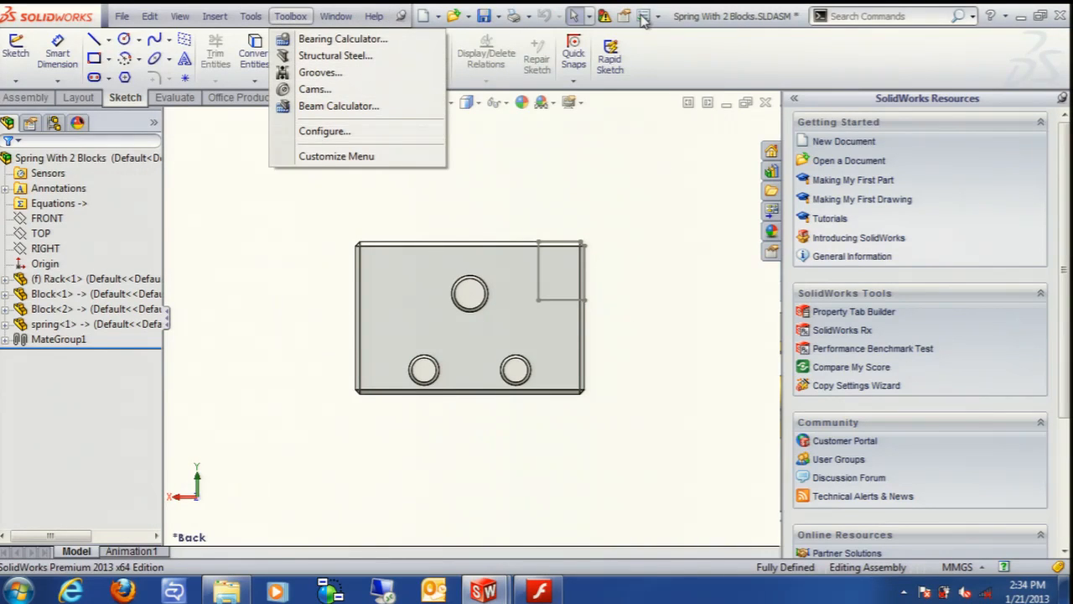
{"action": "left_click", "coordinate": [318, 132]}
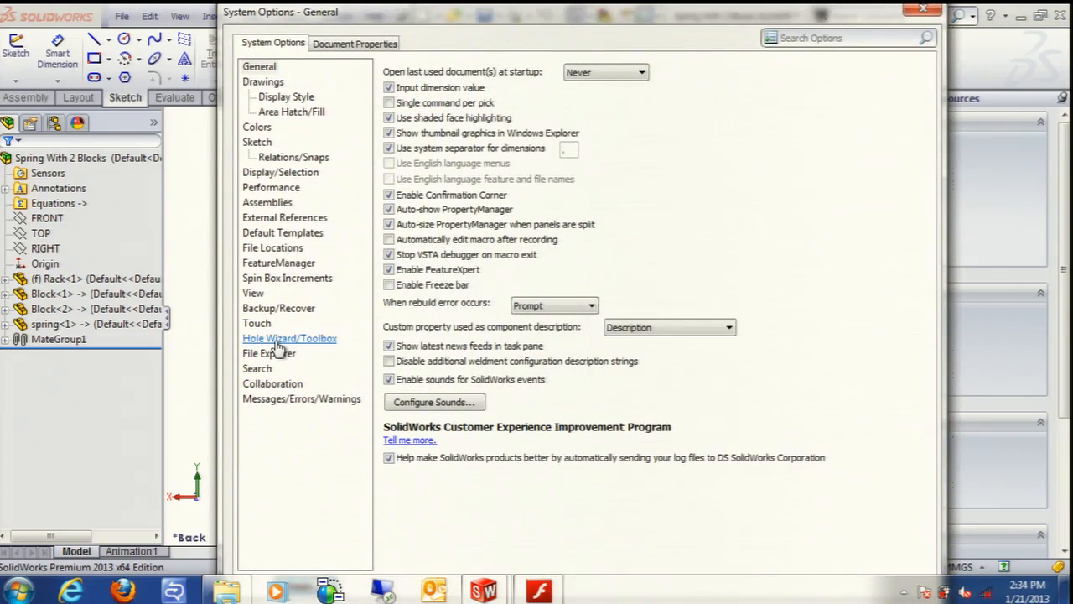
{"action": "left_click", "coordinate": [279, 342]}
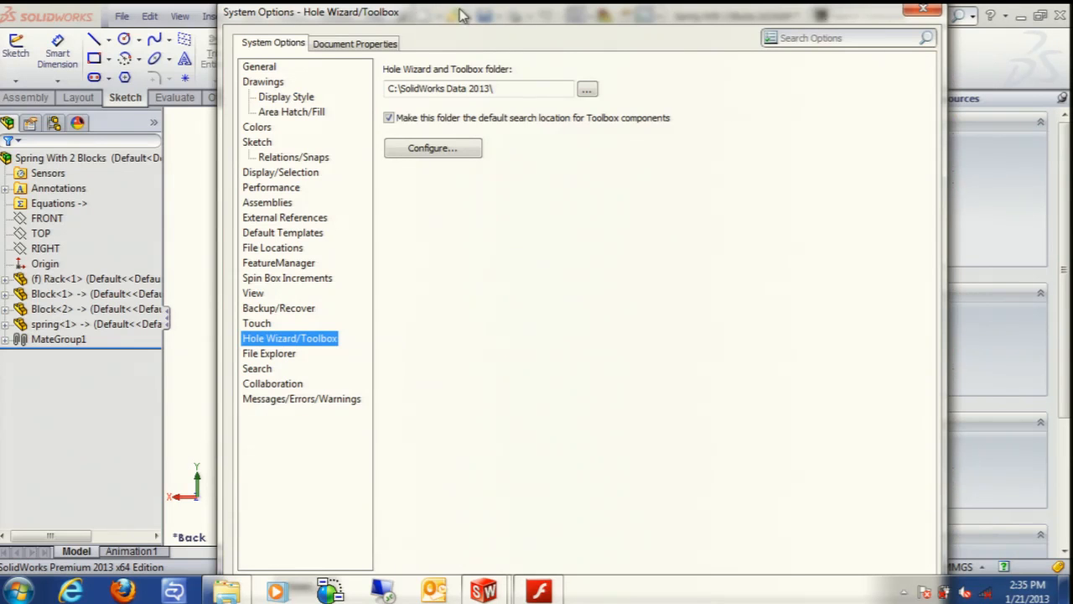
{"action": "left_click", "coordinate": [405, 149]}
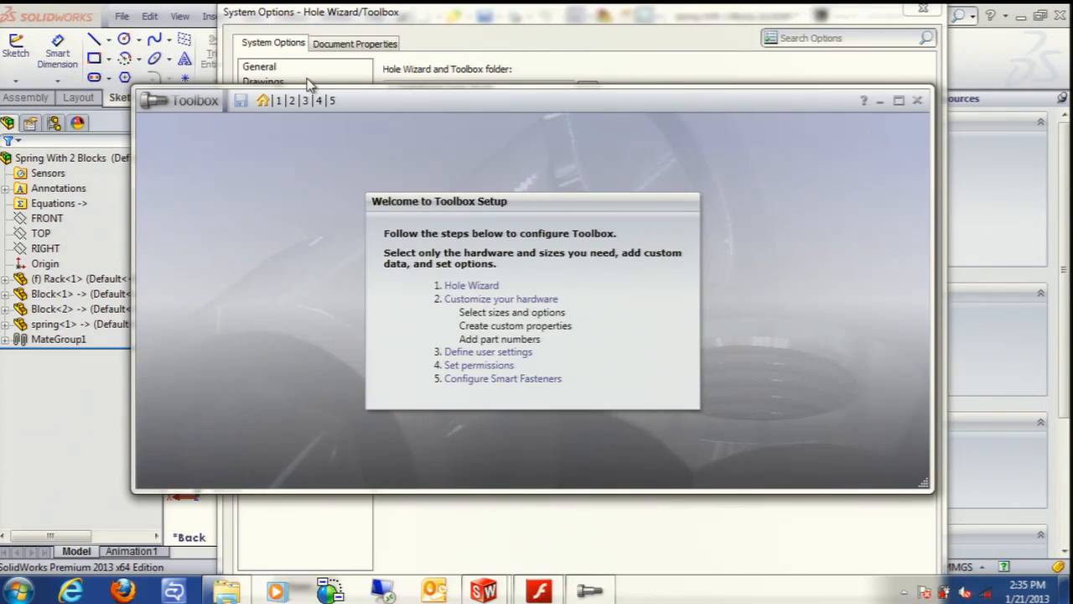
- Examine the Hole Wizard standards in the Toolbox setup, including the ANSI Inch counterbore holes and the ANSI Metric hole types
{"action": "left_click", "coordinate": [490, 289]}
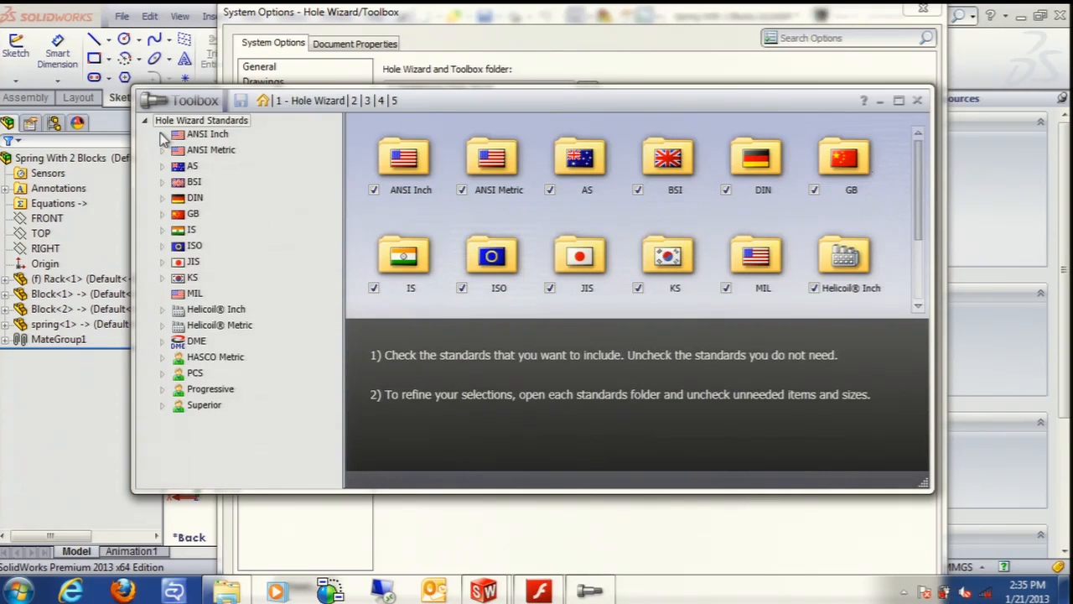
{"action": "left_click", "coordinate": [163, 135]}
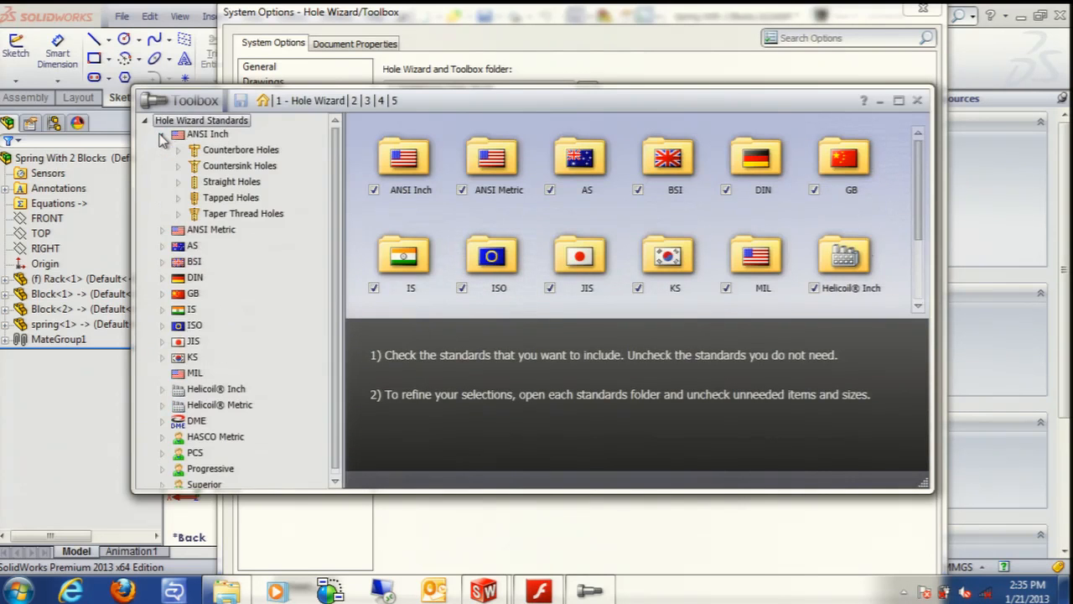
{"action": "double_click", "coordinate": [248, 156]}
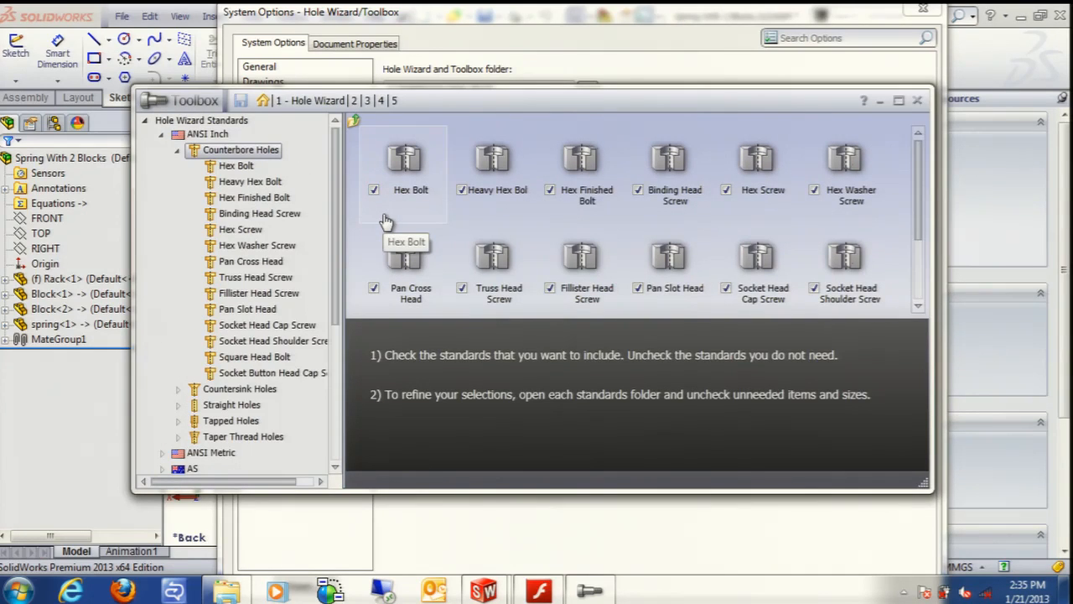
{"action": "left_click", "coordinate": [178, 150]}
{"action": "left_click", "coordinate": [162, 134]}
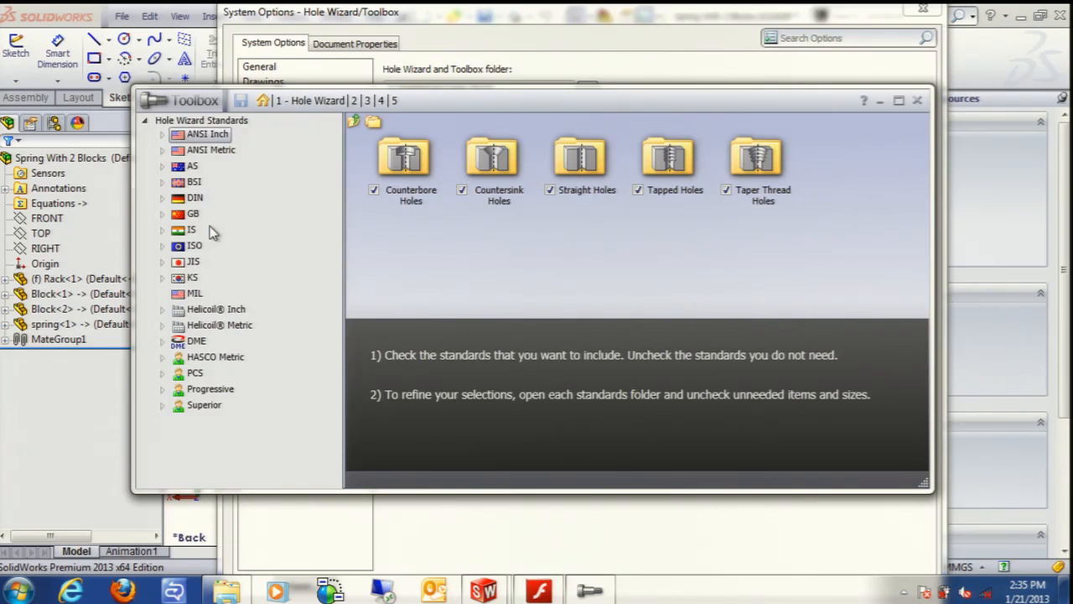
{"action": "left_click", "coordinate": [163, 150]}
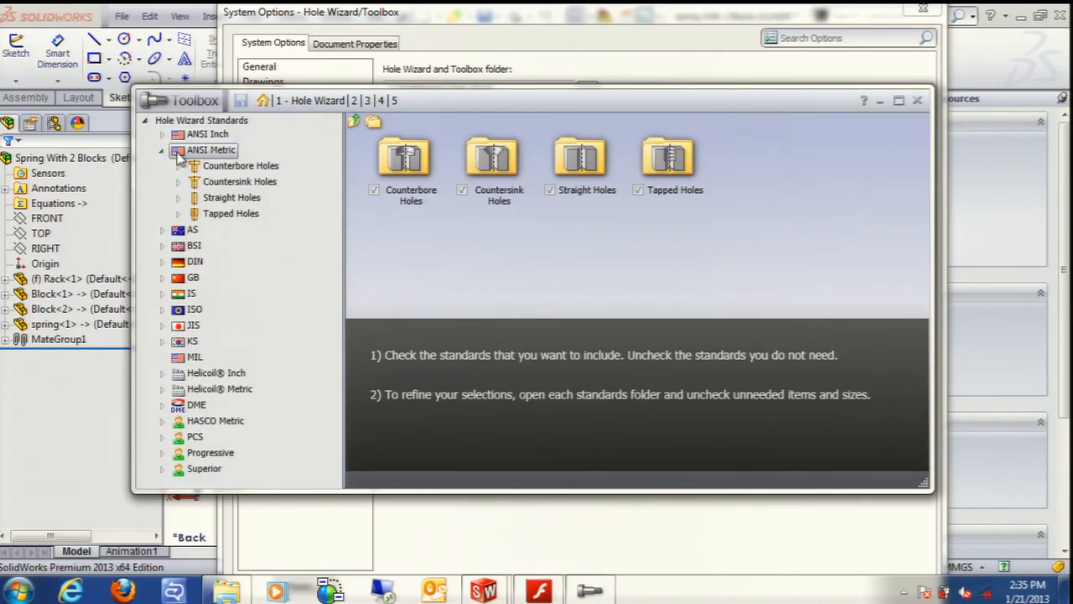
{"action": "left_click", "coordinate": [162, 151]}
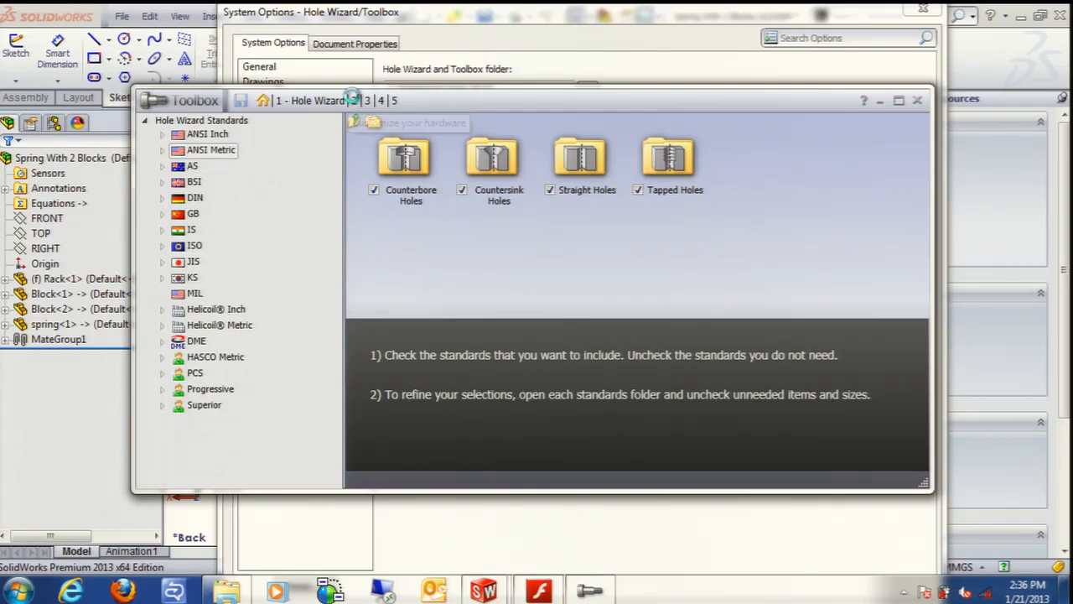
- Go to the Customize Hardware stage and examine the Bolts and Screws categories of the ANSI Inch standard
{"action": "left_click", "coordinate": [353, 101]}
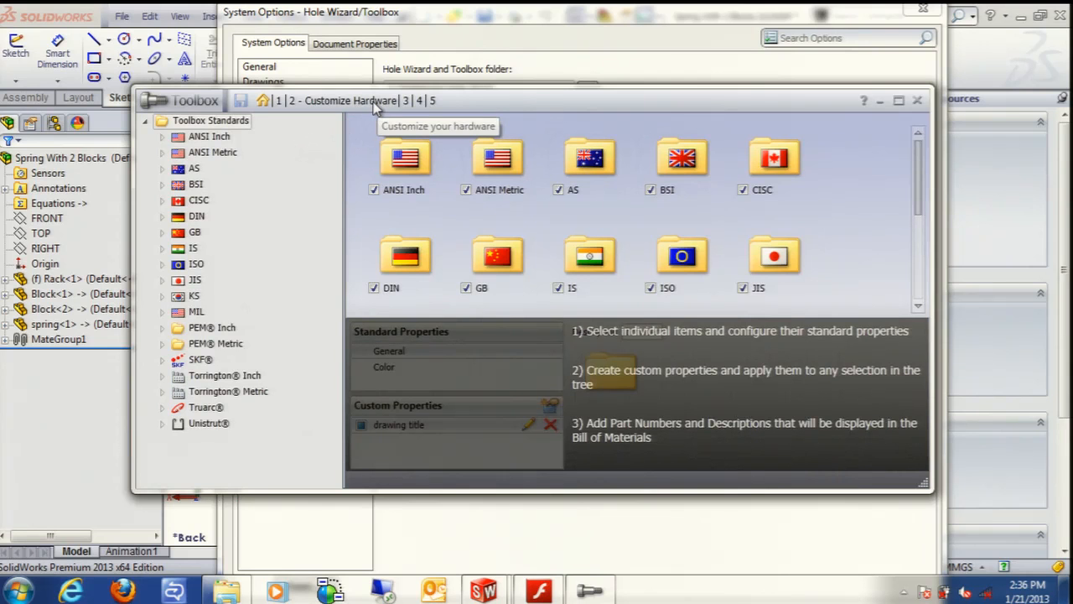
{"action": "left_click", "coordinate": [162, 136]}
{"action": "double_click", "coordinate": [212, 168]}
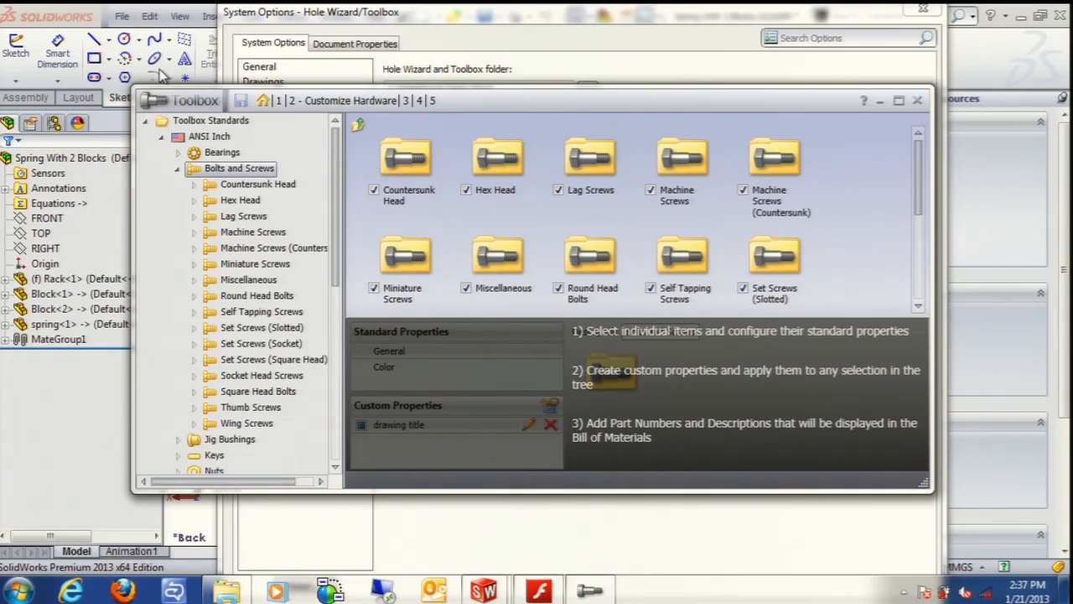
{"action": "left_click", "coordinate": [177, 169]}
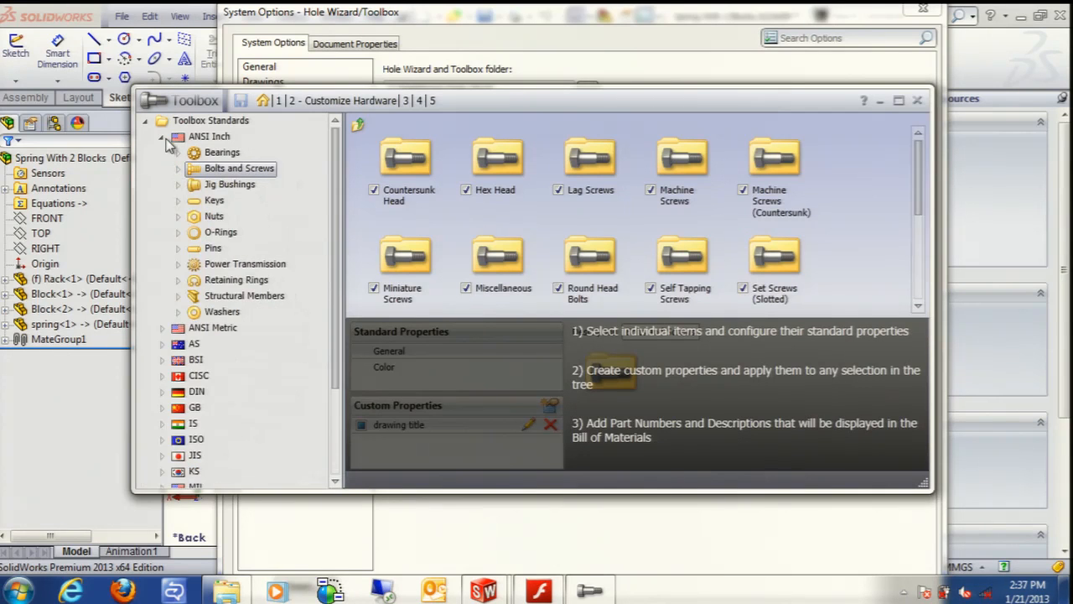
{"action": "left_click", "coordinate": [162, 136]}
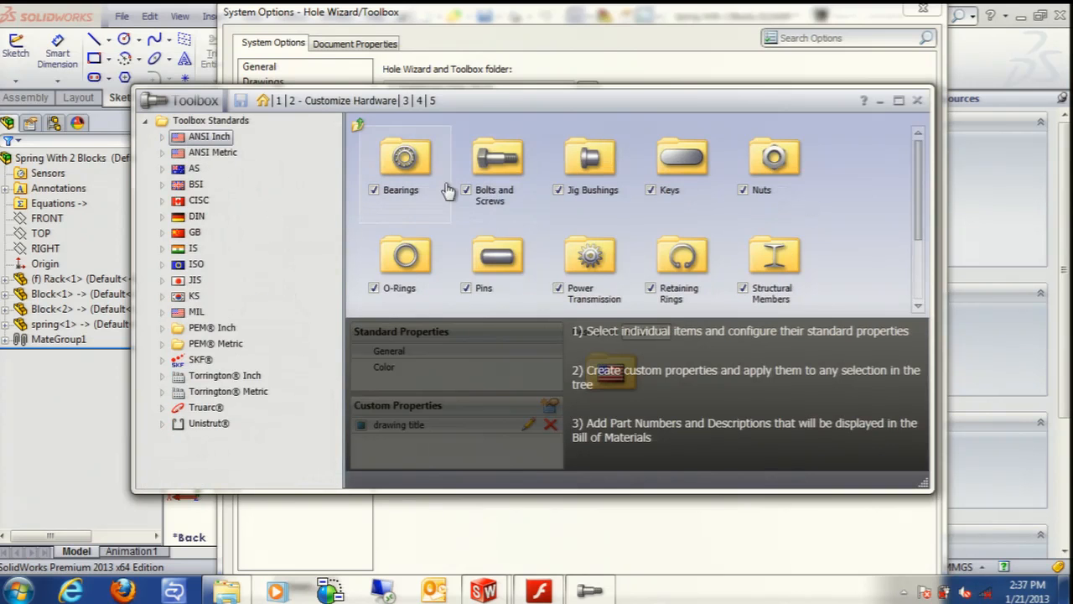
- Open the Binding Head Screw under ANSI Inch machine screws and apply the drawing title custom property to it
{"action": "left_click", "coordinate": [162, 137]}
{"action": "double_click", "coordinate": [212, 168]}
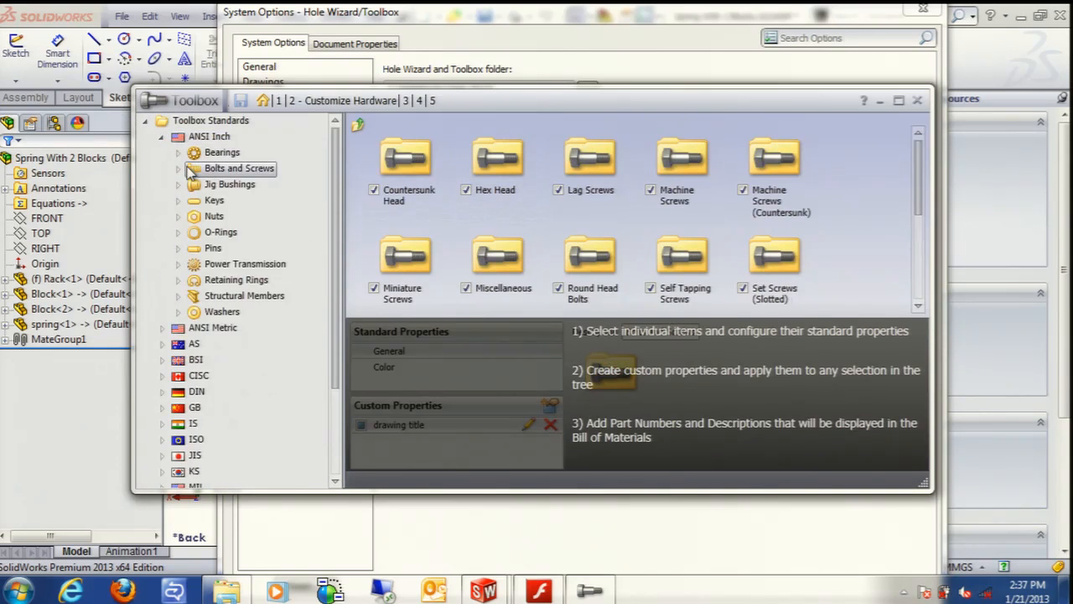
{"action": "double_click", "coordinate": [243, 232]}
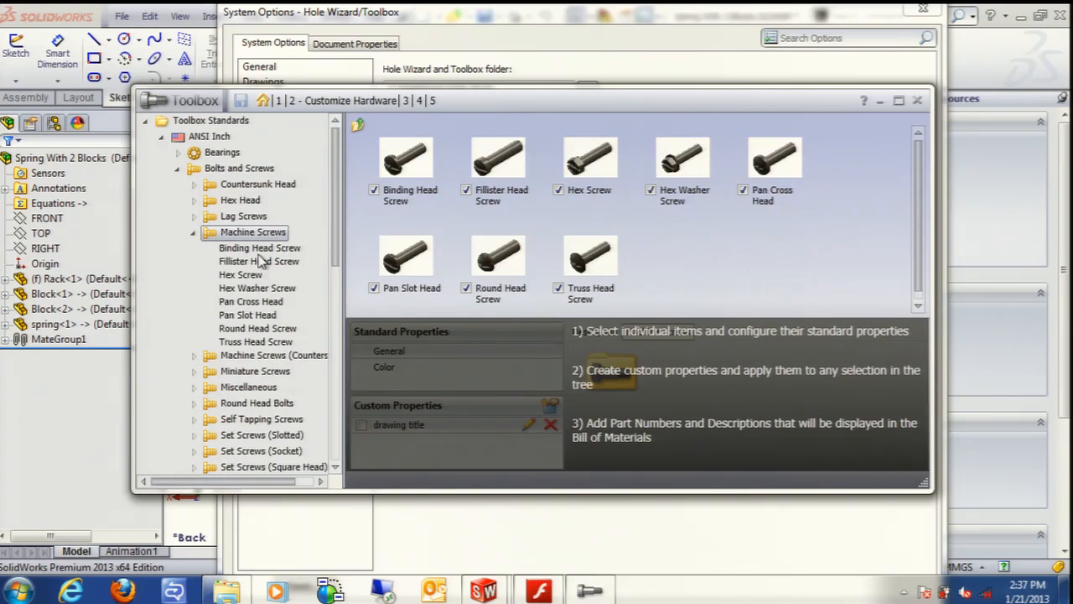
{"action": "left_click", "coordinate": [260, 250]}
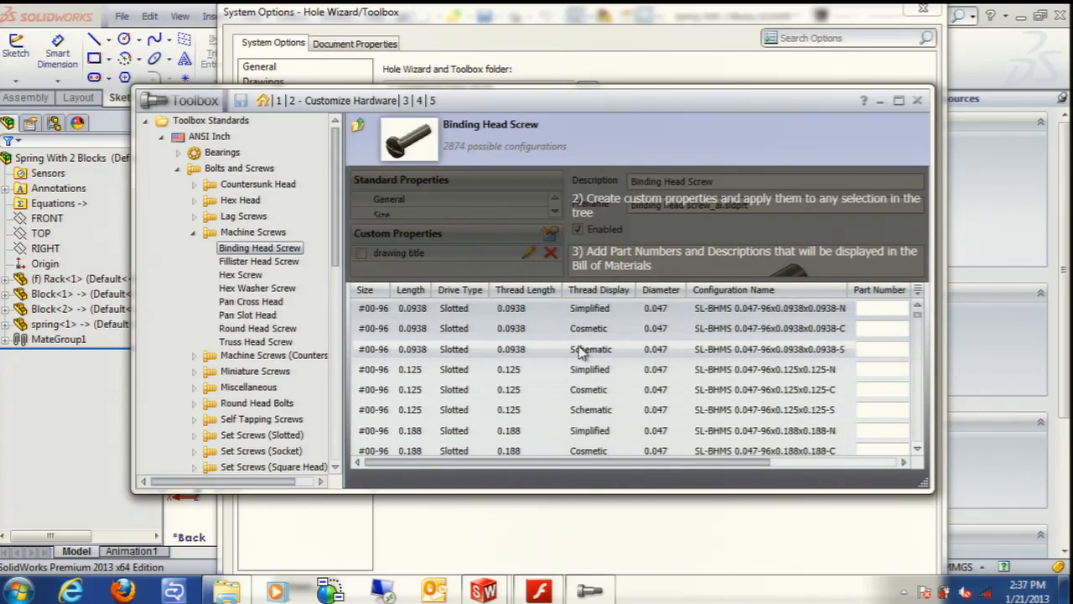
{"action": "left_click", "coordinate": [891, 309]}
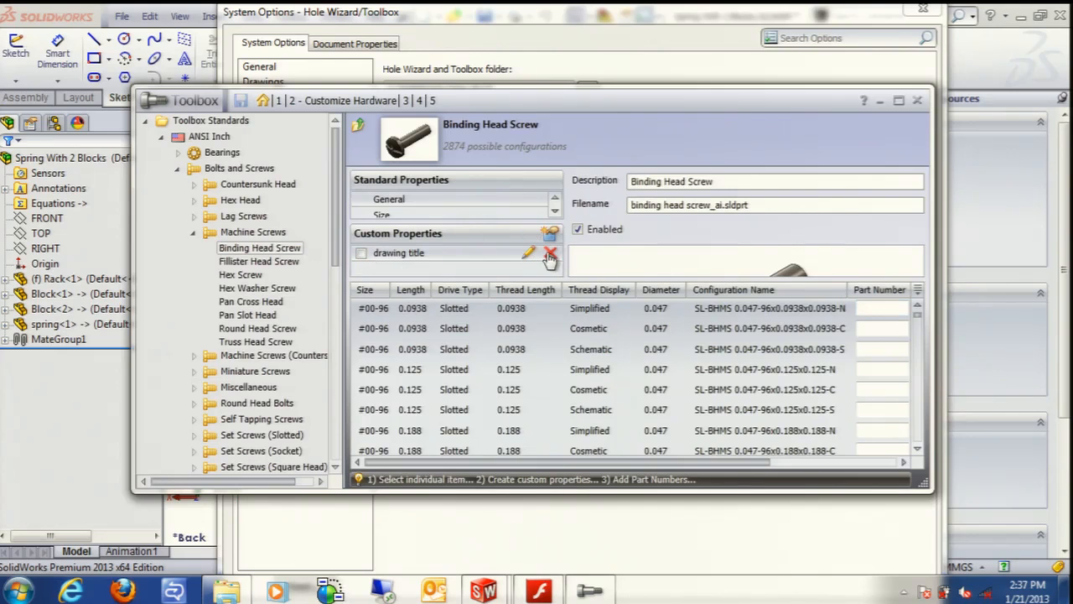
{"action": "left_click", "coordinate": [363, 255]}
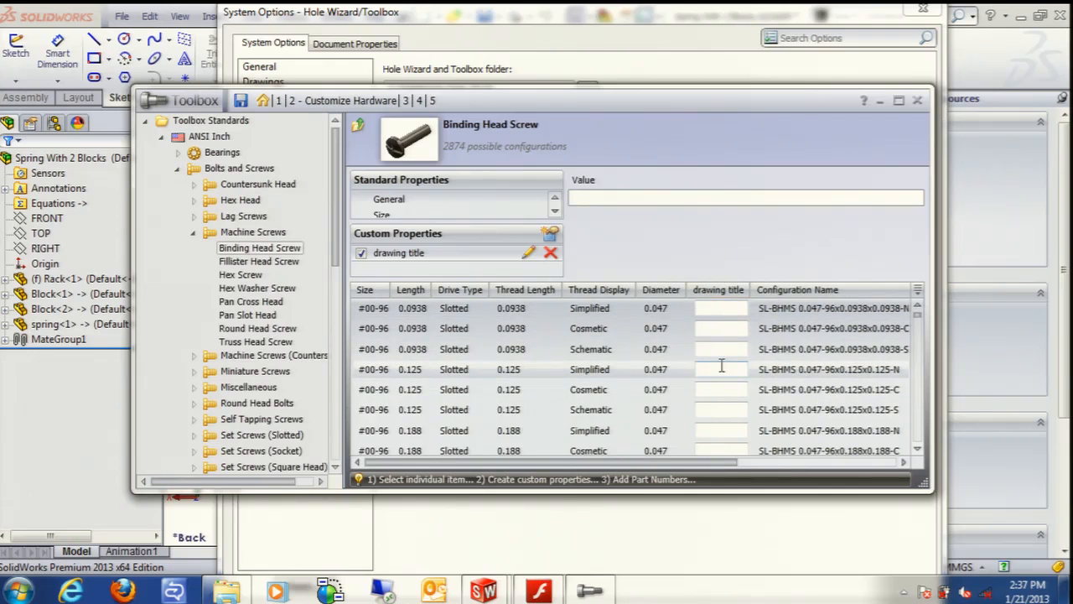
- Start defining a custom property named SWW 2013, compare the List and Textbox types, and cancel the definition
{"action": "left_click", "coordinate": [550, 240]}
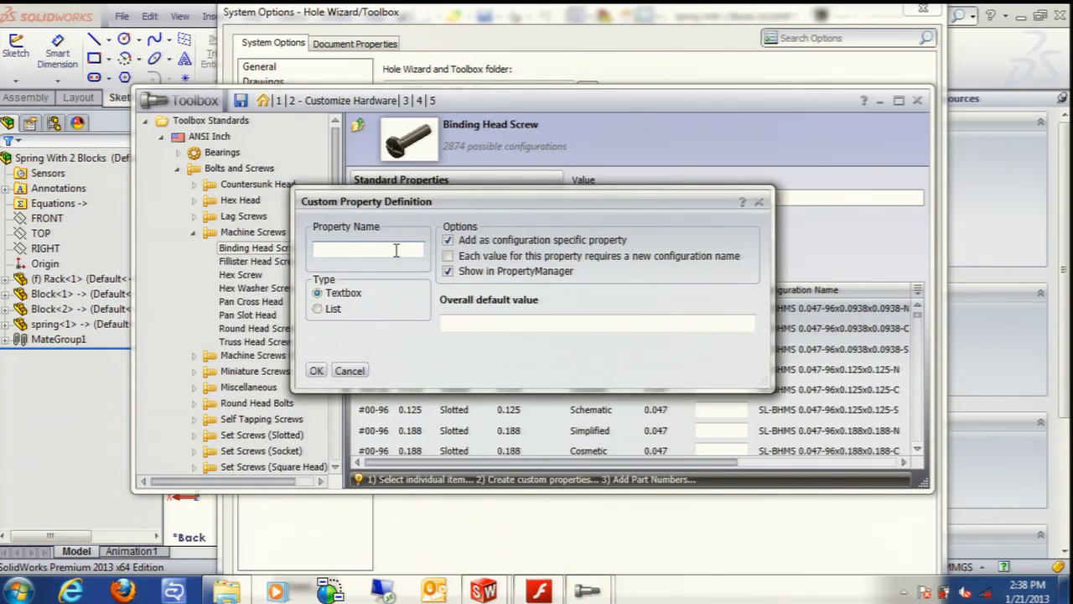
{"action": "type", "text": "SWW 2013"}
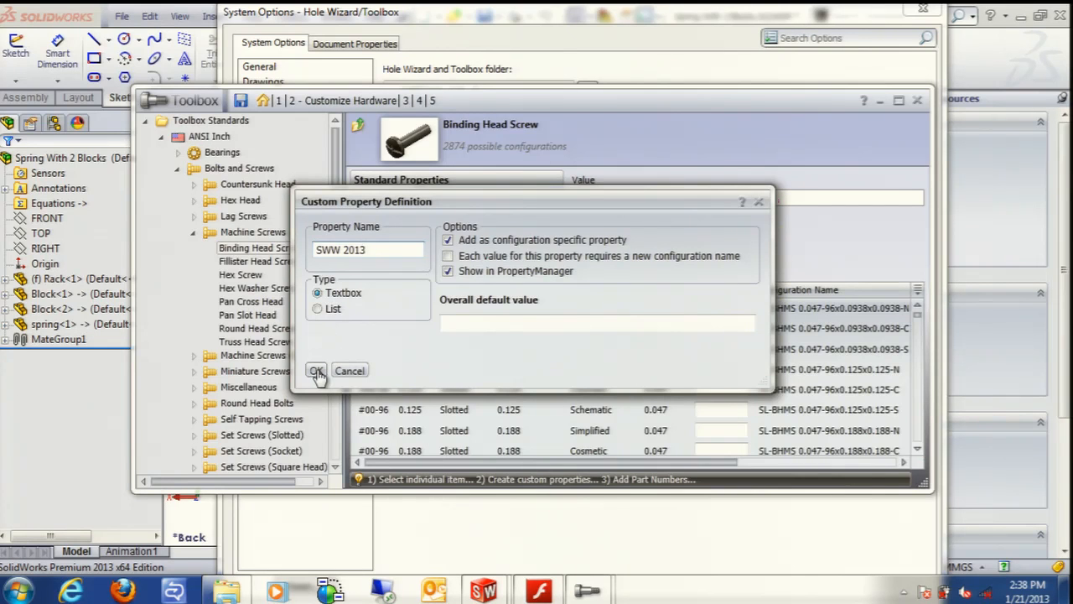
{"action": "left_click", "coordinate": [318, 309]}
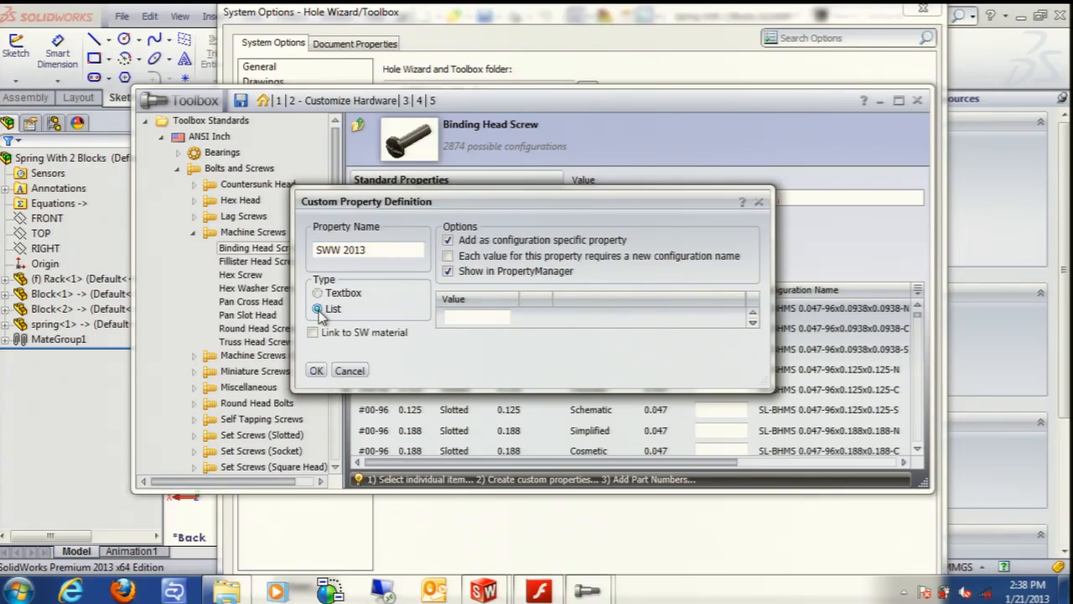
{"action": "left_click", "coordinate": [318, 293]}
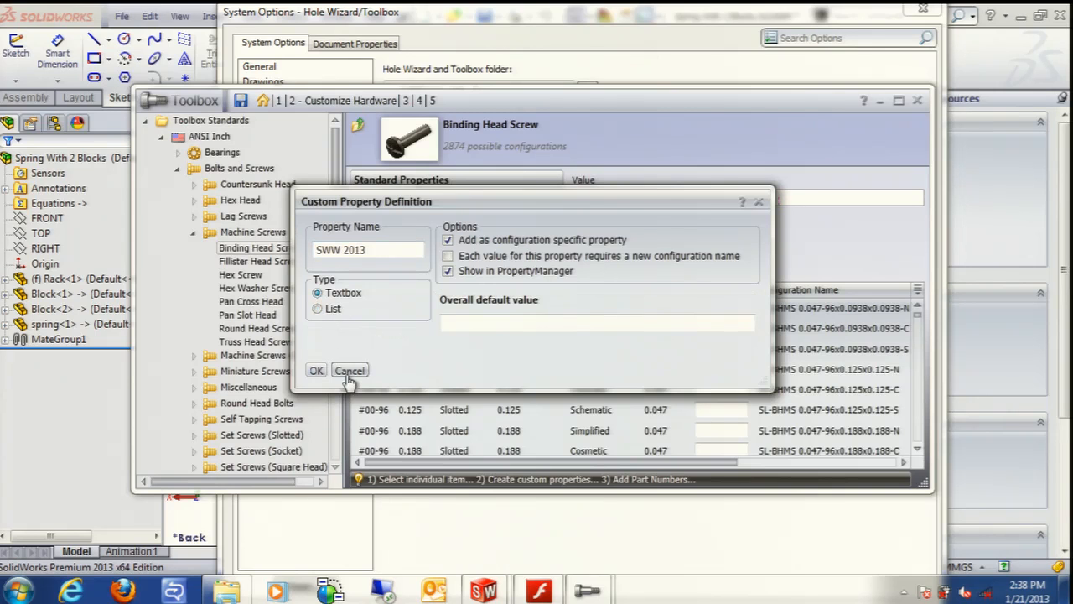
{"action": "left_click", "coordinate": [348, 374]}
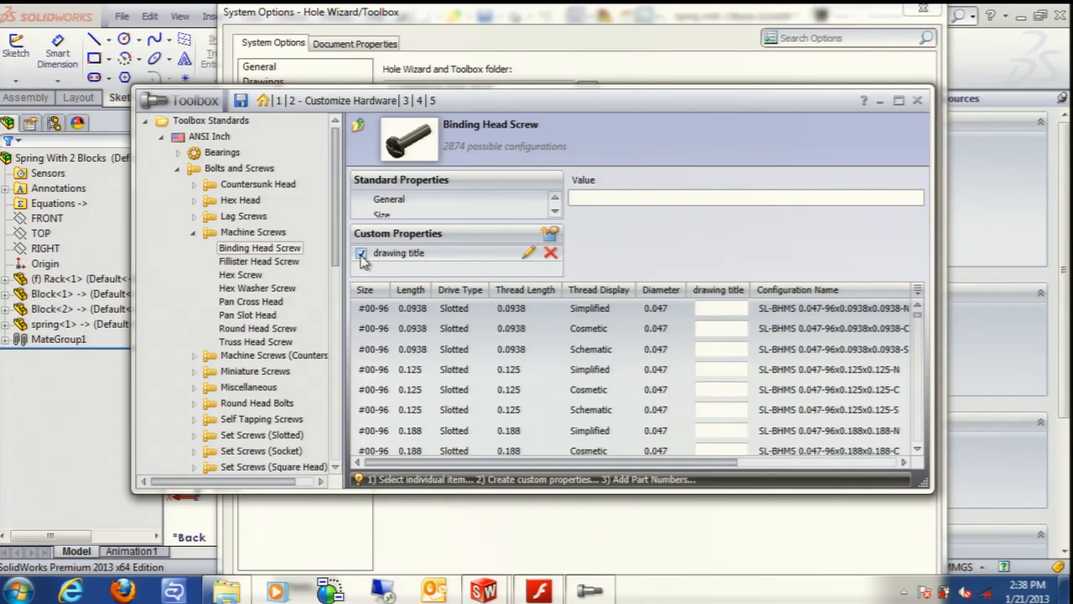
- Open the Fillister Head Screw and view its data import and export options, and close the Toolbox setup and system options
{"action": "left_click", "coordinate": [267, 264]}
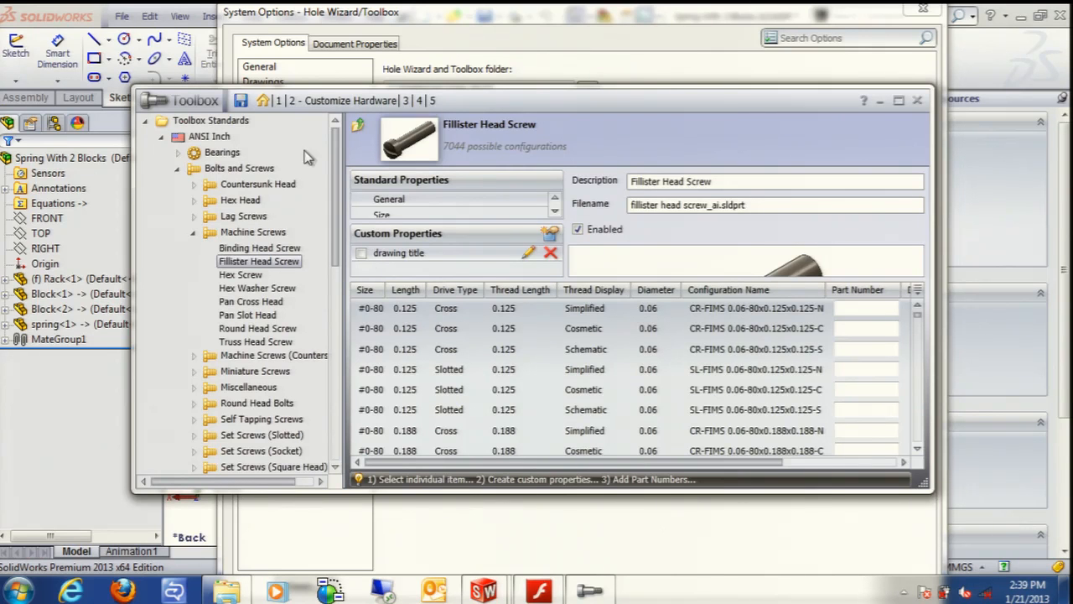
{"action": "left_click", "coordinate": [919, 291]}
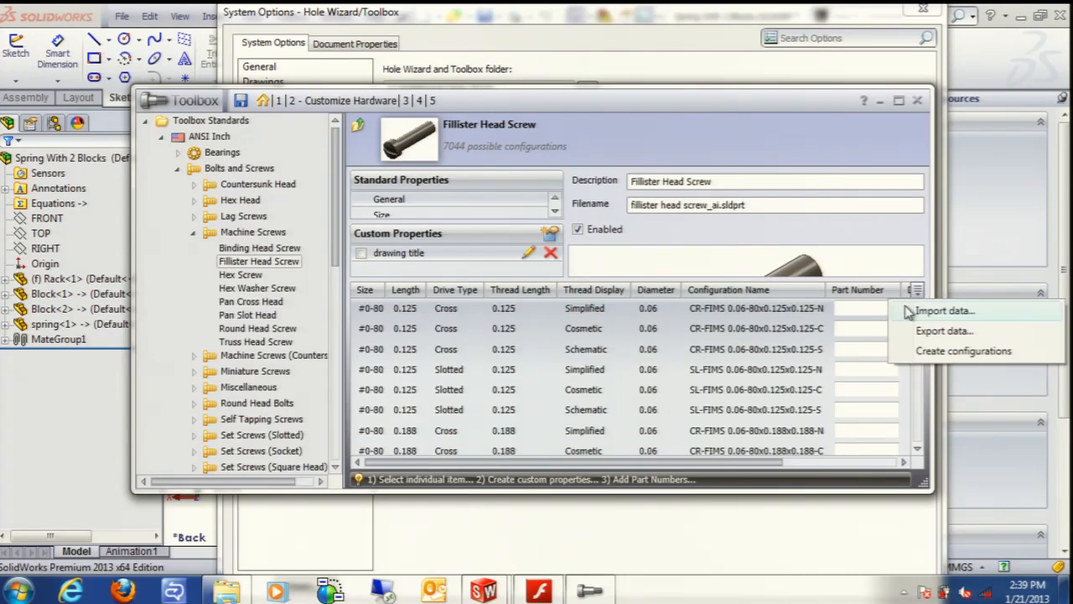
{"action": "left_click", "coordinate": [917, 100]}
{"action": "left_click", "coordinate": [532, 311]}
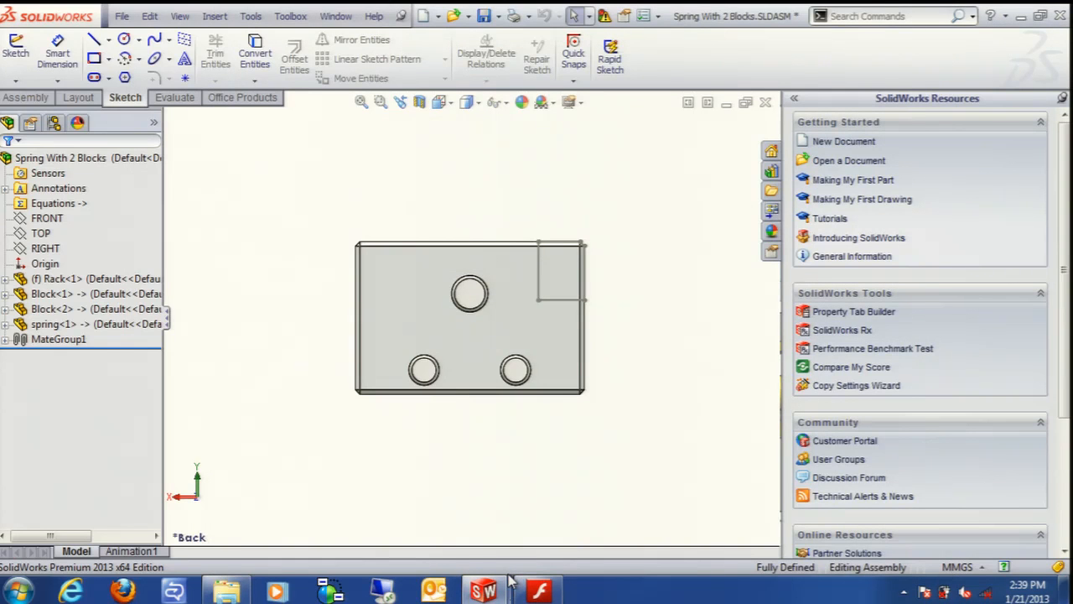
- Open the Toolbox setup directly from the assembly to view its configuration stages, and close it
{"action": "left_click", "coordinate": [290, 17]}
{"action": "left_click", "coordinate": [327, 131]}
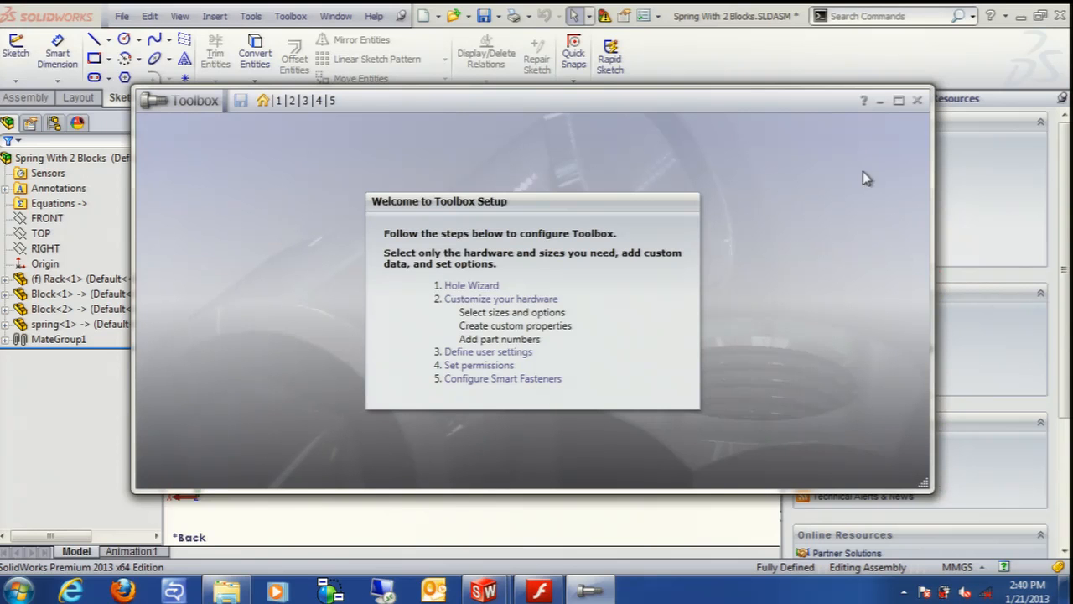
{"action": "left_click", "coordinate": [917, 100]}
- Open the system options to review the General settings, and close them without changes
{"action": "left_click", "coordinate": [643, 16]}
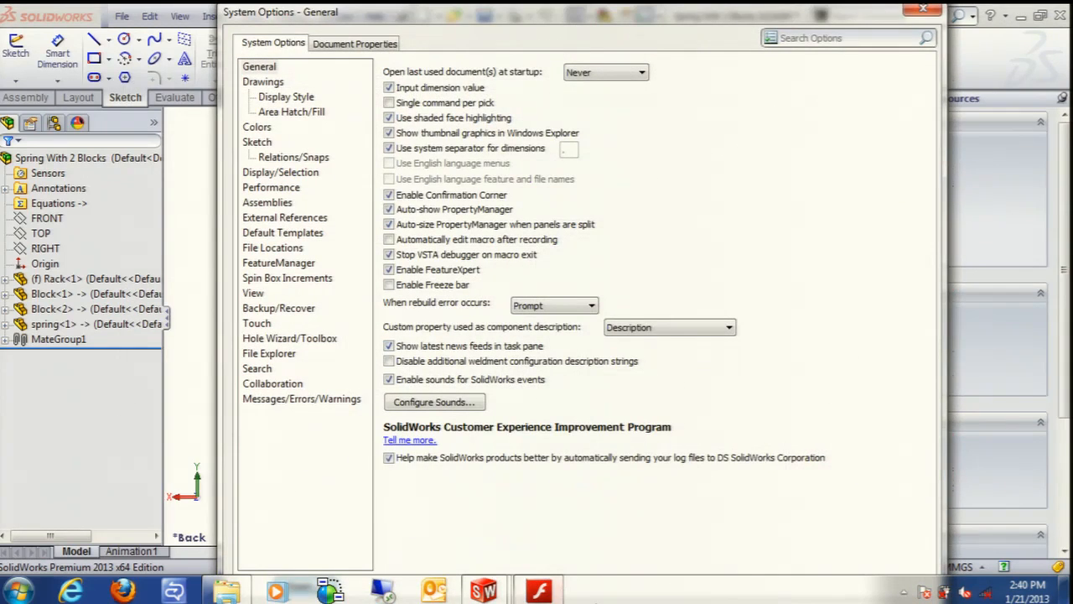
{"action": "left_click_drag", "start_coordinate": [741, 20], "coordinate": [740, 7]}
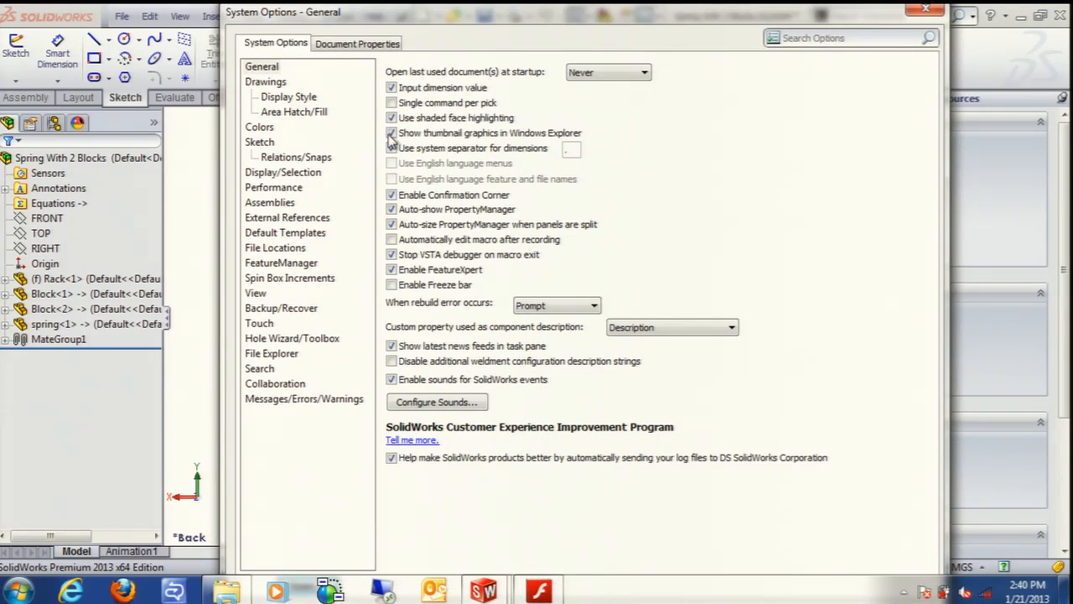
{"action": "left_click", "coordinate": [267, 67]}
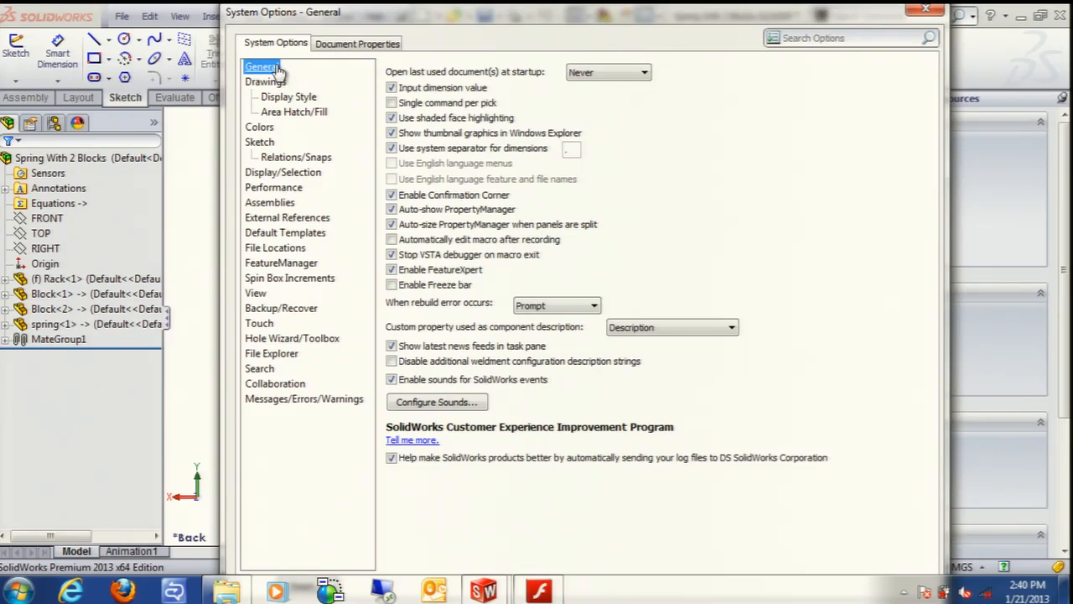
{"action": "key", "text": "Escape"}
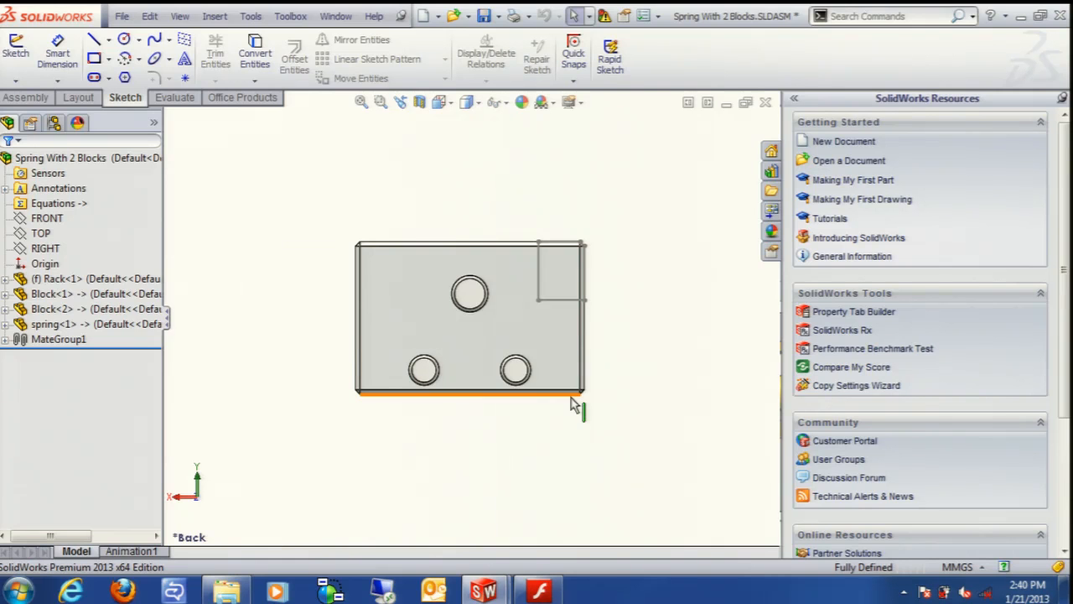
- Launch SolidWorks Rx from the SolidWorks Tools group of the SolidWorks 2013 programs in Windows
{"action": "left_click", "coordinate": [538, 591]}
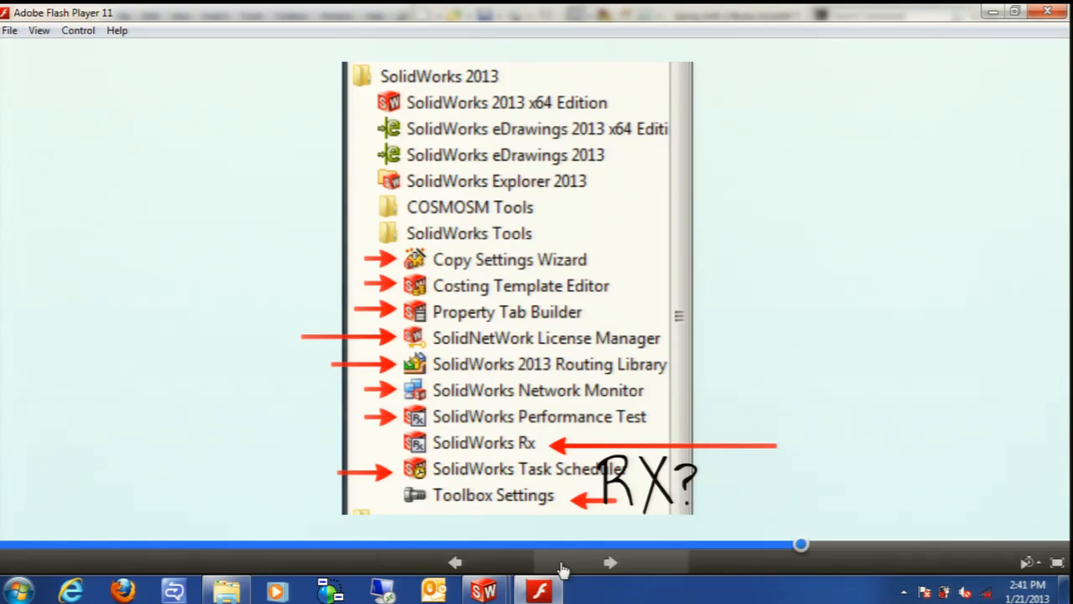
{"action": "left_click", "coordinate": [19, 592]}
{"action": "left_click", "coordinate": [96, 520]}
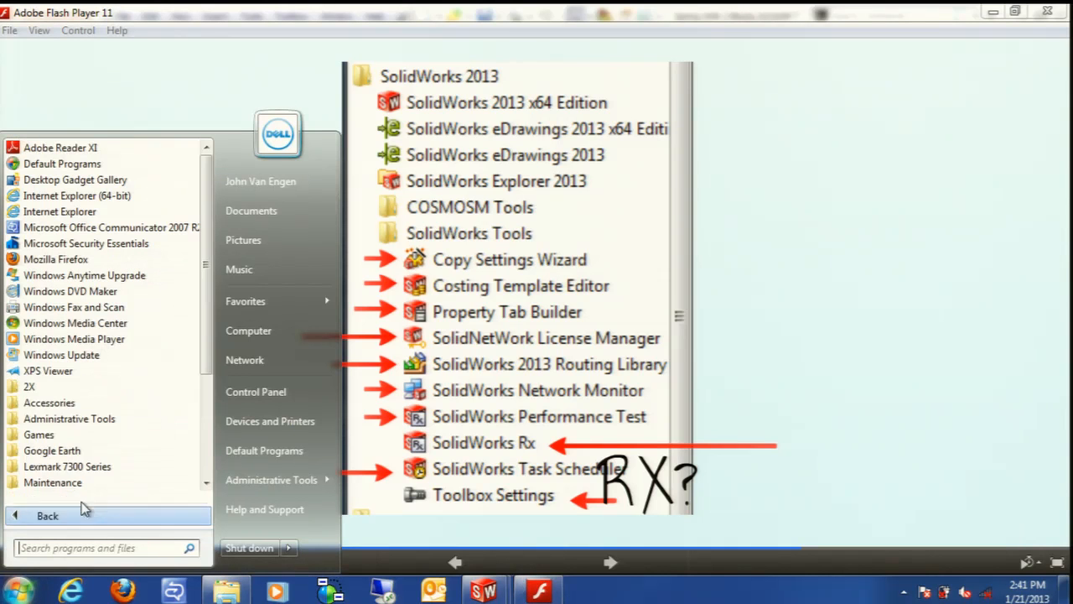
{"action": "left_click_drag", "start_coordinate": [203, 338], "coordinate": [209, 446]}
{"action": "left_click", "coordinate": [92, 434]}
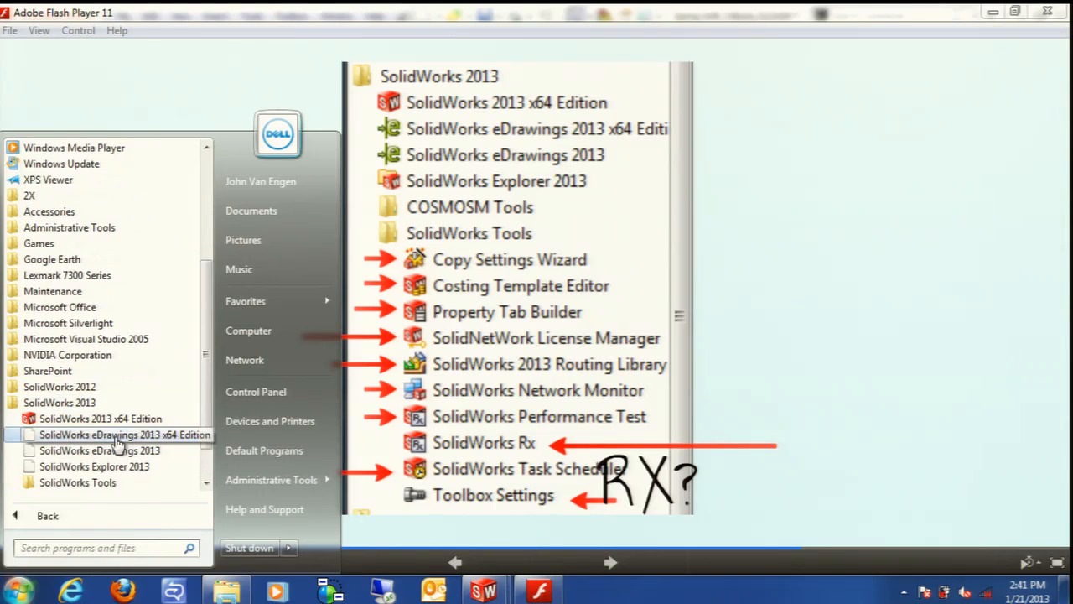
{"action": "left_click", "coordinate": [126, 482]}
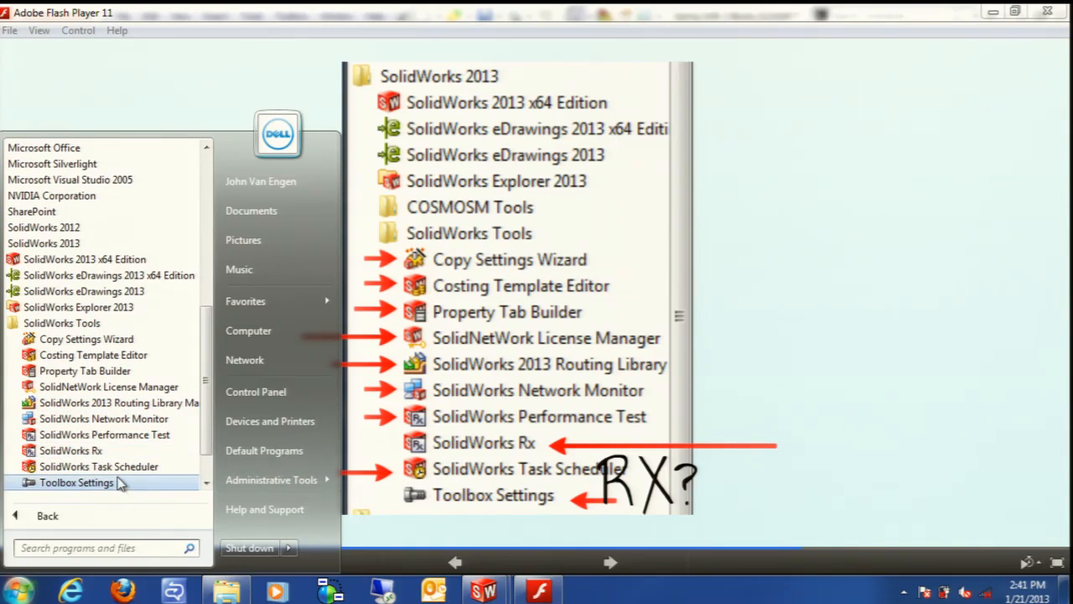
{"action": "left_click", "coordinate": [115, 452]}
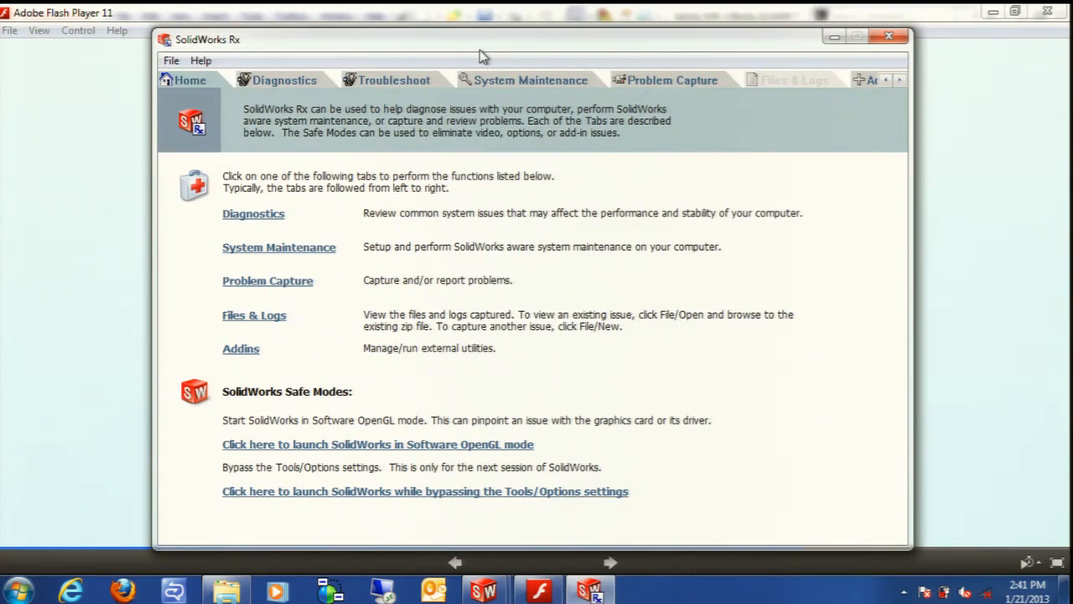
- Examine the Diagnostics results and the Problem Capture stages in SolidWorks Rx, and close it
{"action": "left_click", "coordinate": [290, 83]}
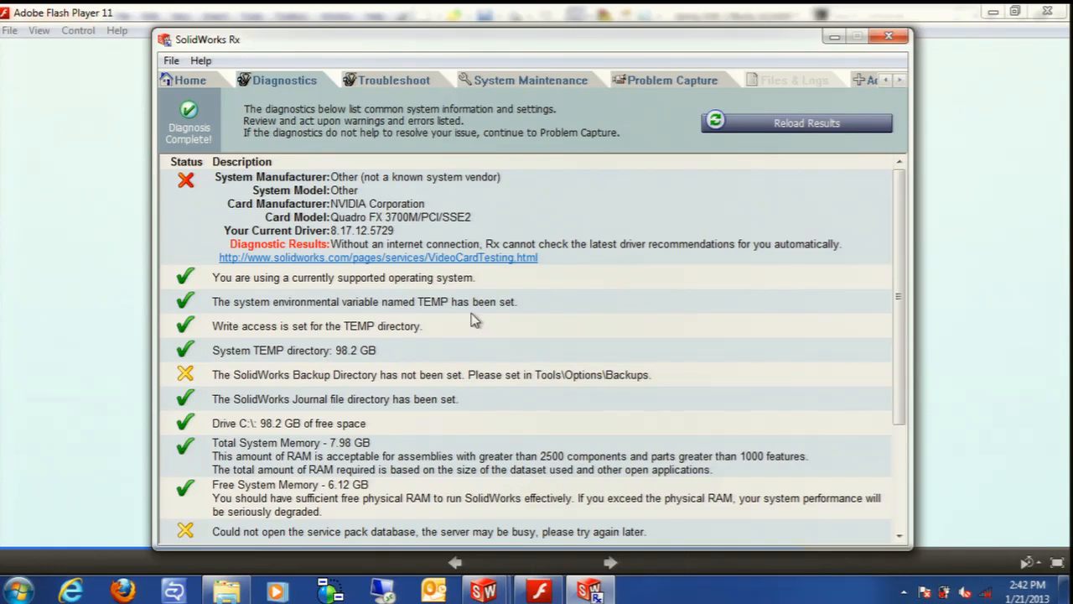
{"action": "left_click", "coordinate": [676, 84]}
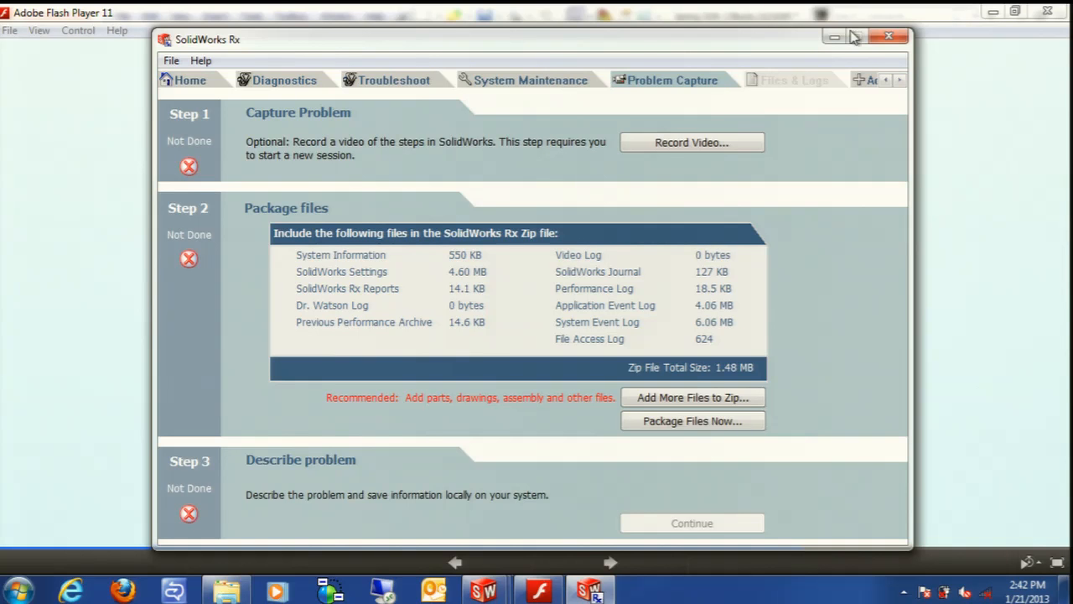
{"action": "left_click", "coordinate": [904, 38]}
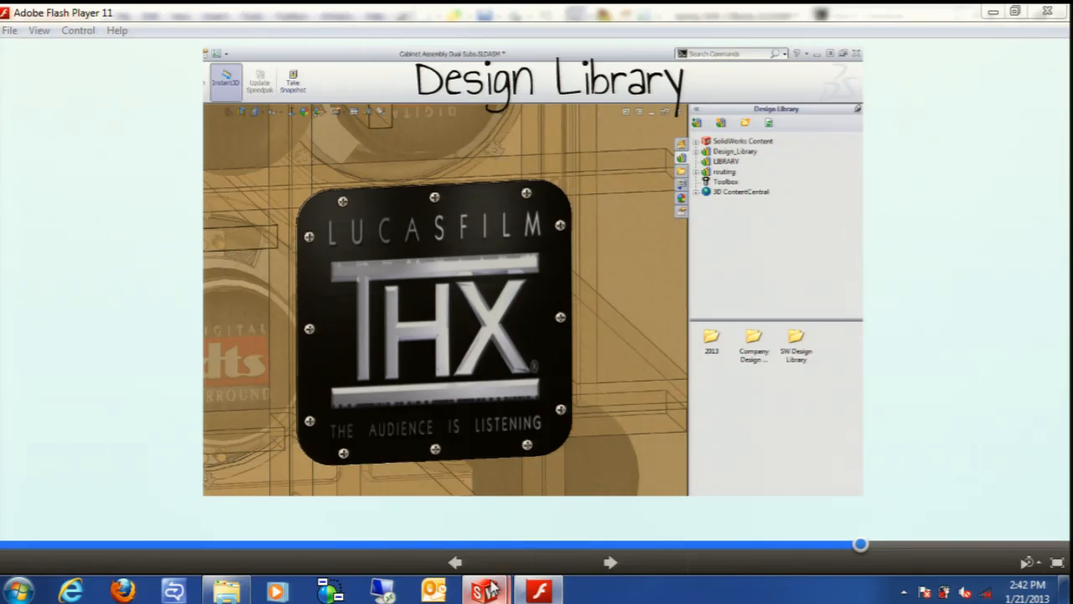
- Switch to the Block part in SolidWorks, show the Design Library, and select the Extrude1 feature
{"action": "mouse_move", "coordinate": [491, 590]}
{"action": "left_click", "coordinate": [566, 509]}
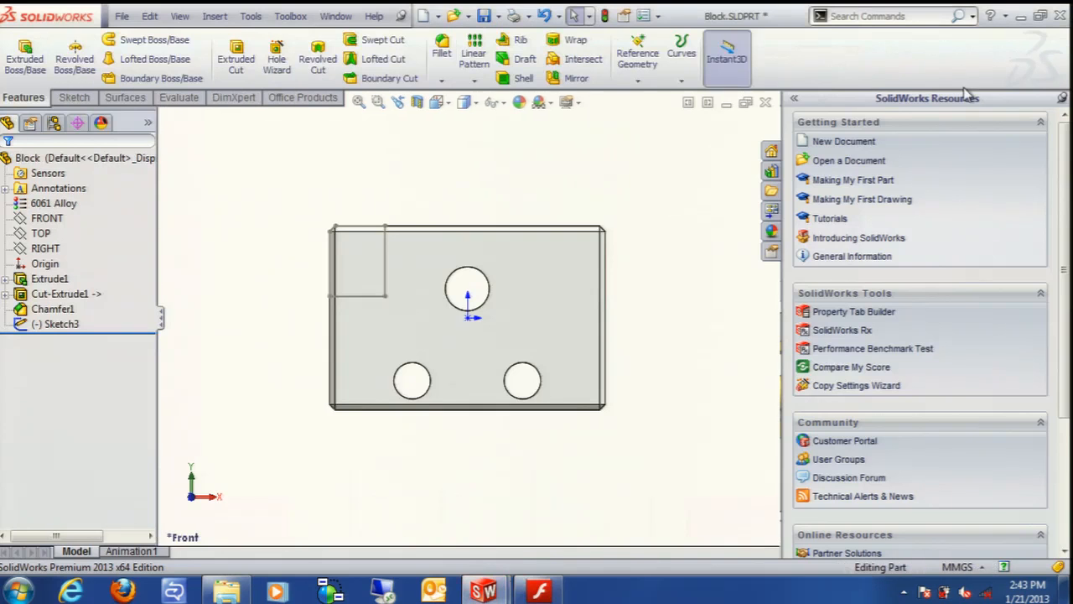
{"action": "left_click", "coordinate": [772, 189]}
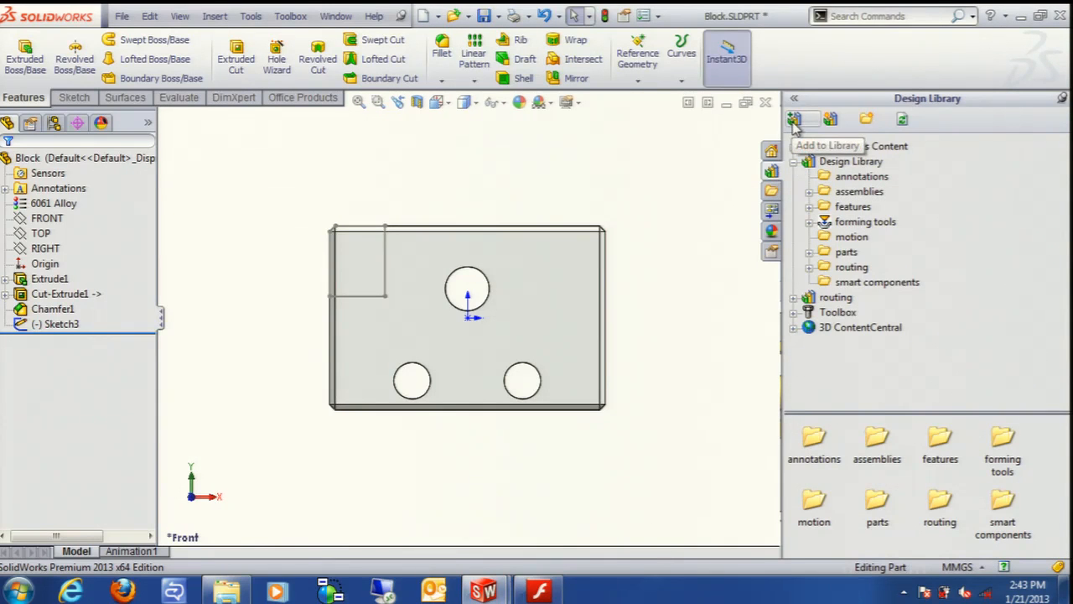
{"action": "left_click", "coordinate": [44, 282]}
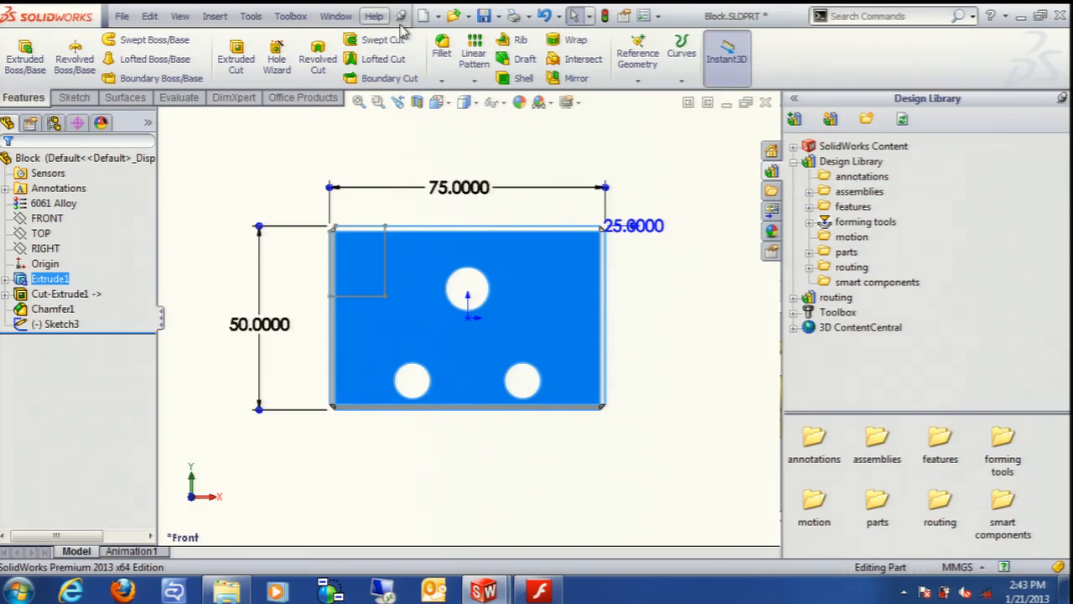
- Open SolidWorks Help and search its topics for "rebuild"
{"action": "left_click", "coordinate": [374, 16]}
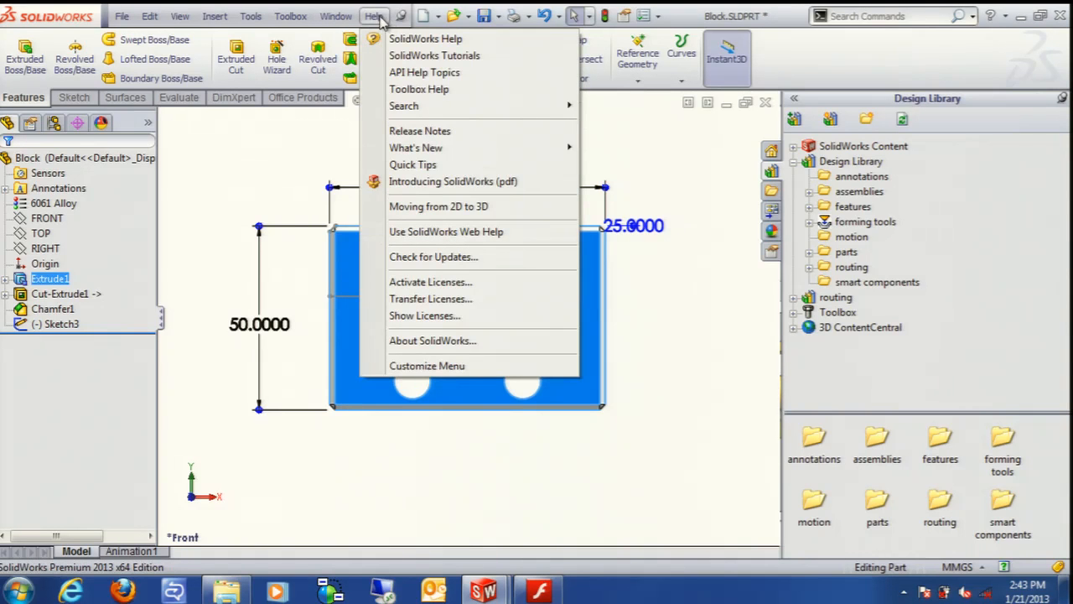
{"action": "left_click", "coordinate": [398, 43]}
{"action": "left_click_drag", "start_coordinate": [610, 189], "coordinate": [437, 33]}
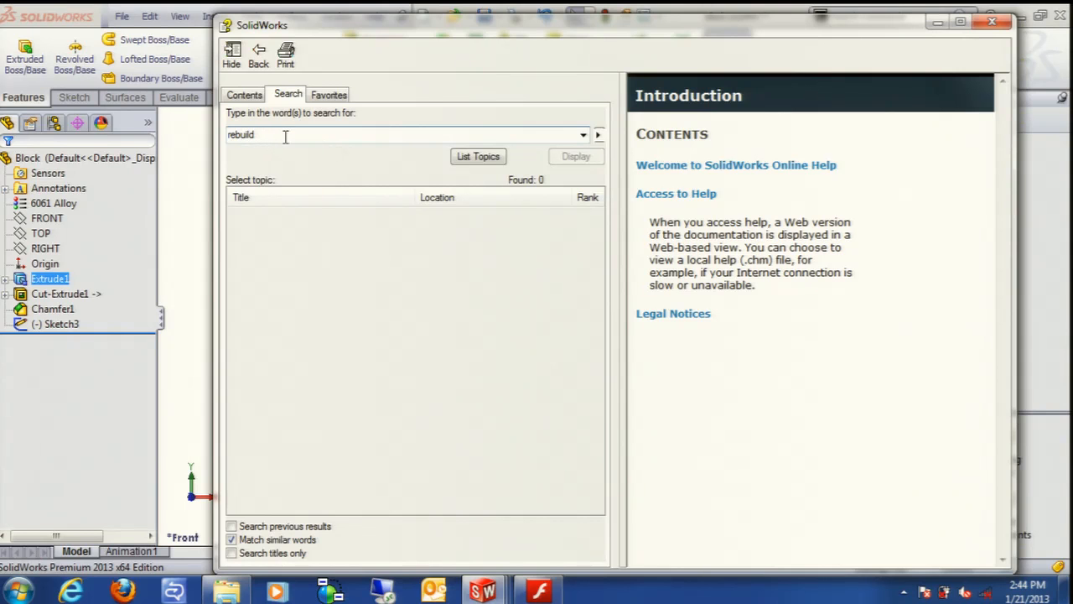
{"action": "key", "text": "Return"}
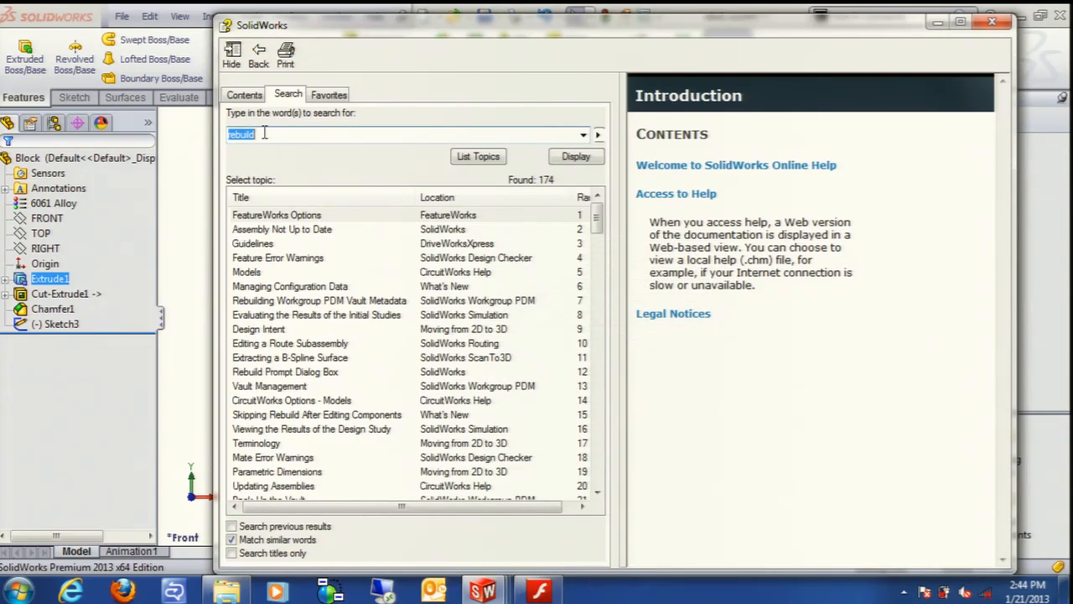
- Search the help topics for "force regen" and dismiss the search message
{"action": "type", "text": "force regen"}
{"action": "key", "text": "Return"}
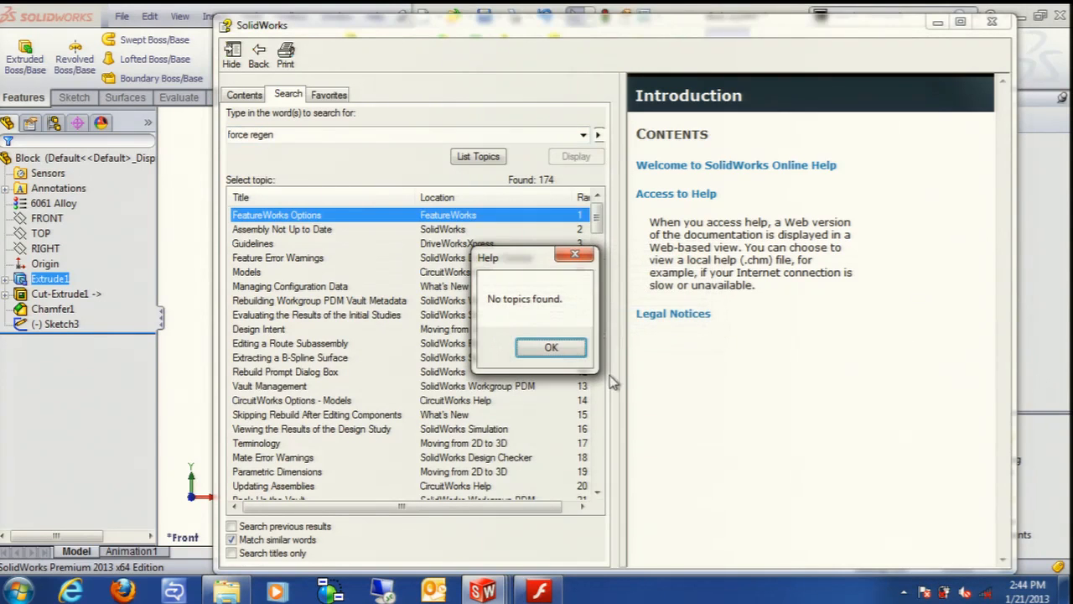
{"action": "left_click", "coordinate": [554, 347]}
- Search the help topics for "extrude"
{"action": "left_click", "coordinate": [282, 135]}
{"action": "left_click_drag", "start_coordinate": [283, 136], "coordinate": [105, 109]}
{"action": "type", "text": "extrude"}
{"action": "key", "text": "Return"}
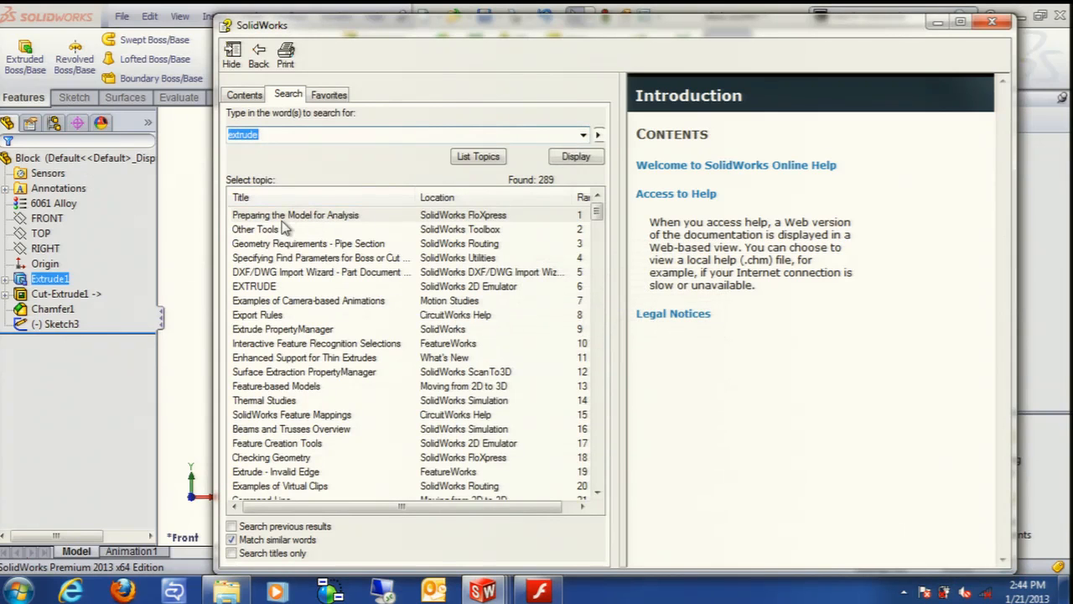
- Read the EXTRUDE topic of the SolidWorks 2D Emulator and the Thermal Studies topic, and close the help
{"action": "left_click", "coordinate": [290, 216]}
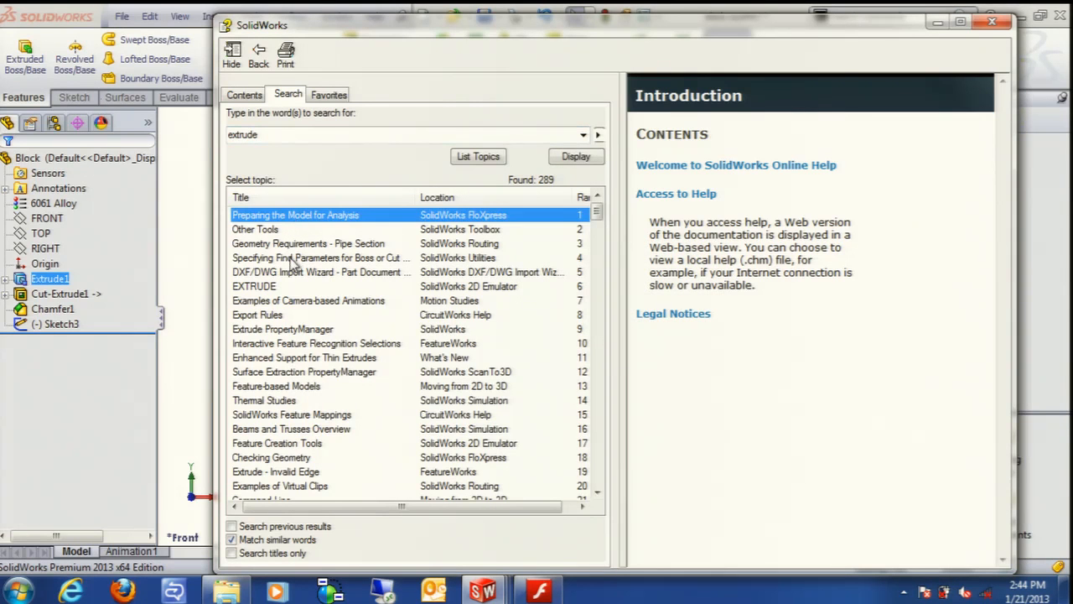
{"action": "double_click", "coordinate": [281, 289]}
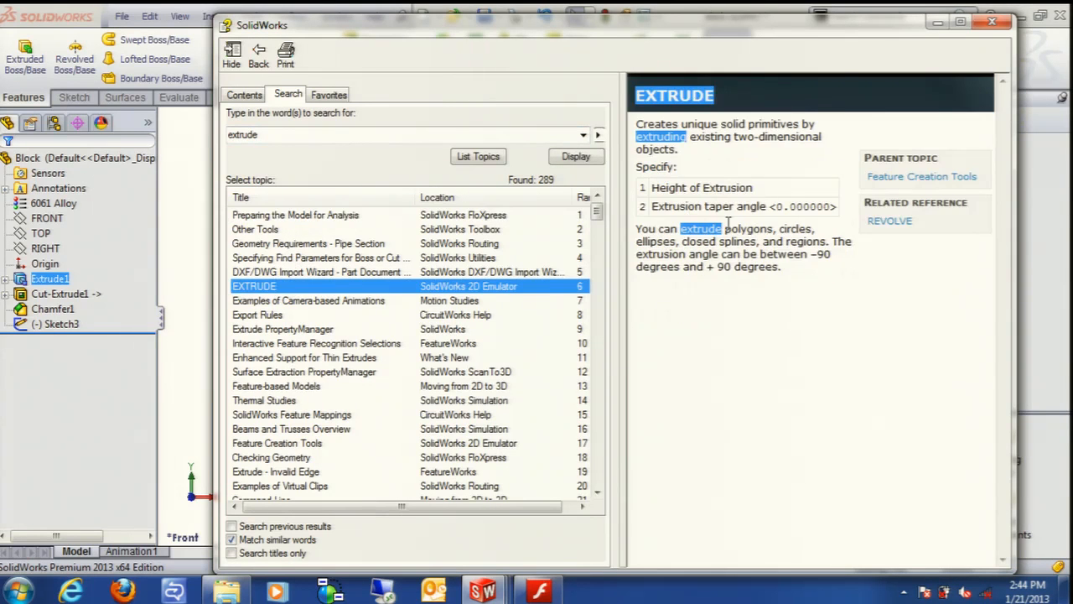
{"action": "left_click", "coordinate": [287, 316]}
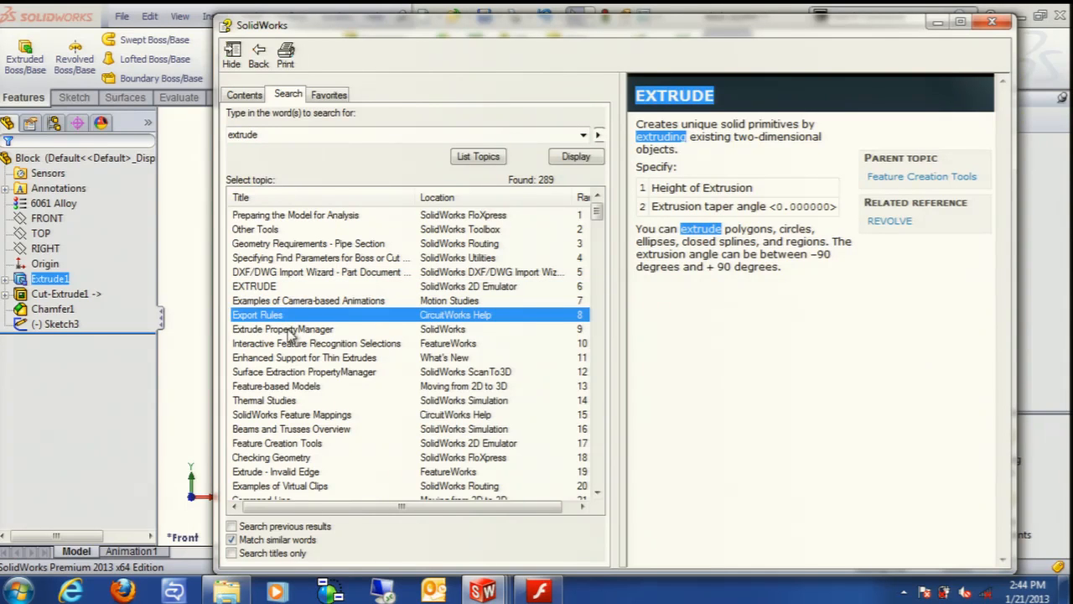
{"action": "double_click", "coordinate": [304, 401]}
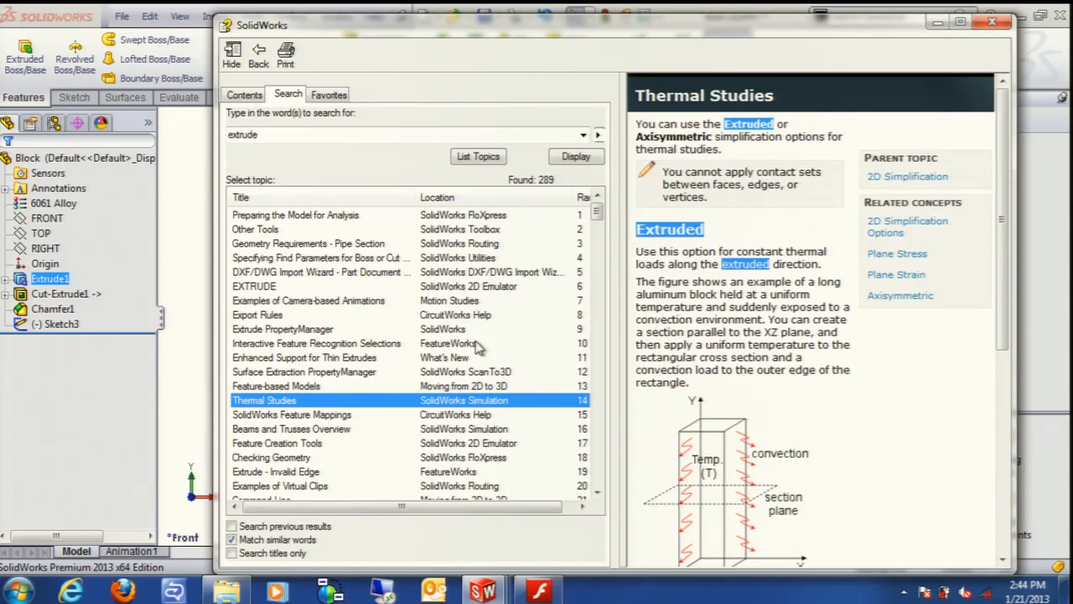
{"action": "left_click", "coordinate": [981, 21]}
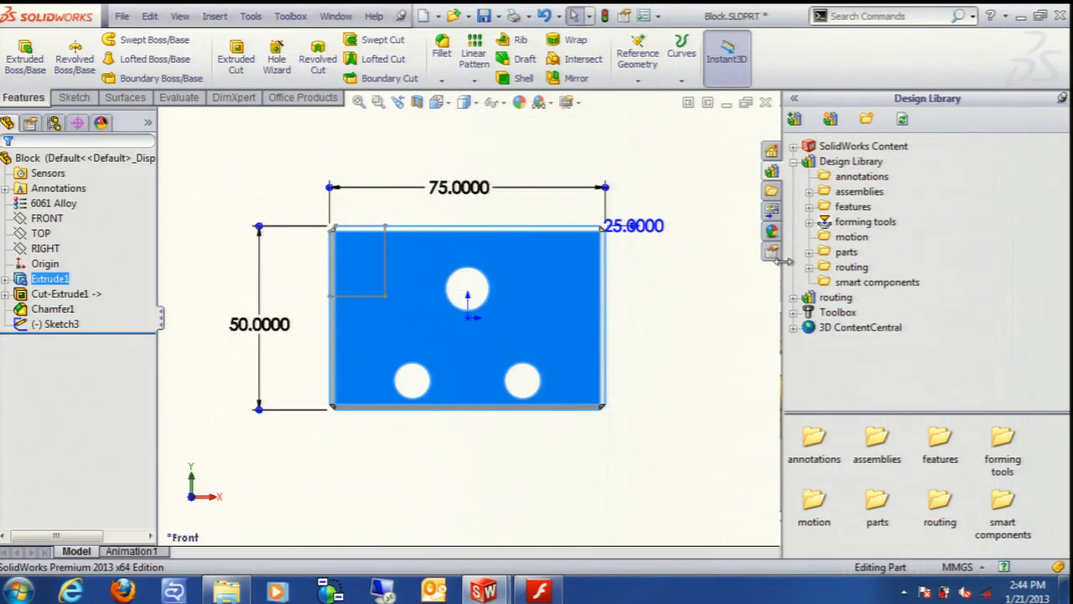
{"action": "left_click", "coordinate": [541, 593]}
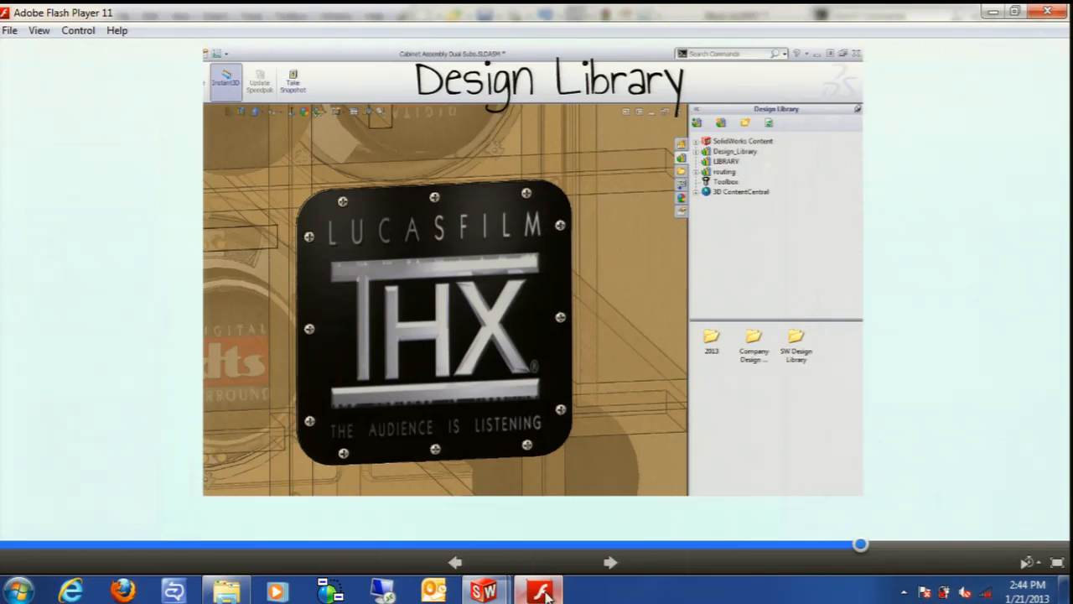
{"action": "key", "text": "Right"}
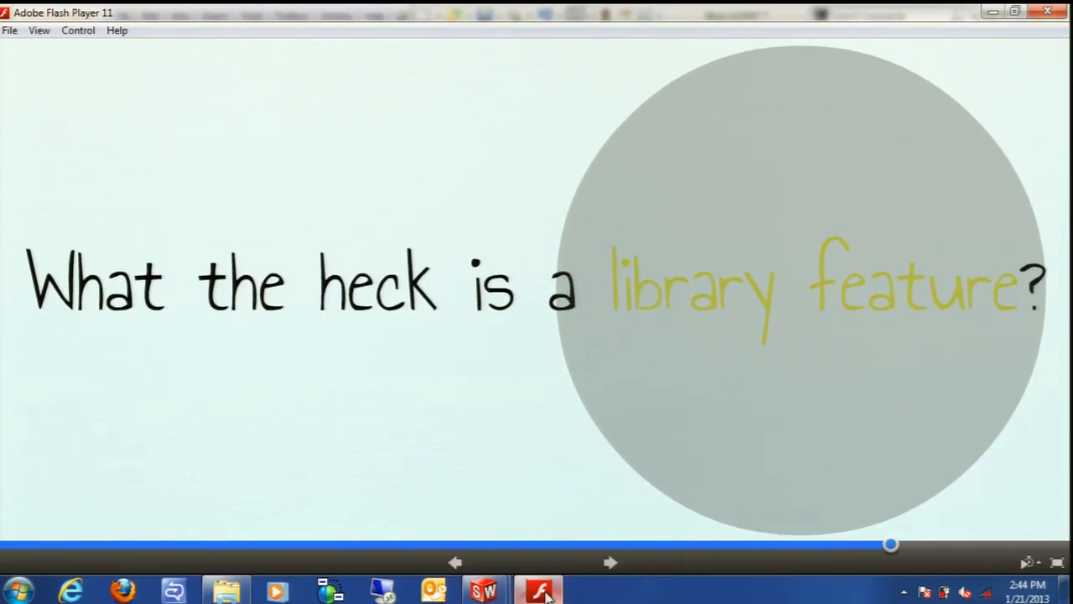
{"action": "key", "text": "Right"}
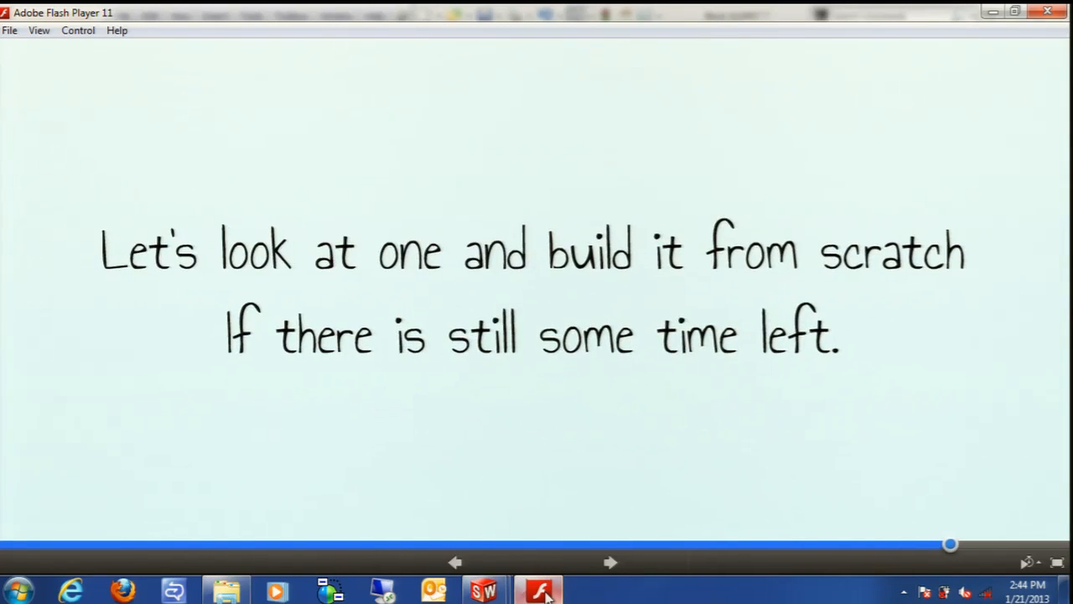
{"action": "key", "text": "Right"}
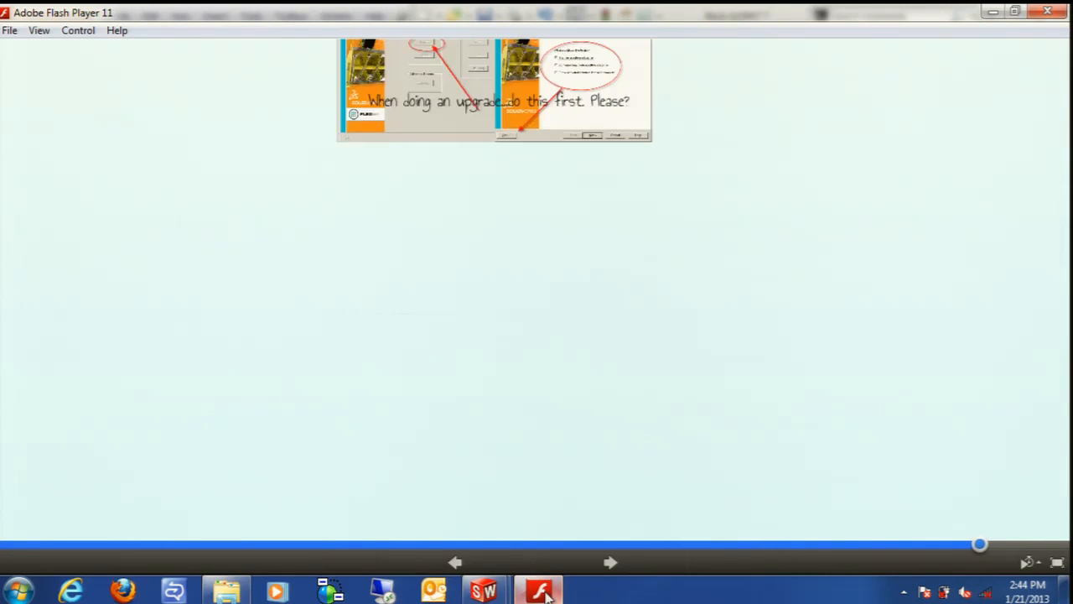